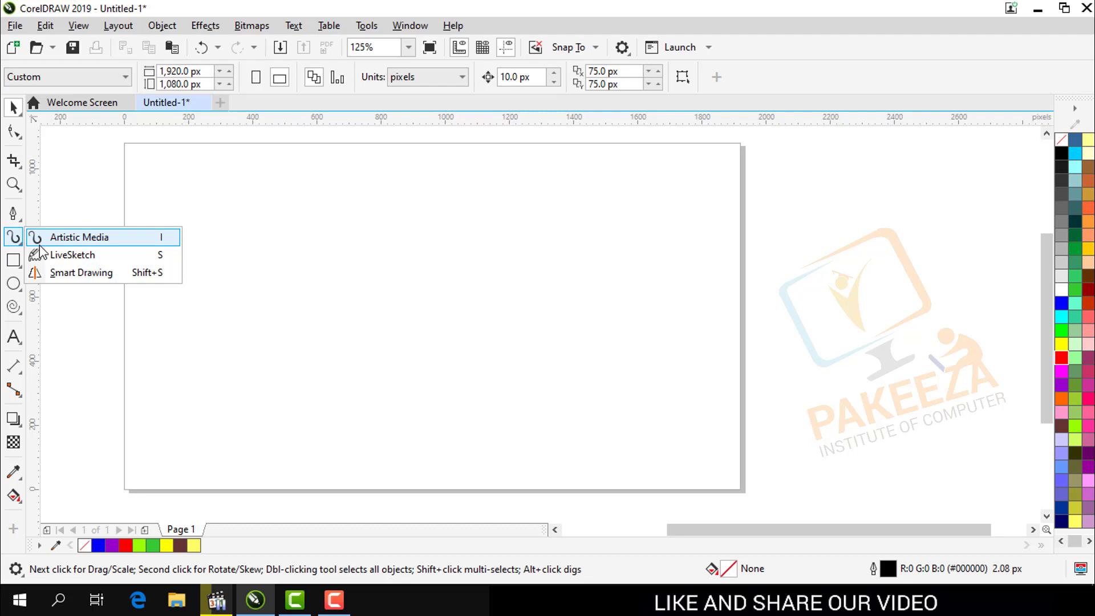
- Activate the Artistic Media tool in Preset mode
left_click(83, 239)
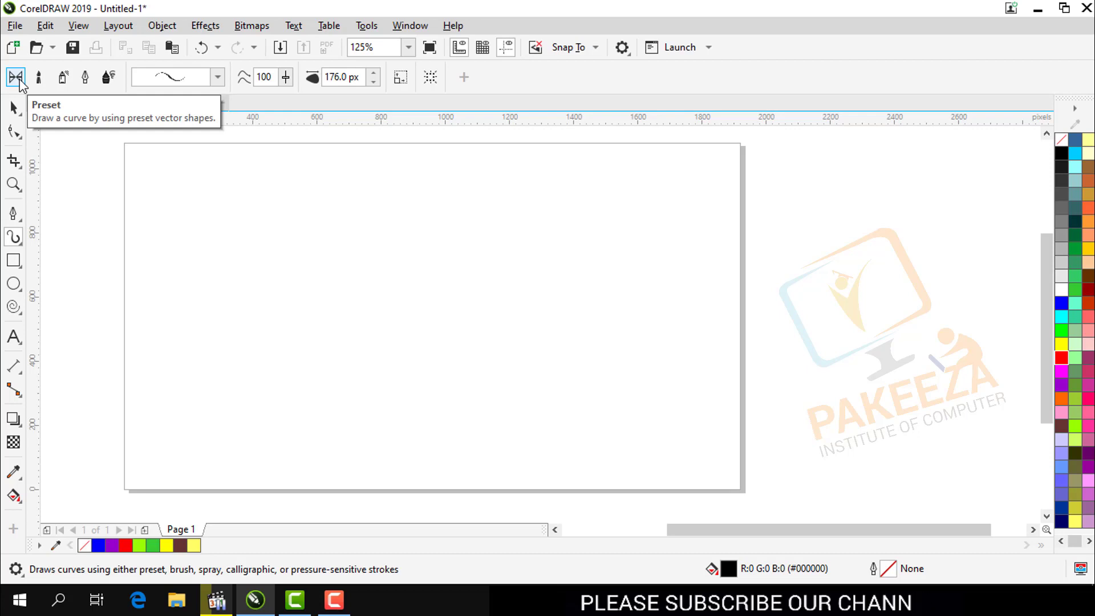
left_click(39, 77)
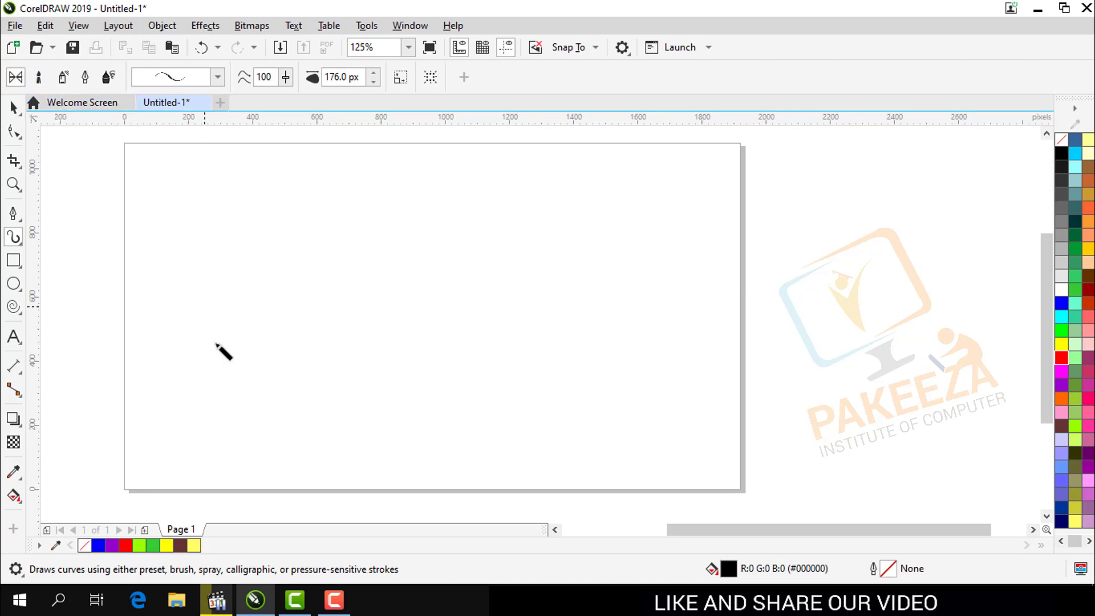
left_click(345, 600)
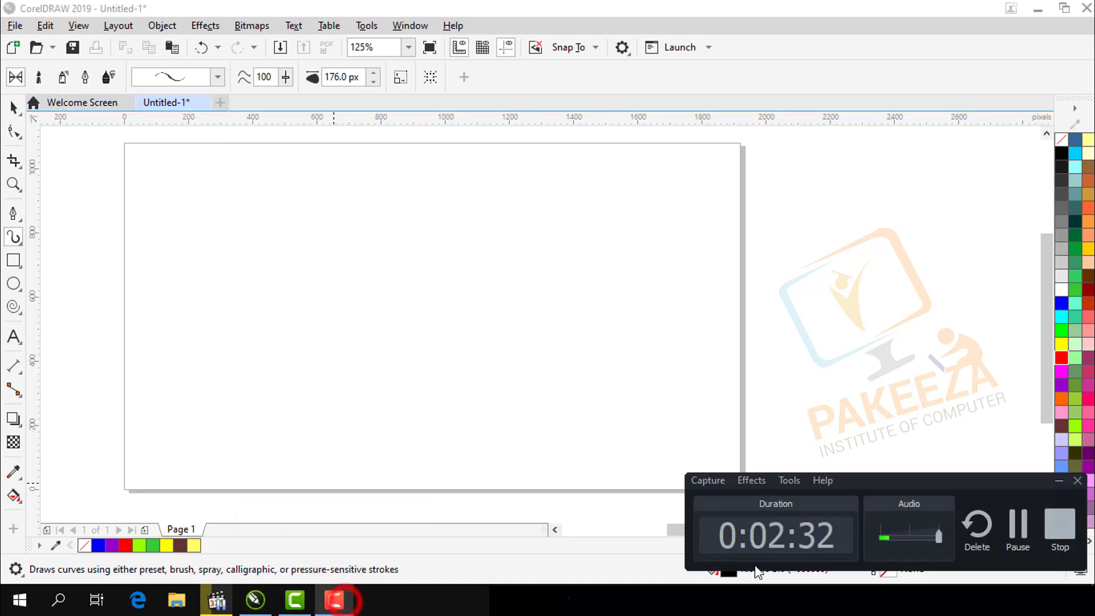
left_click_drag(1009, 519, 663, 385)
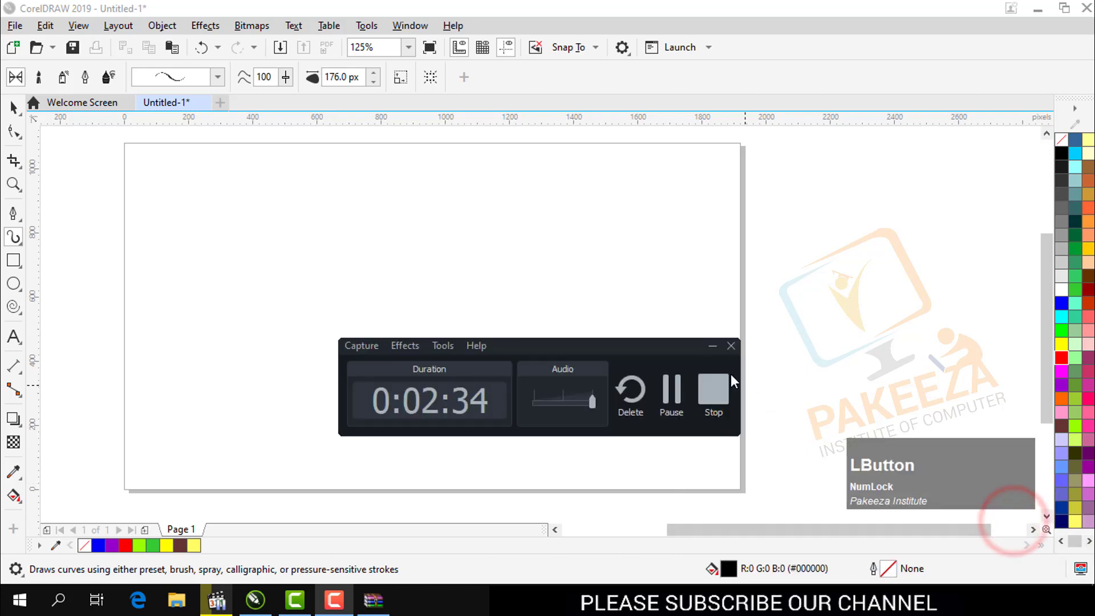
left_click(707, 344)
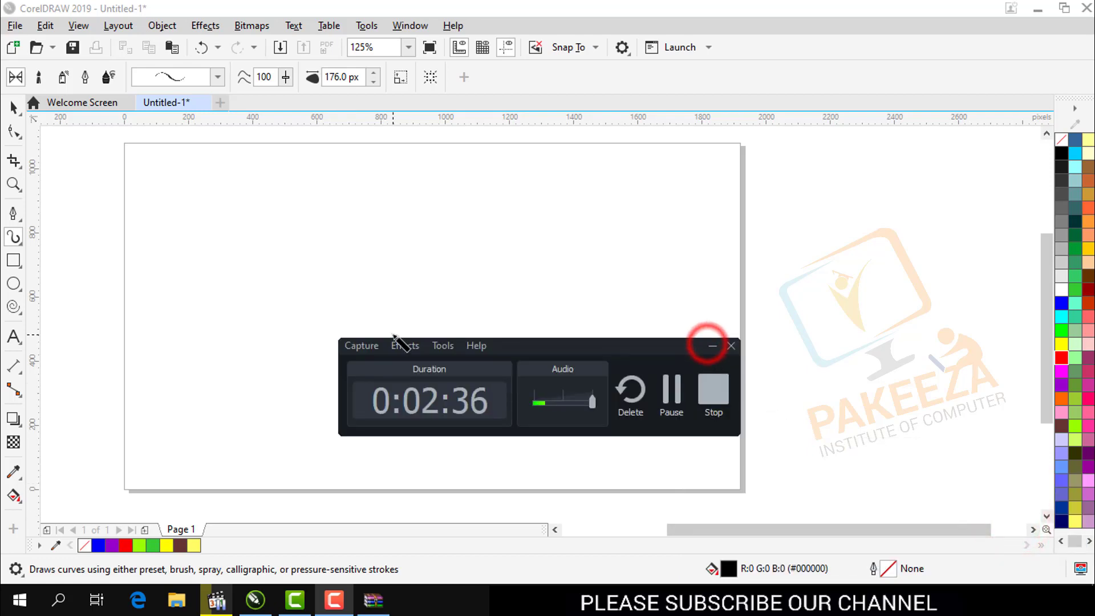
left_click(705, 345)
left_click(706, 347)
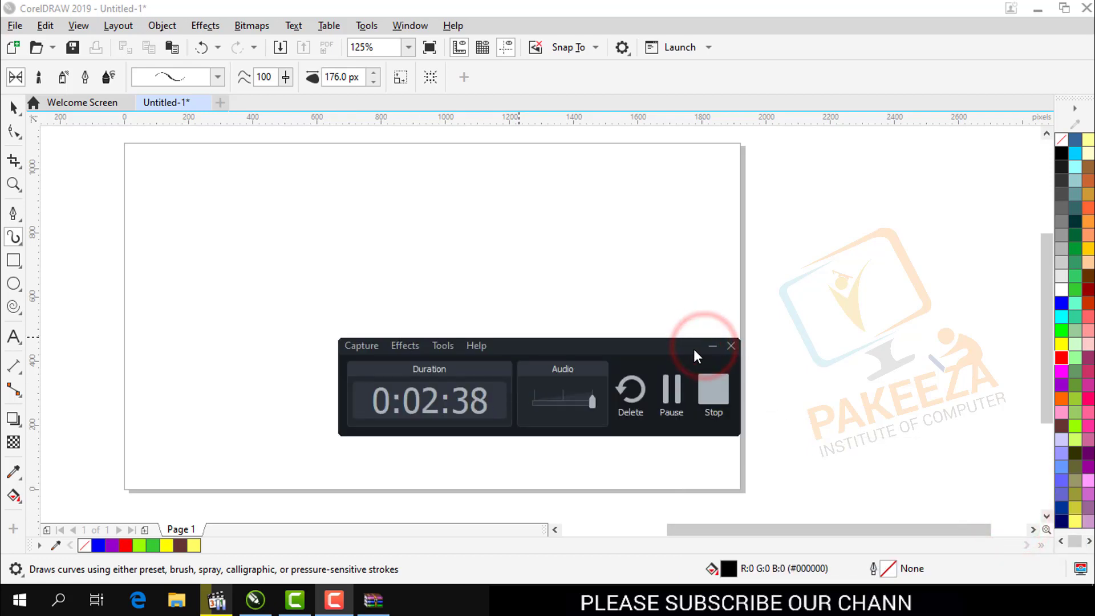
left_click(711, 348)
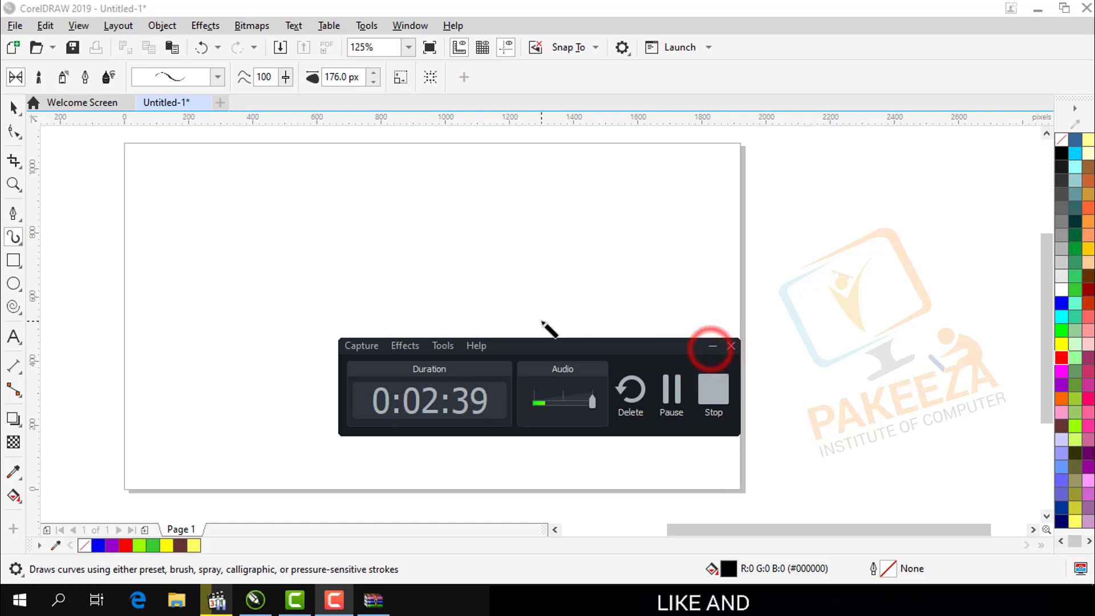
left_click(477, 8)
left_click(711, 344)
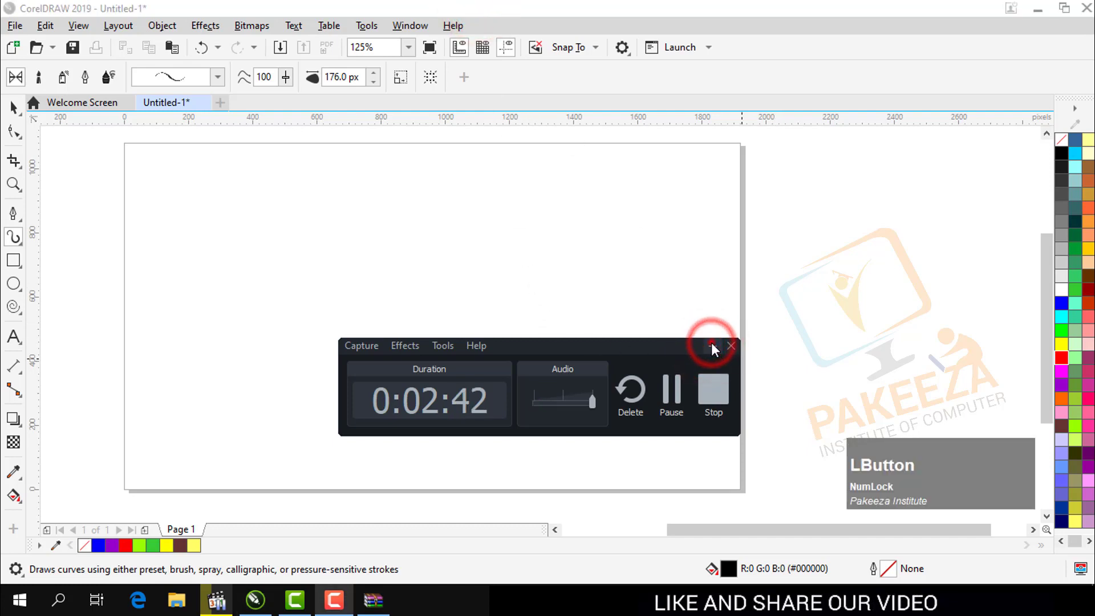
left_click(711, 346)
left_click(671, 389)
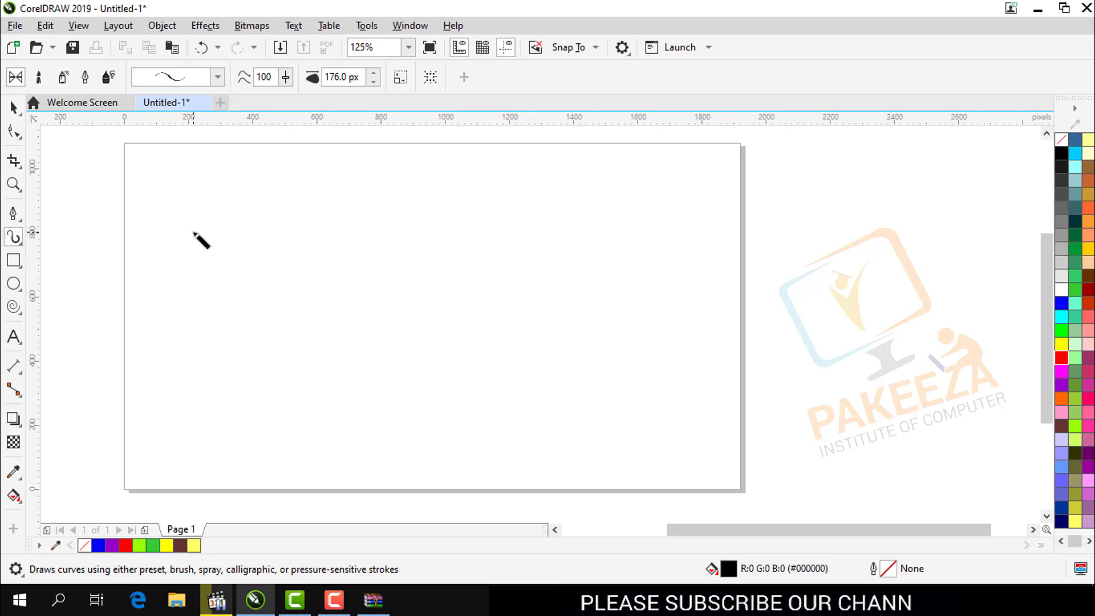
- Draw a wavy diagonal preset stroke across the page's left half and a wavy vertical one near its right edge
mouse_move(188, 212)
left_mouse_down()
mouse_move(294, 273)
mouse_move(530, 331)
left_mouse_up()
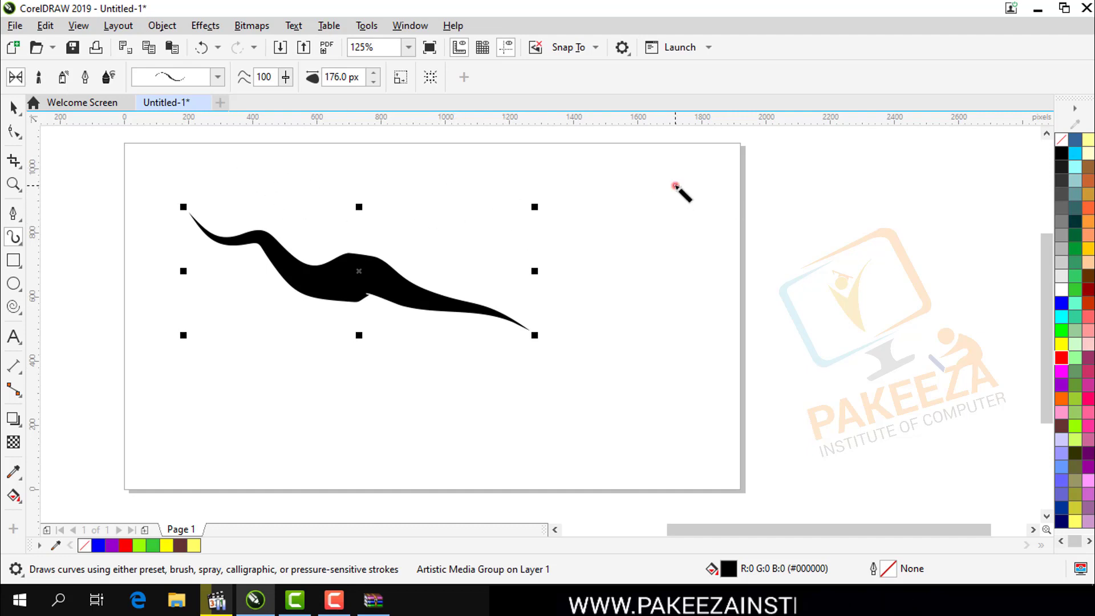
mouse_move(674, 183)
left_mouse_down()
mouse_move(705, 236)
mouse_move(706, 322)
mouse_move(680, 410)
left_mouse_up()
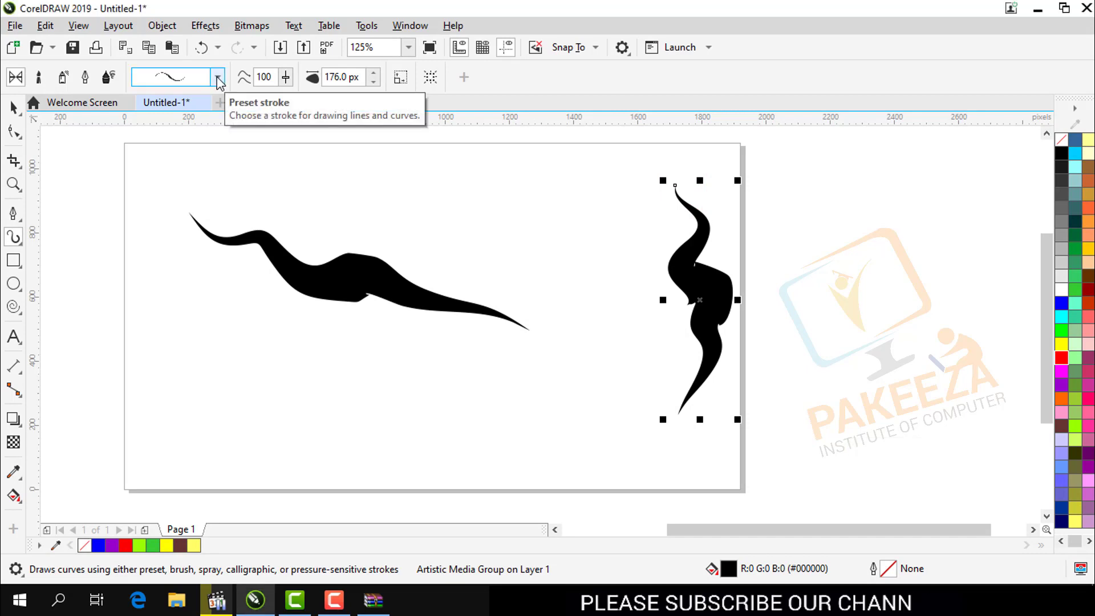
- Select the diagonal stroke, try successive preset stroke shapes on it, and apply the thick one pointed at both ends
left_click(295, 267)
left_click(381, 279)
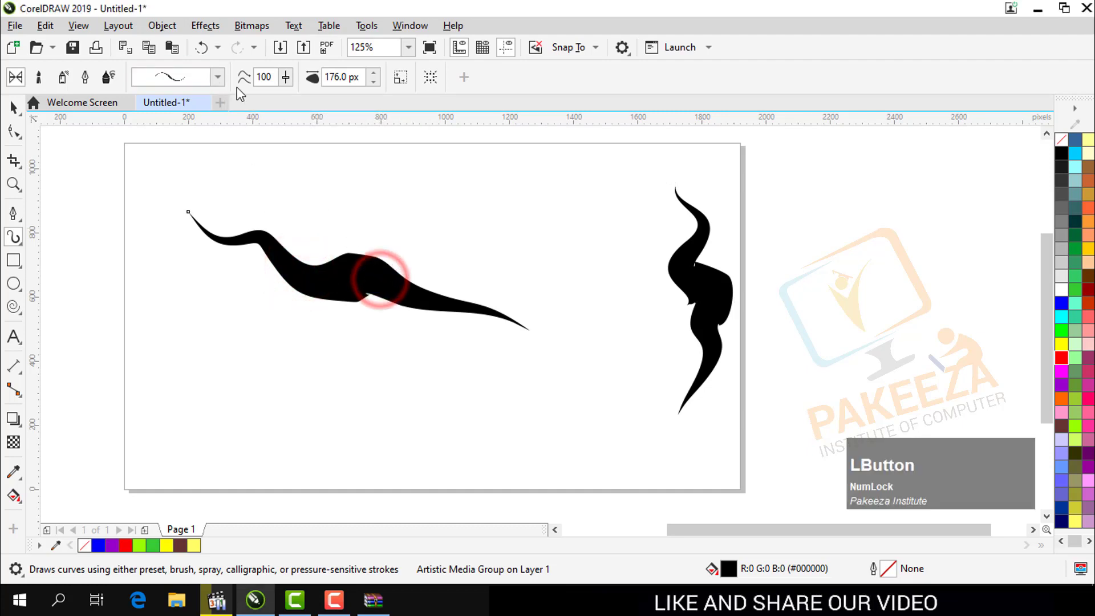
left_click(217, 77)
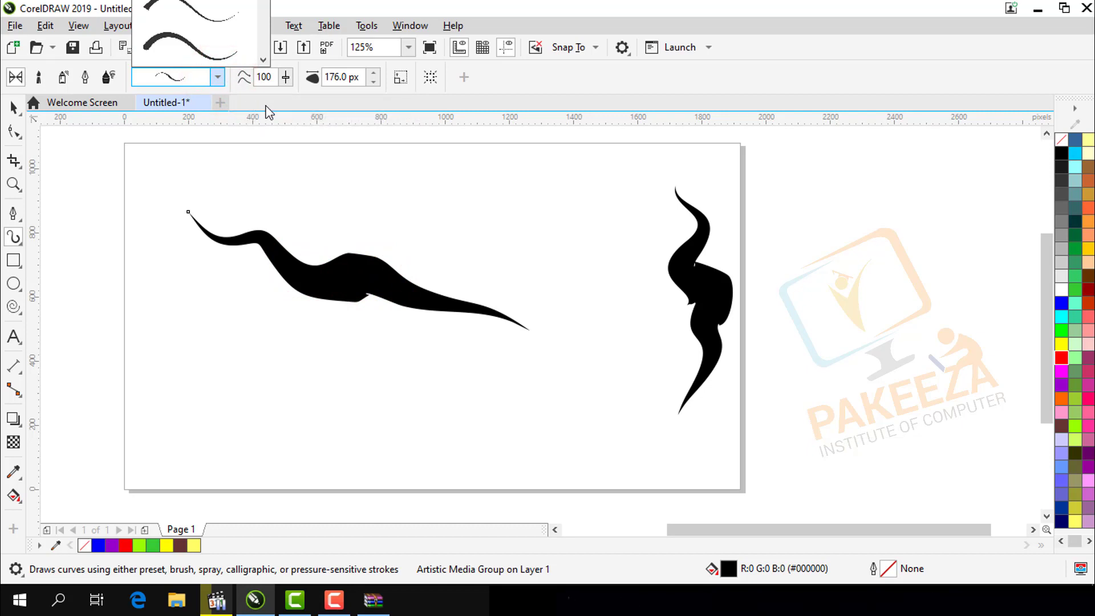
key("Down")
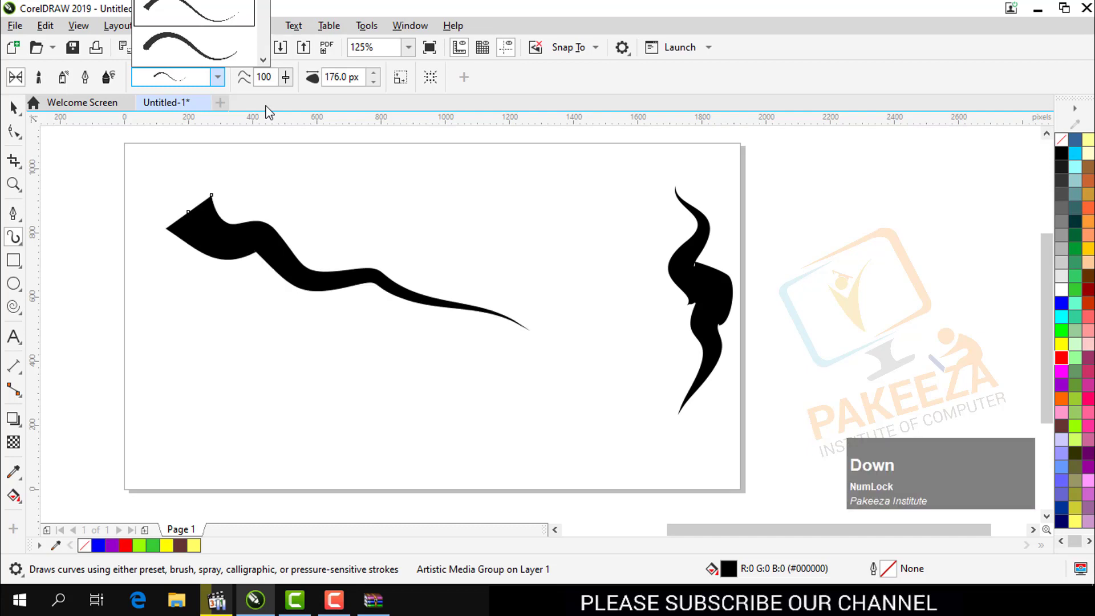
key("Down")
key("Down")
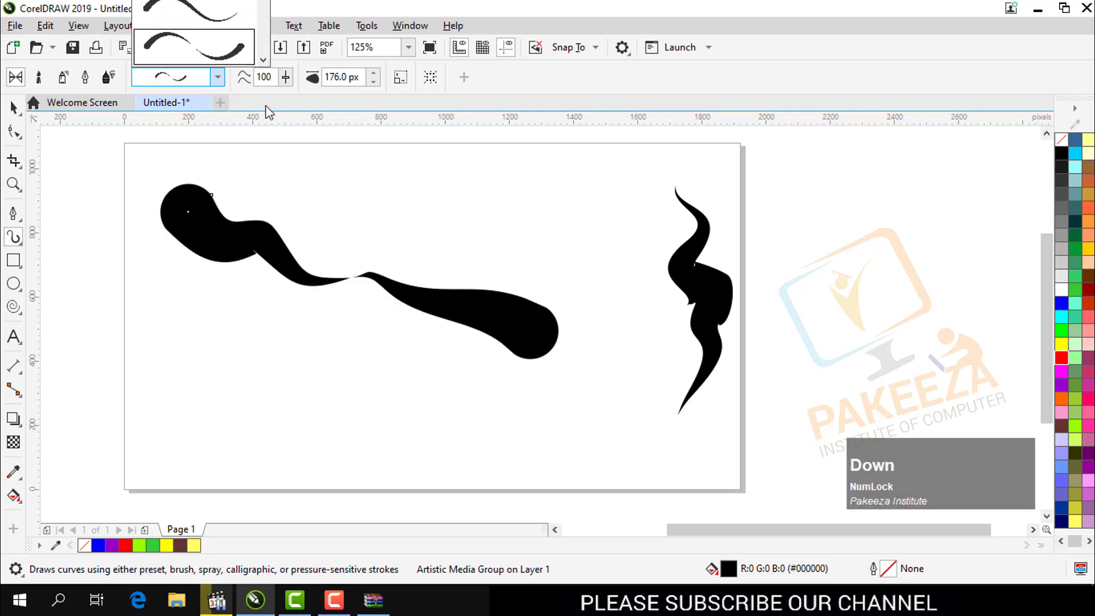
key("Down")
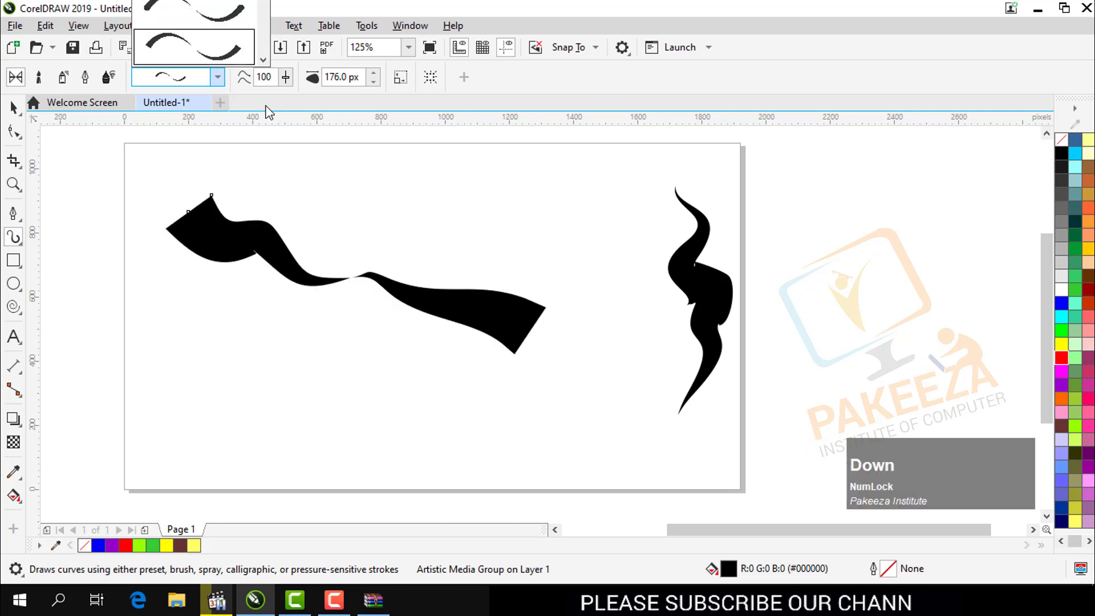
key("Down")
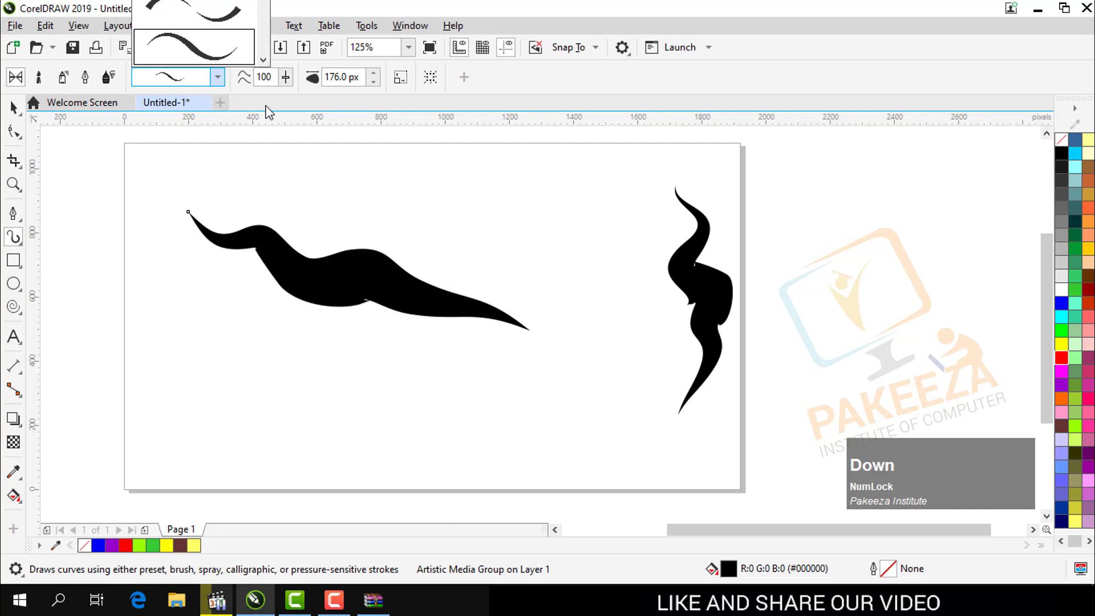
key("Down")
key("Down")
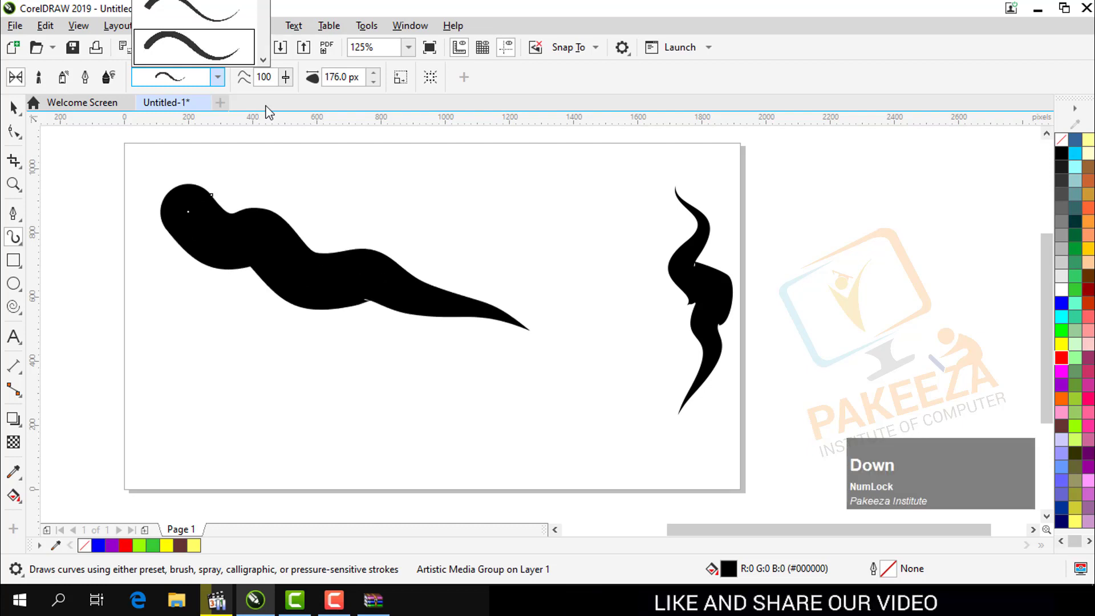
key("Down")
key("Down")
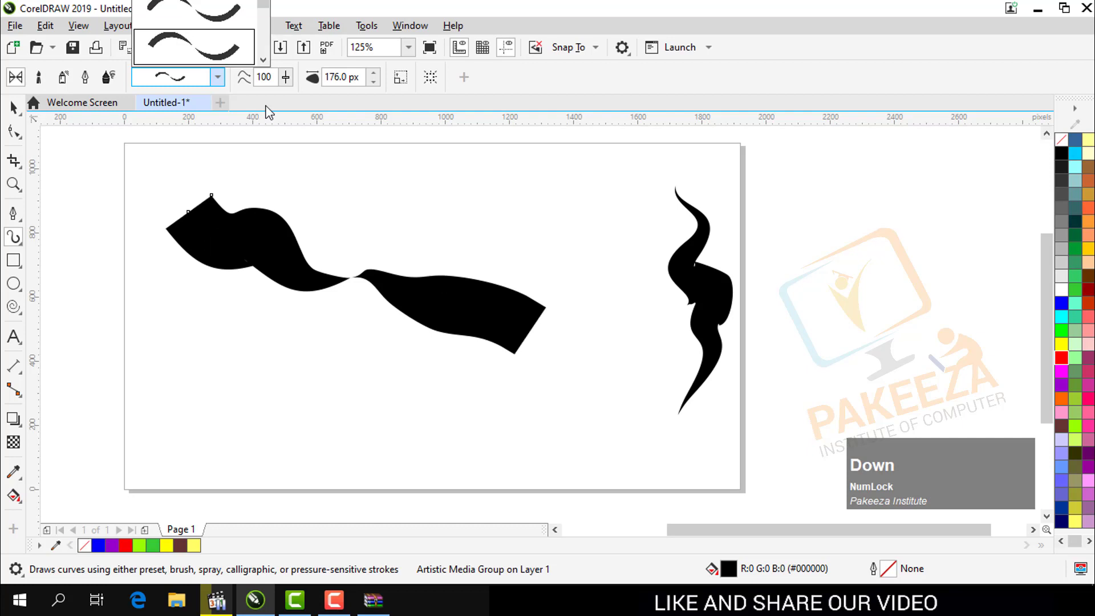
key("Down")
key("Return")
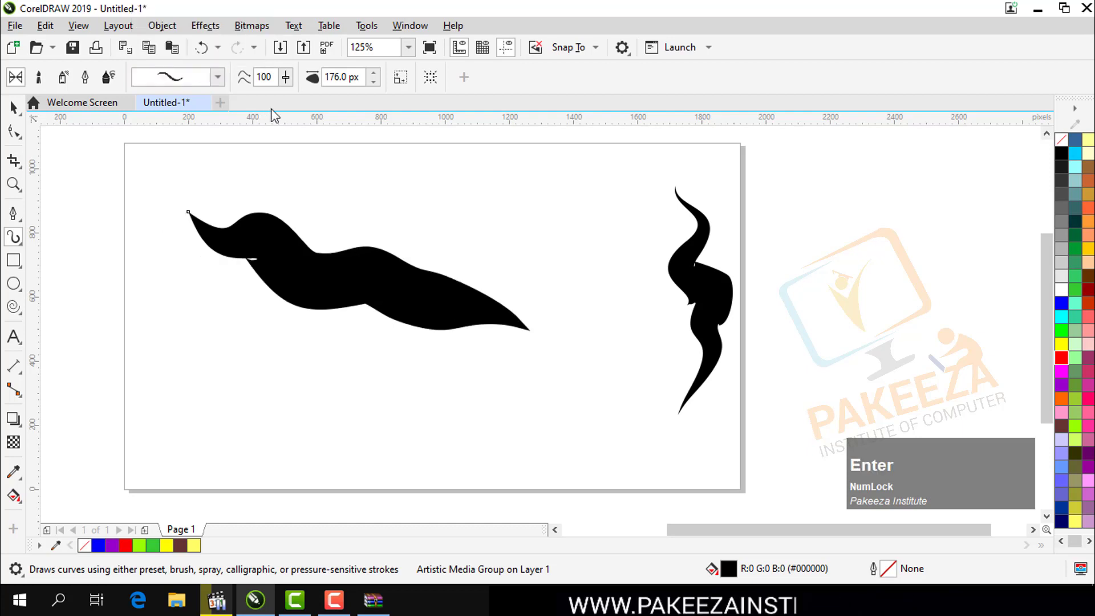
- Try green, near-black and red fills on the diagonal stroke, finishing with purple (#9900CC)
left_click(1074, 248)
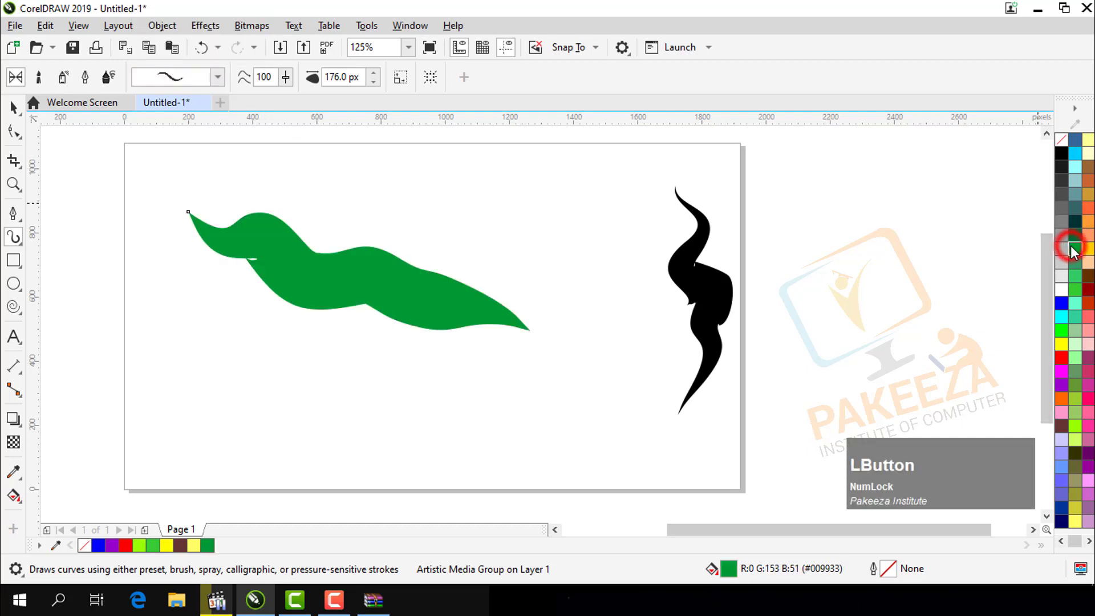
left_click(1059, 168)
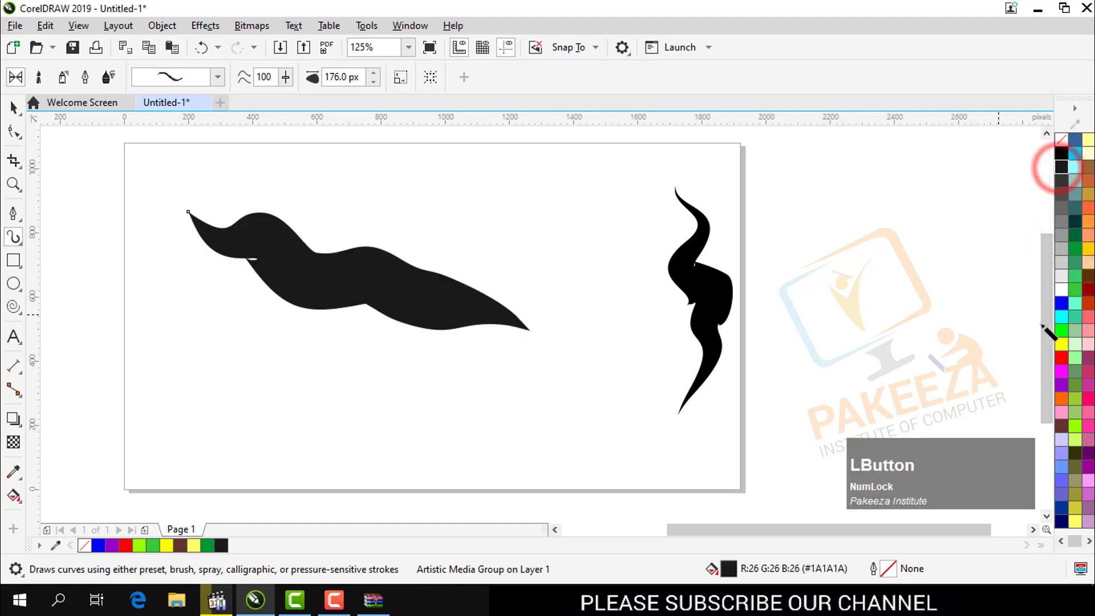
left_click(1061, 357)
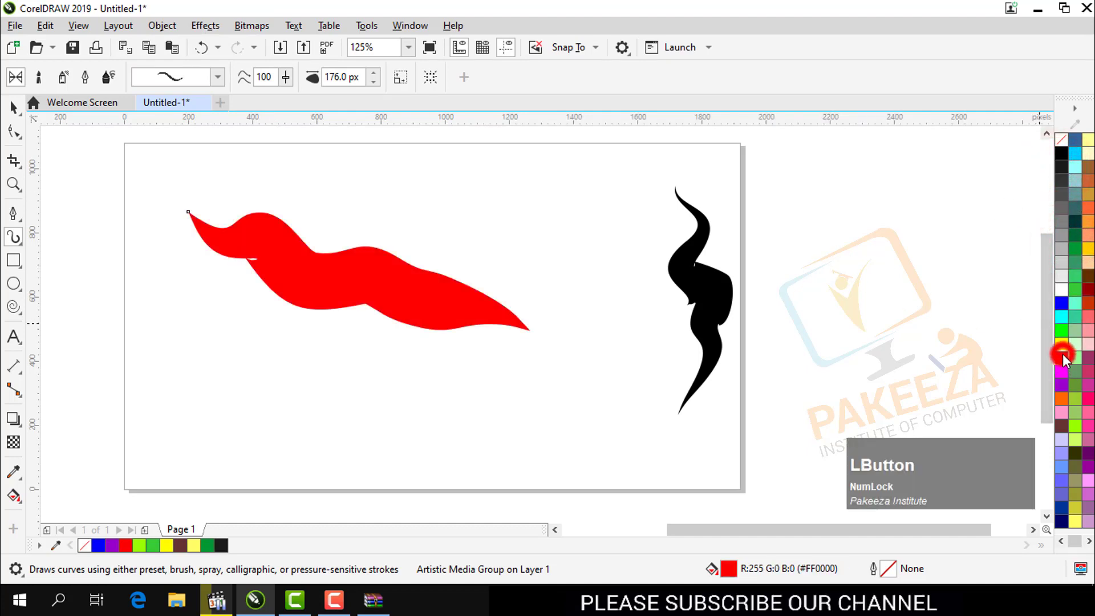
left_click(1062, 385)
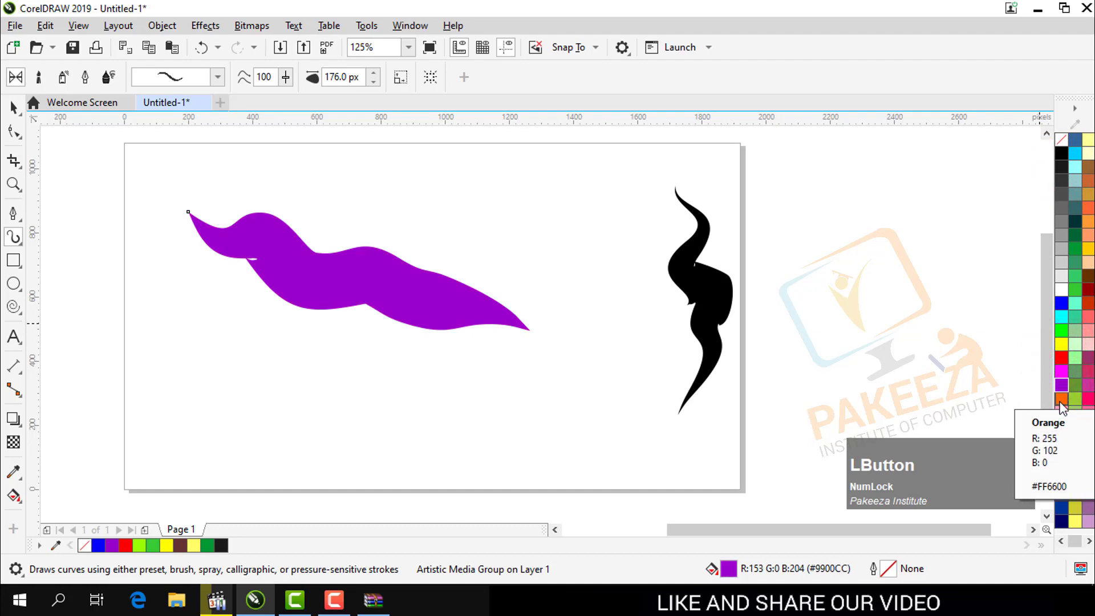
- Reduce the freehand smoothing to 18 and draw two wavy diagonal strokes, one above and one below the purple stroke
left_click(286, 77)
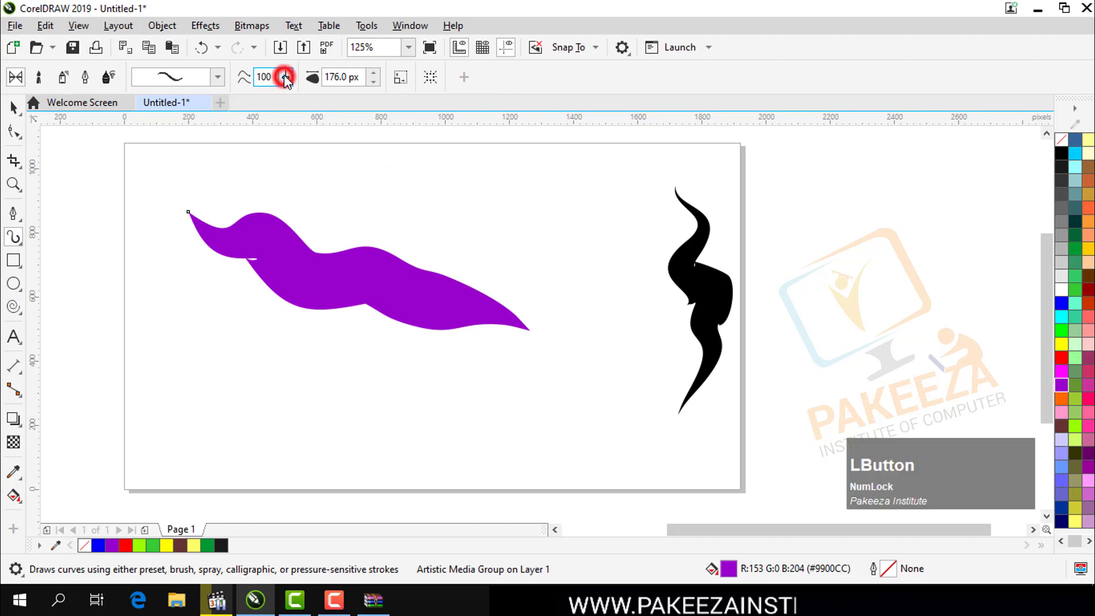
left_click_drag(283, 96, 244, 97)
left_click(255, 246)
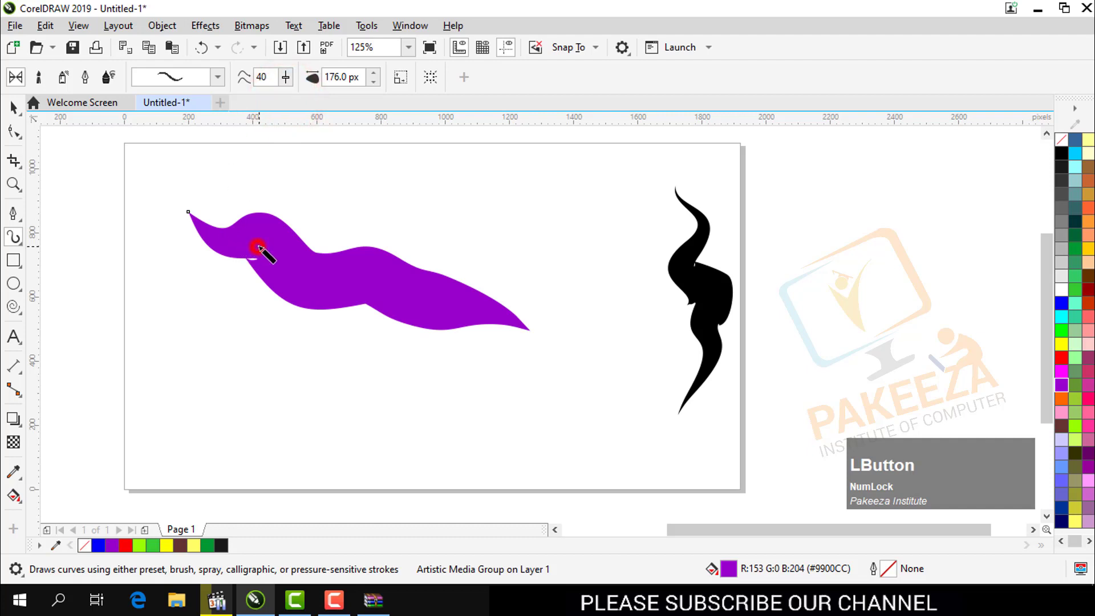
left_click(287, 78)
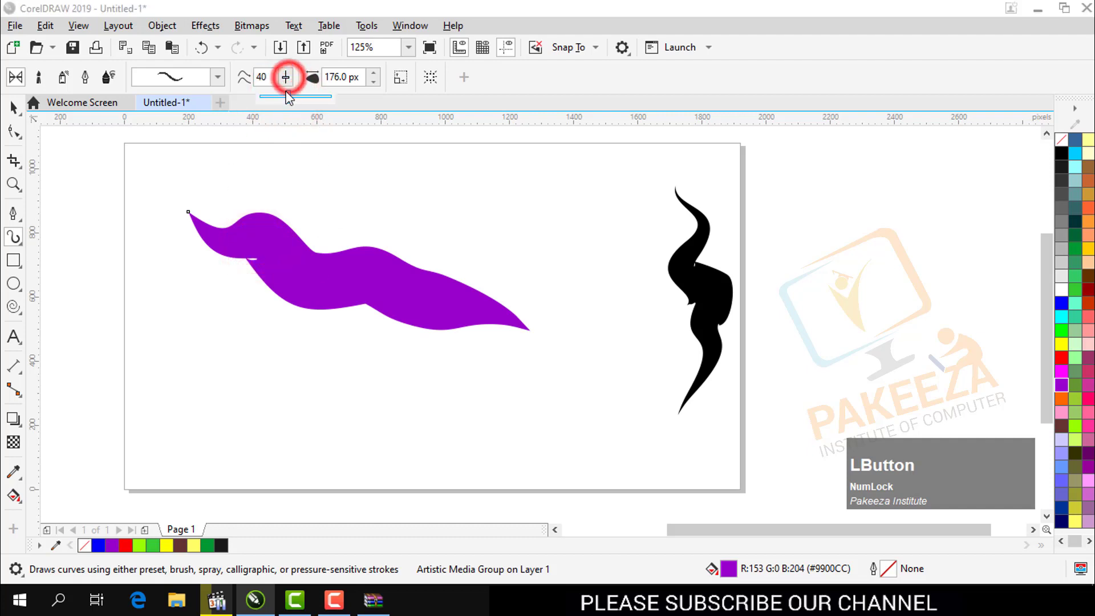
mouse_move(313, 179)
left_mouse_down()
mouse_move(408, 191)
mouse_move(666, 325)
left_mouse_up()
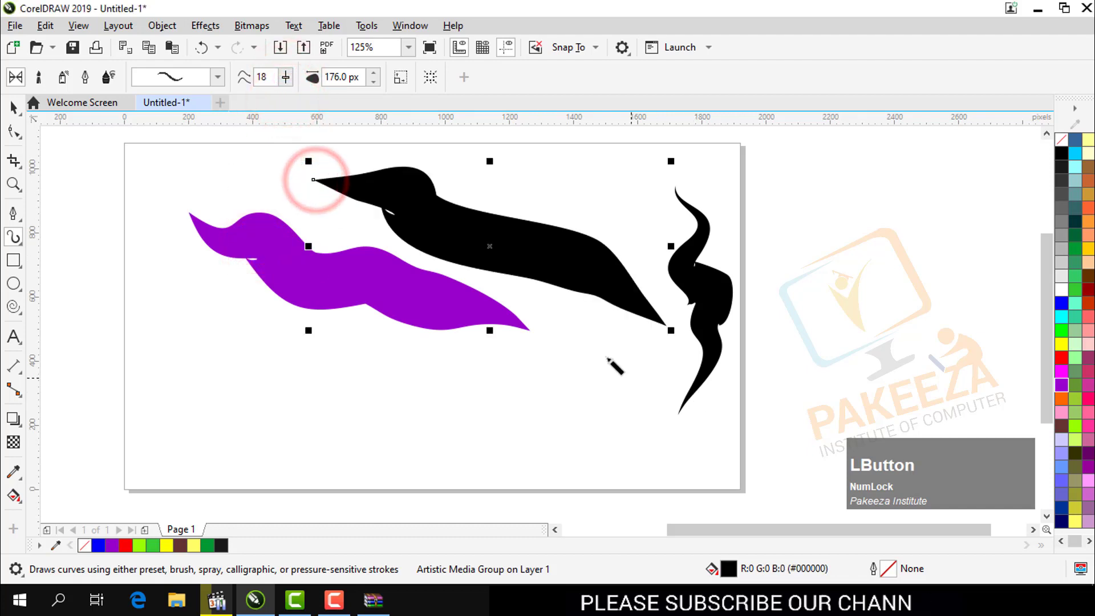
mouse_move(245, 344)
left_mouse_down()
mouse_move(268, 374)
mouse_move(411, 397)
mouse_move(608, 465)
left_mouse_up()
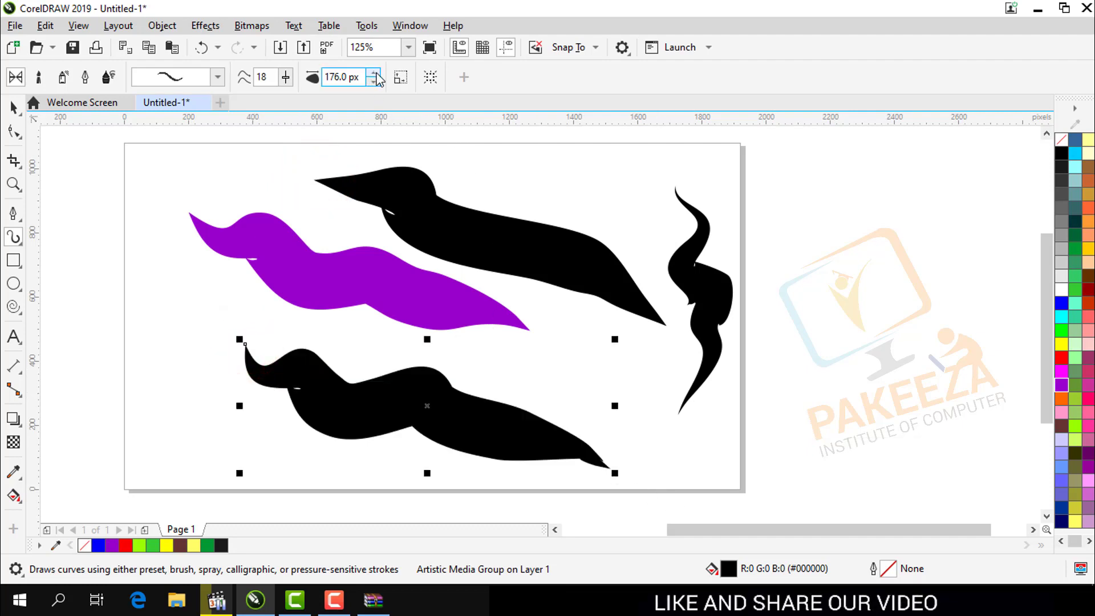
- Reduce the stroke width of the lower black stroke to 67.99 px
left_click(374, 84)
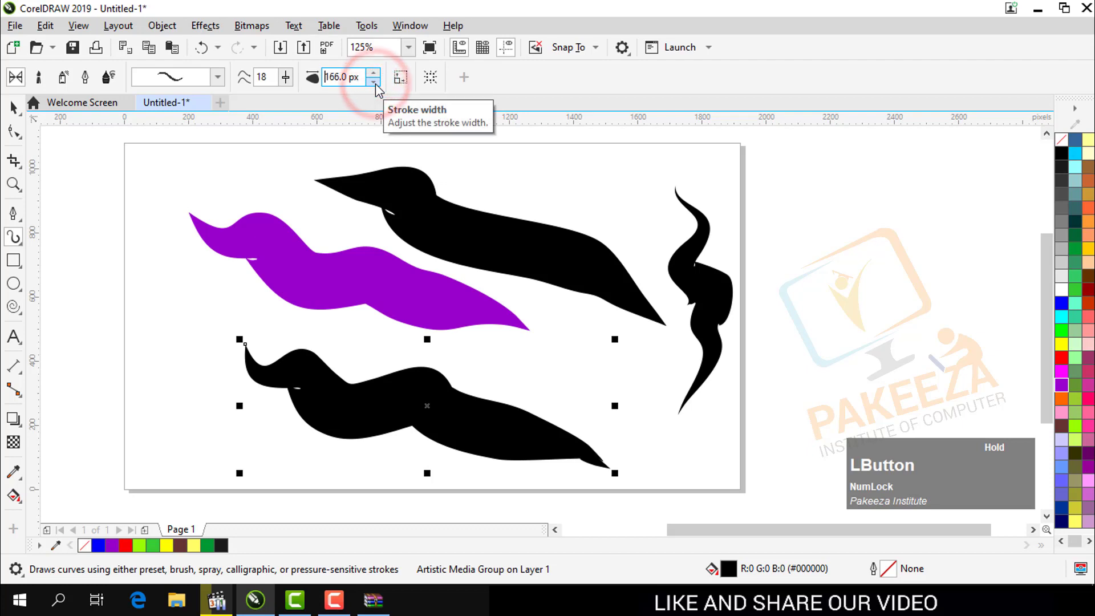
left_click(375, 84)
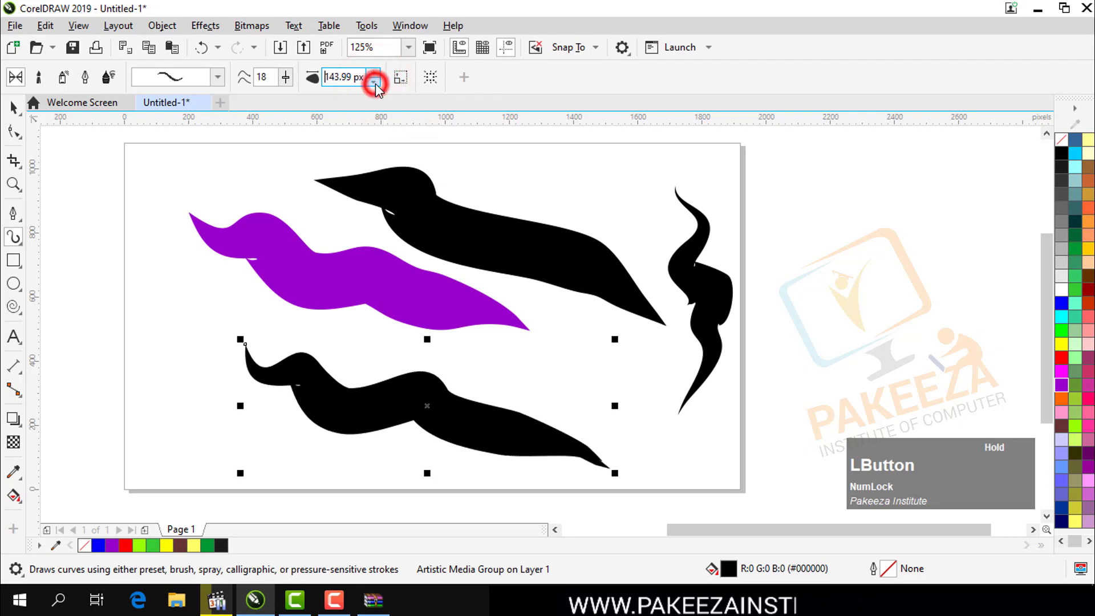
left_click(375, 83)
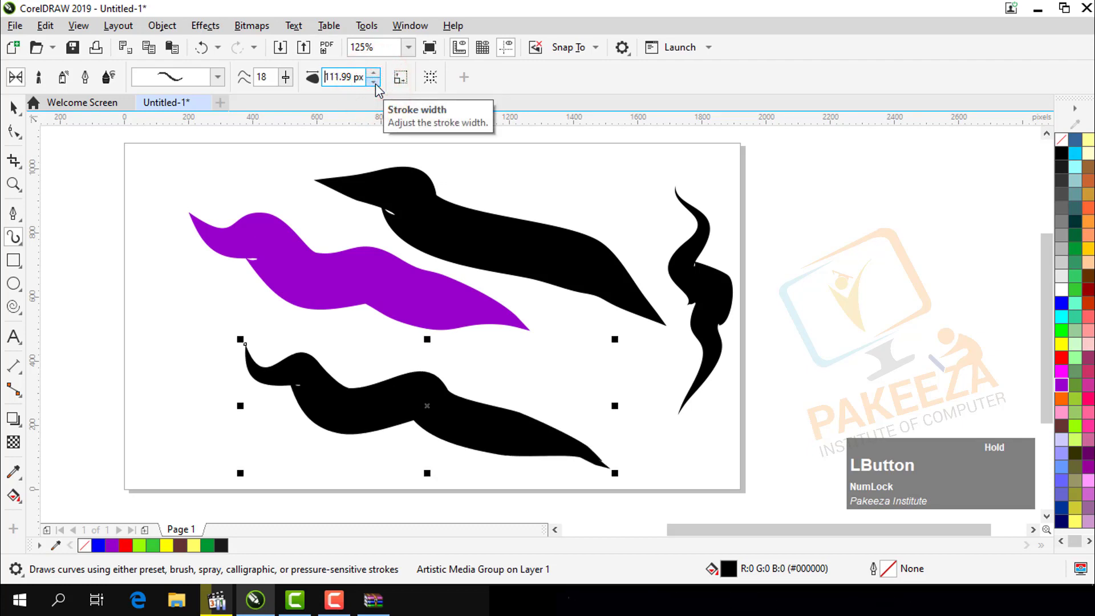
left_click(374, 83)
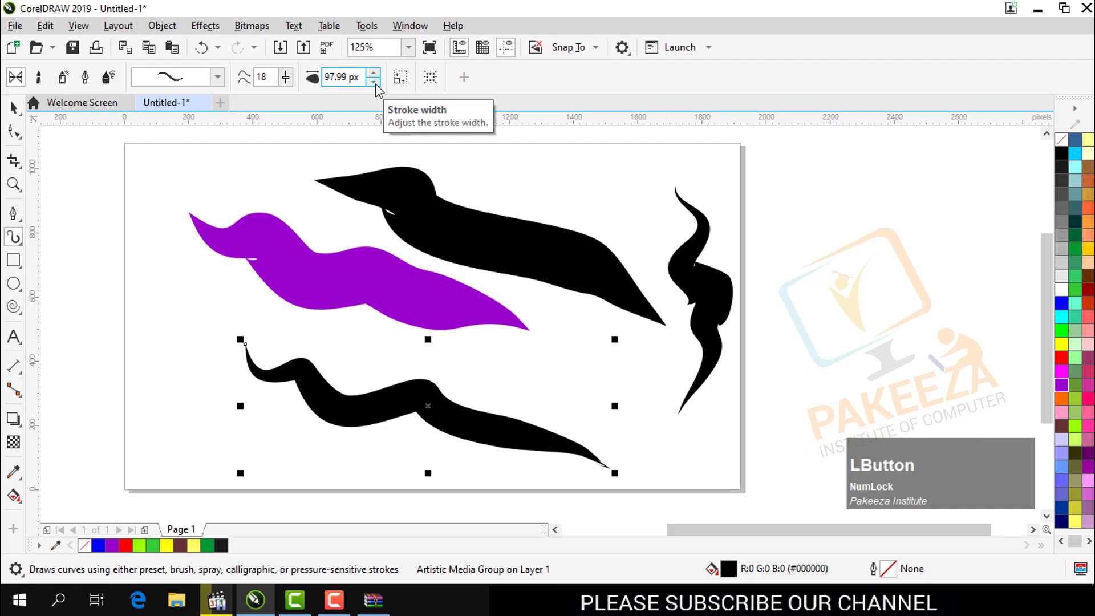
left_click(375, 83)
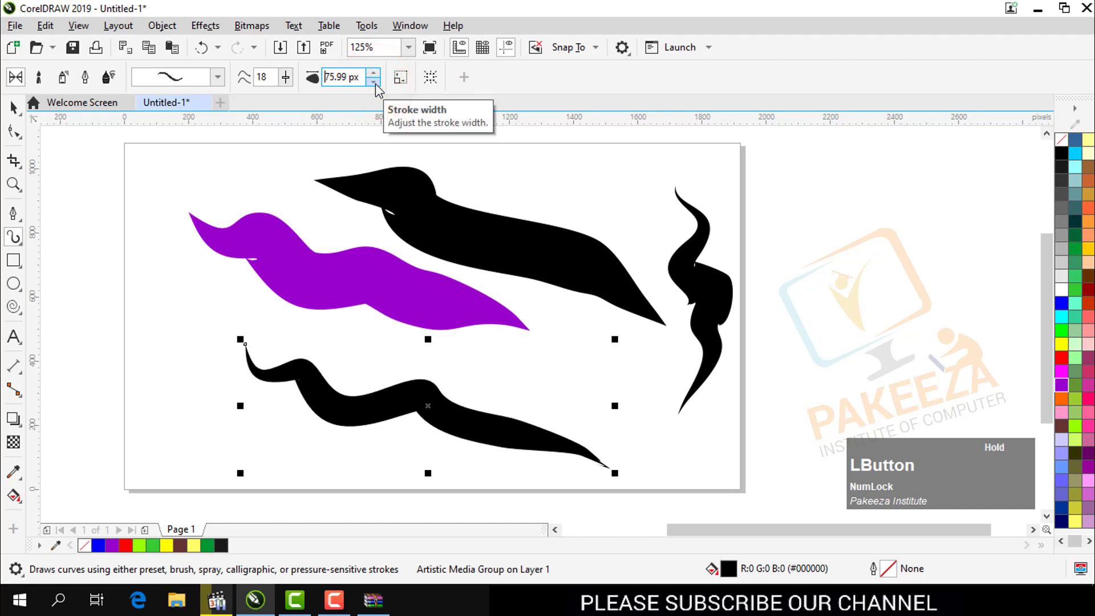
left_click(375, 83)
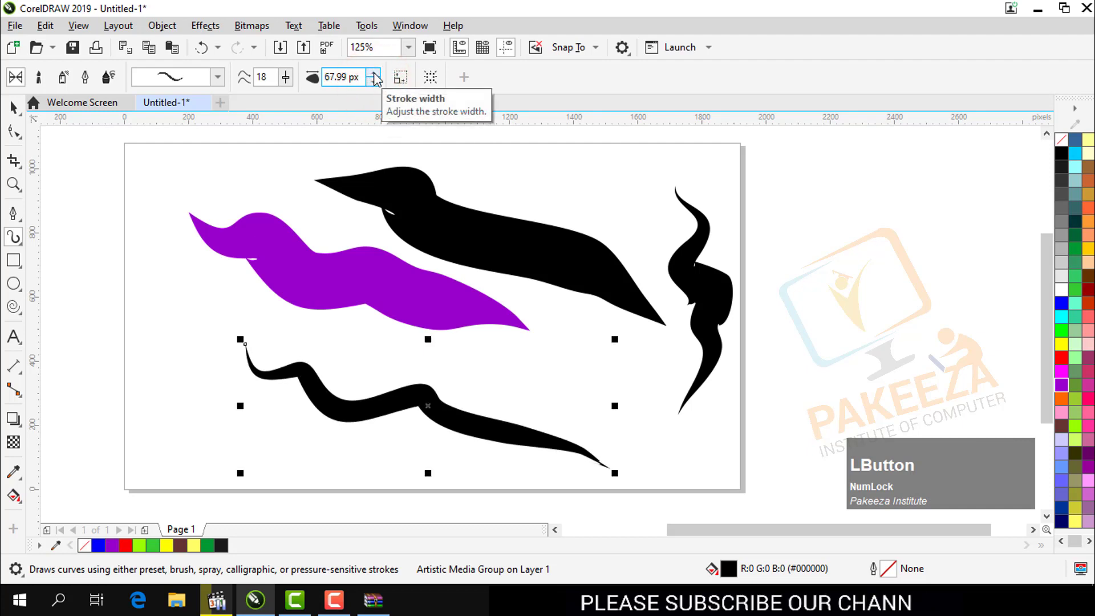
- Increase the stroke width of the lower black stroke to 109.99 px
left_click(374, 81)
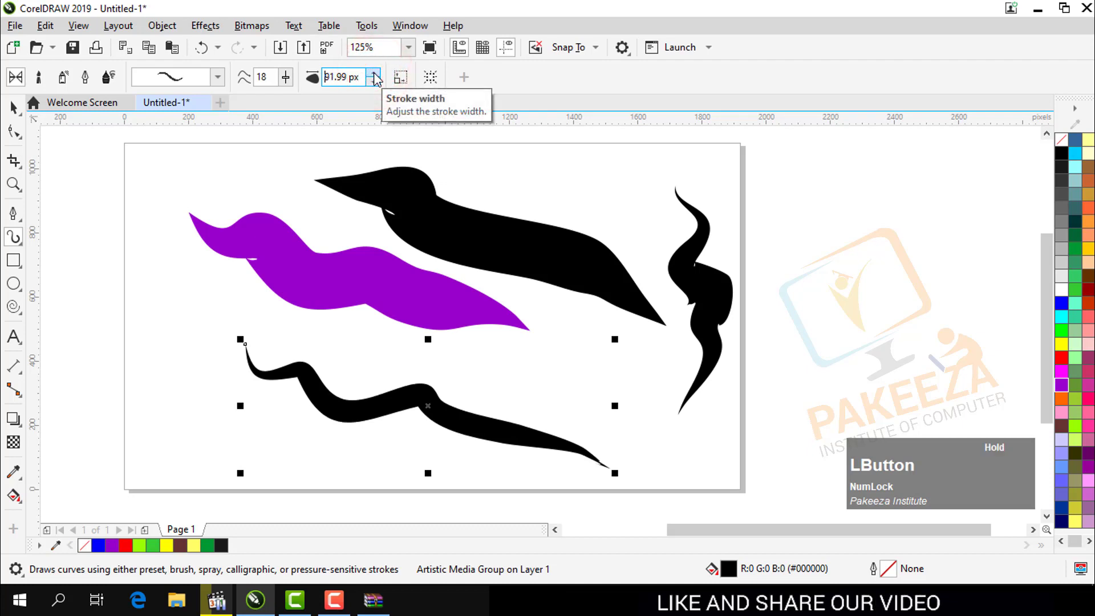
left_click(374, 73)
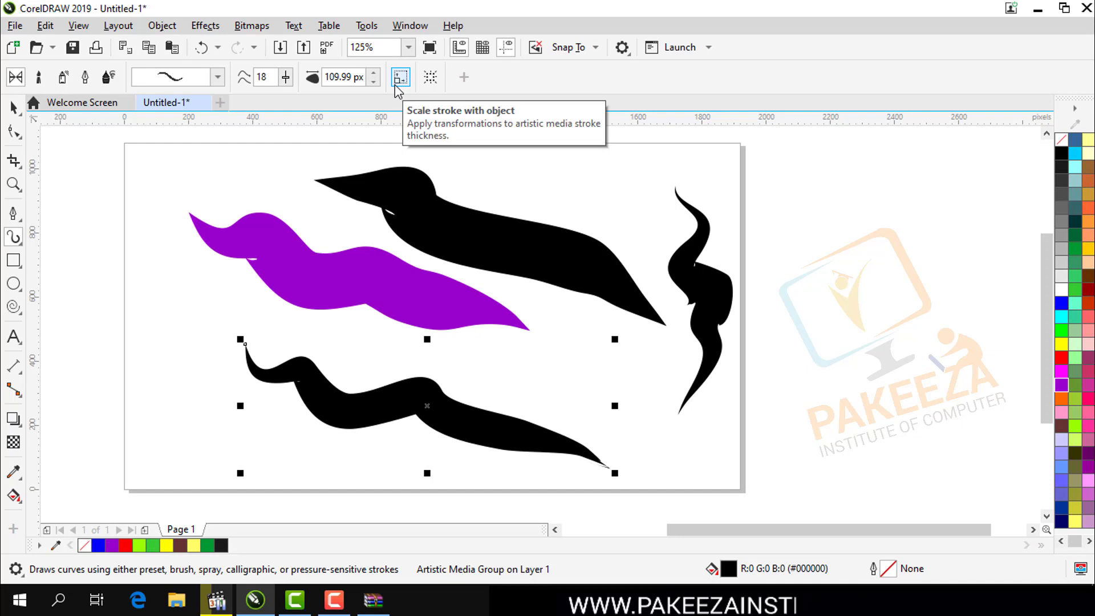
- Hide the bounding box around the lower black stroke and show it again
left_click(427, 82)
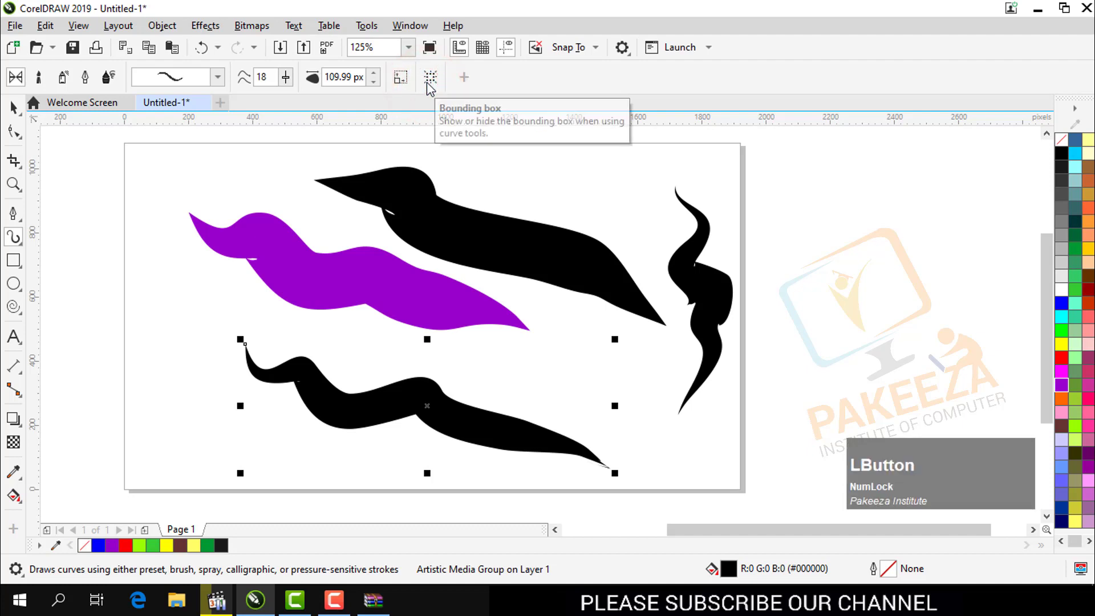
left_click(429, 79)
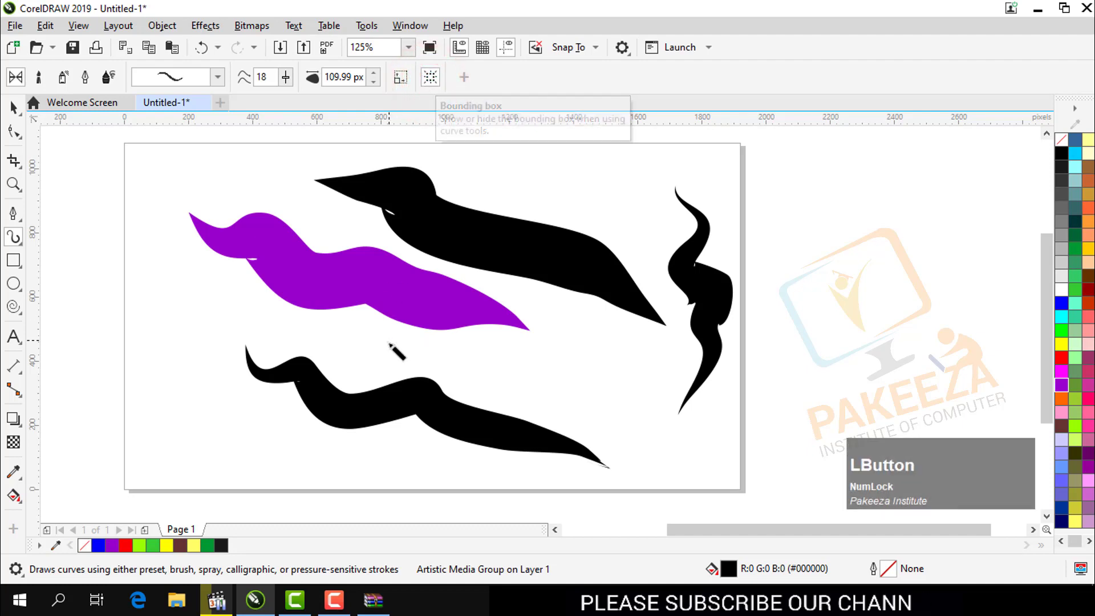
left_click(393, 394)
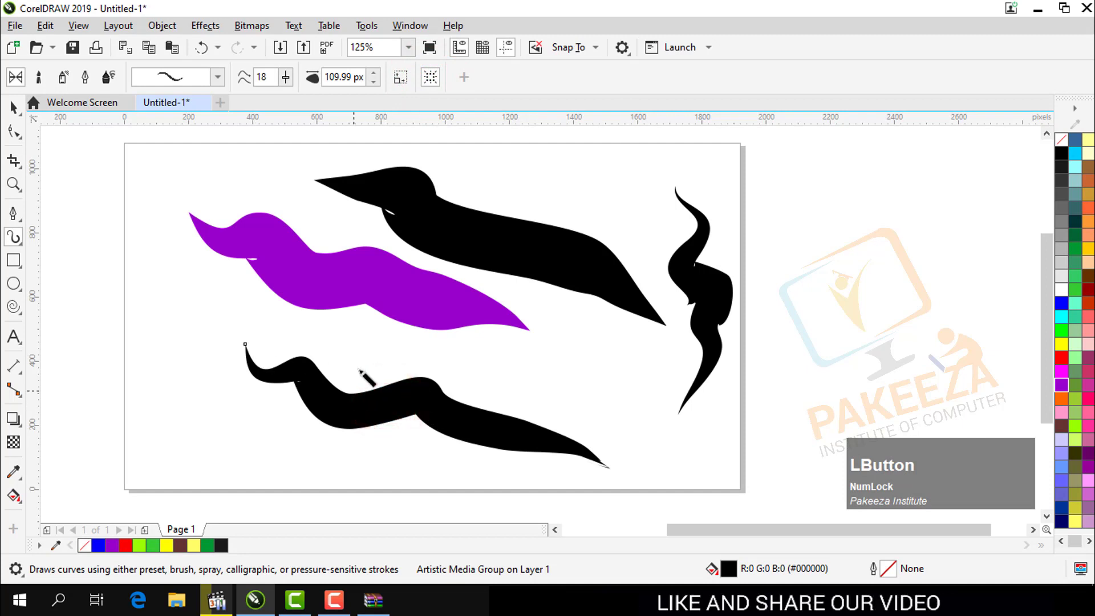
left_click(430, 78)
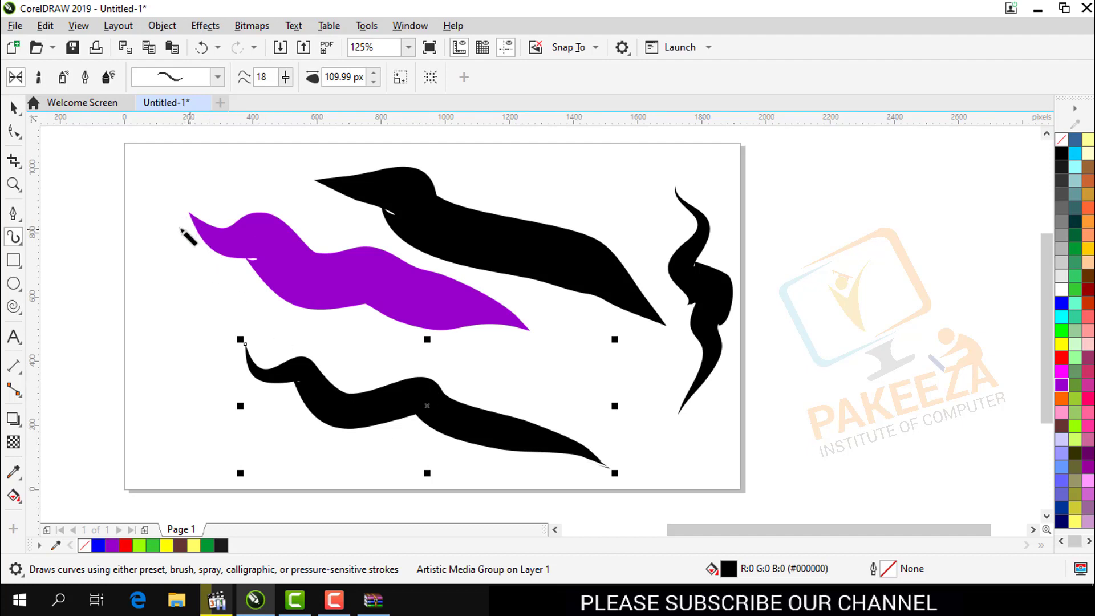
- Draw two wavy vertical strokes at the page's left edge and a wavy diagonal stroke starting near the upper right corner
mouse_move(107, 192)
left_mouse_down()
mouse_move(166, 350)
mouse_move(160, 382)
left_mouse_up()
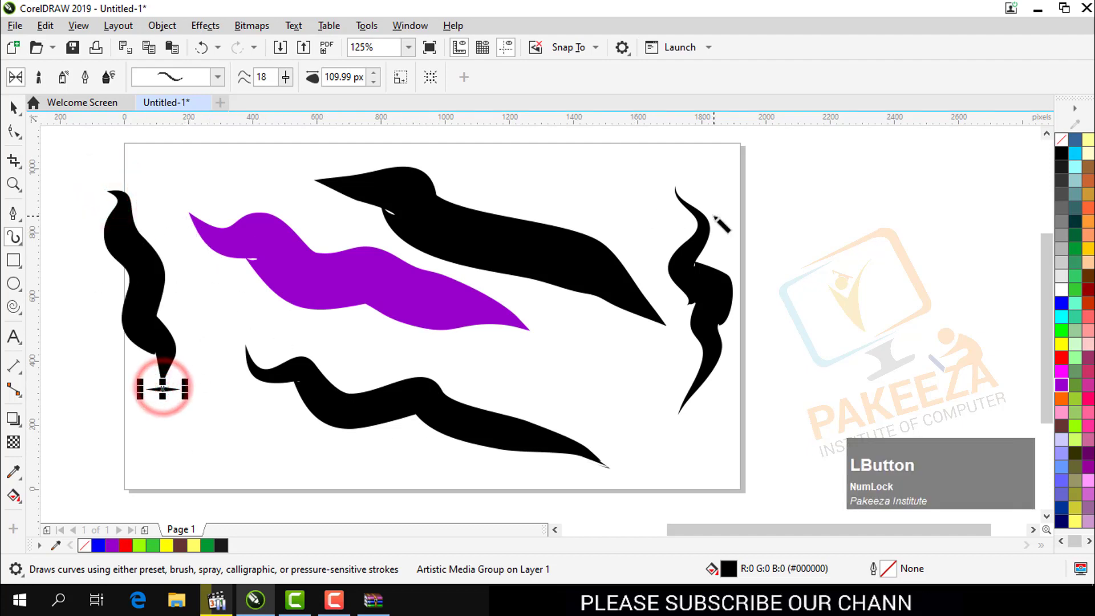
left_click_drag(162, 176, 234, 394)
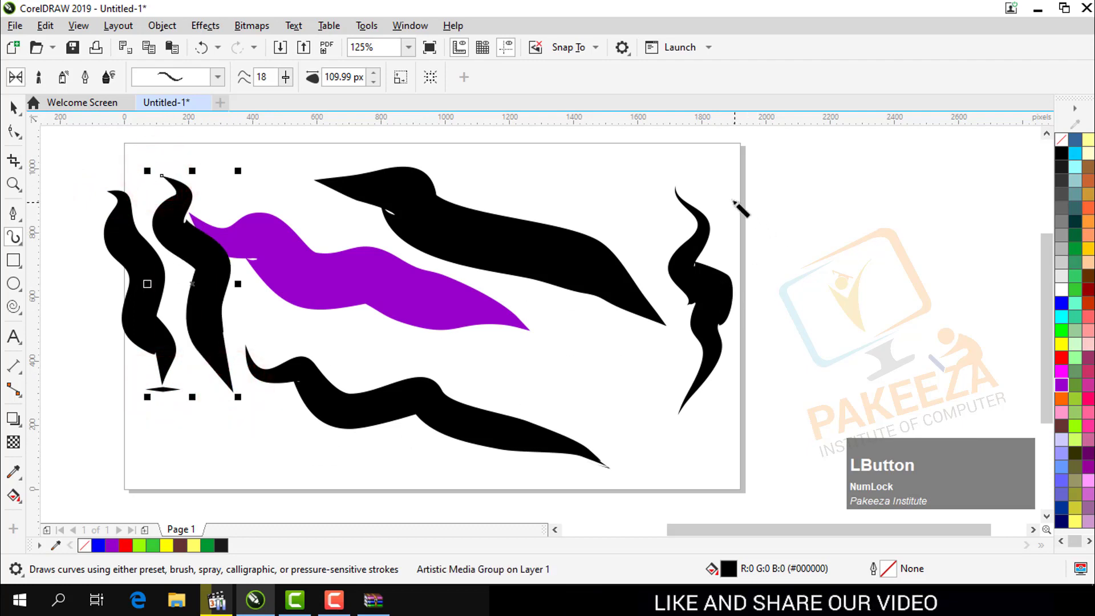
mouse_move(712, 177)
left_mouse_down()
mouse_move(750, 210)
mouse_move(822, 228)
mouse_move(973, 308)
left_mouse_up()
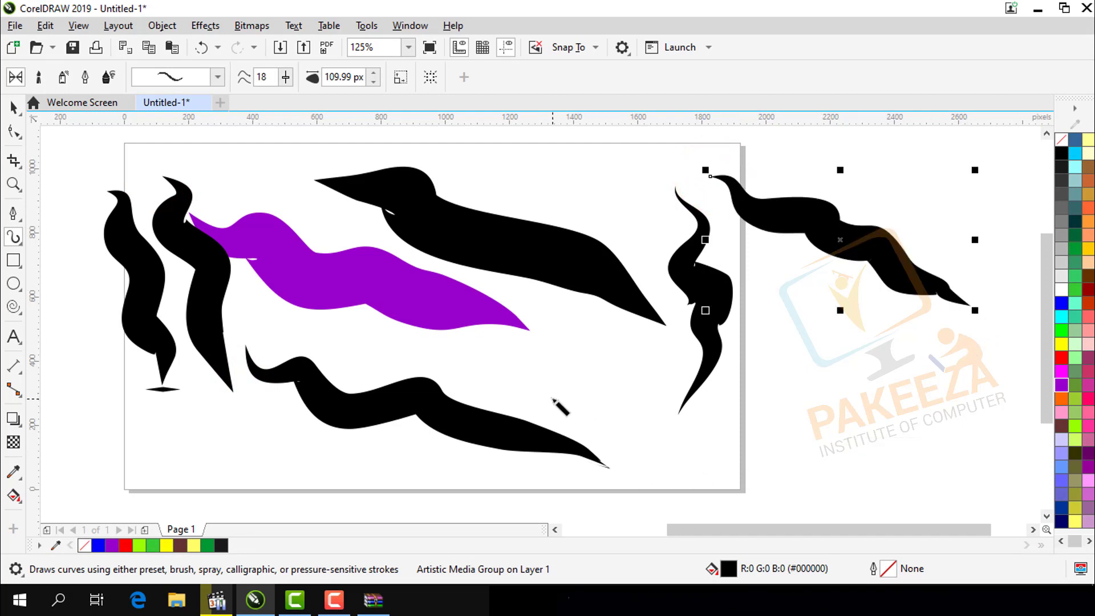
- Select all the strokes in the drawing and delete them
key("ctrl")
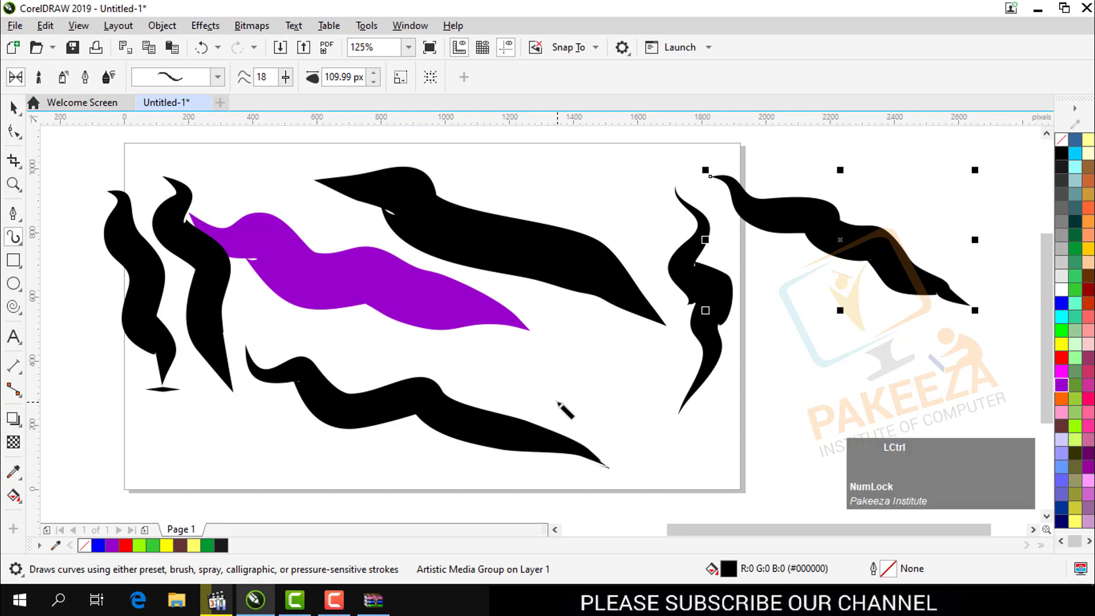
key("ctrl+a")
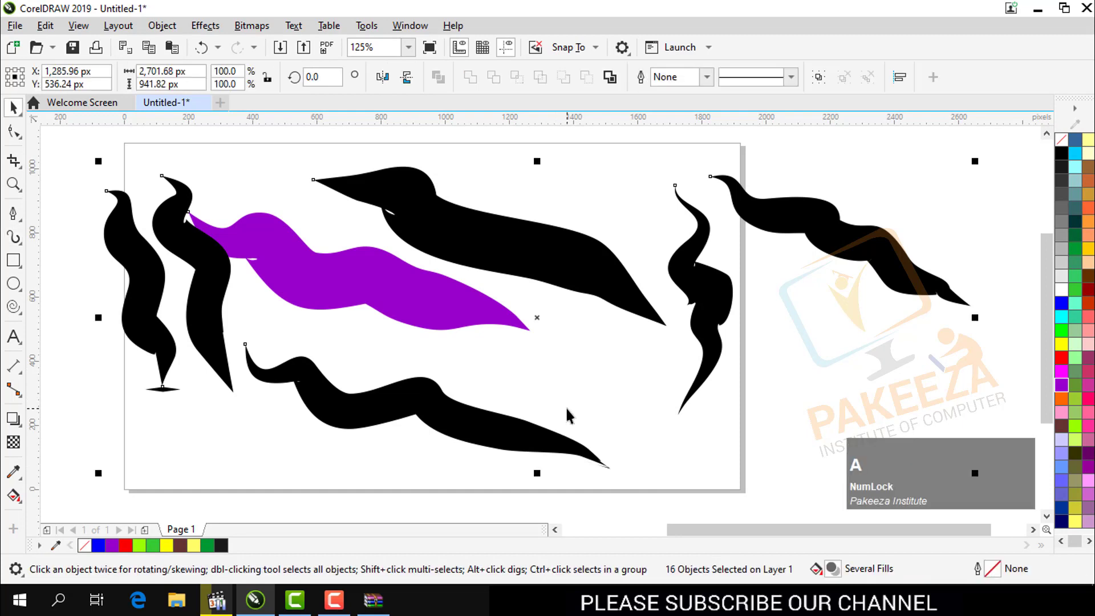
key("Delete")
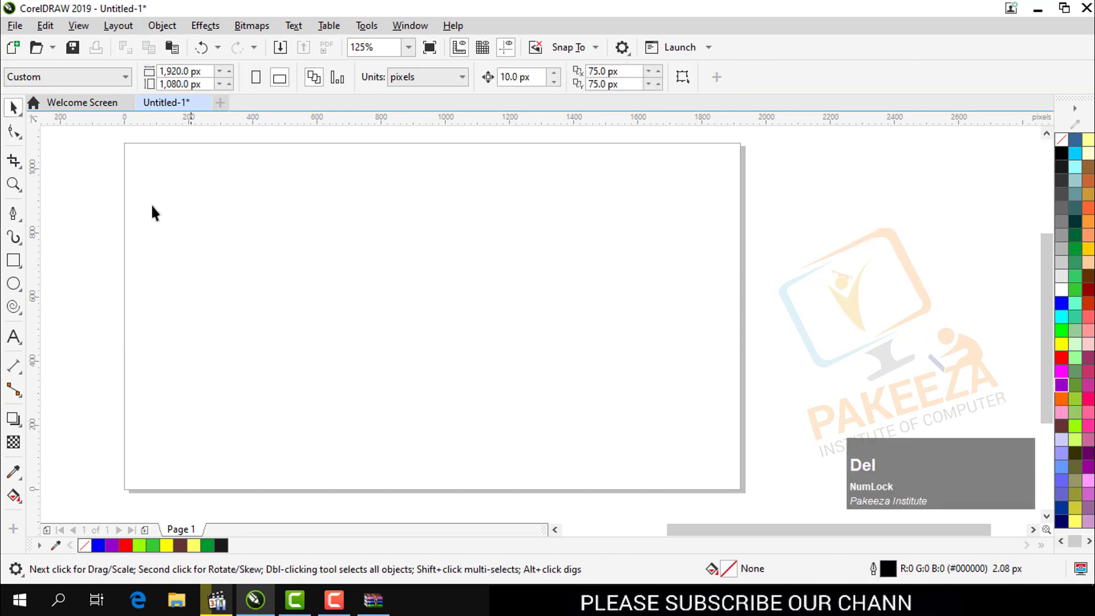
- Draw an open S-shaped wave across the upper part of the page with the Pen tool, about 1,420 px wide and 122 px high
left_click(19, 217)
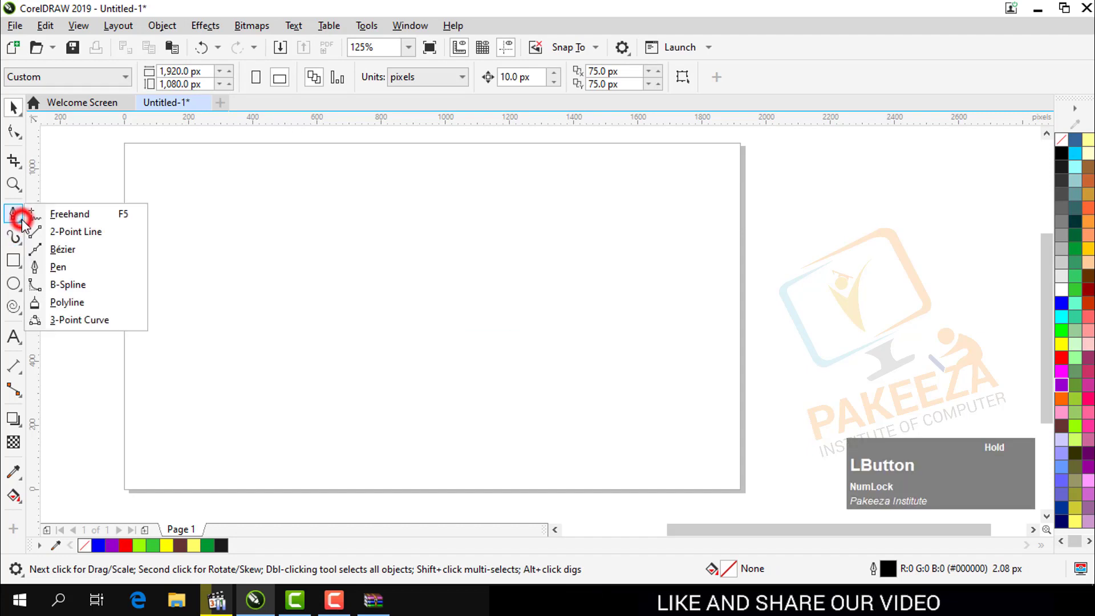
left_click(62, 267)
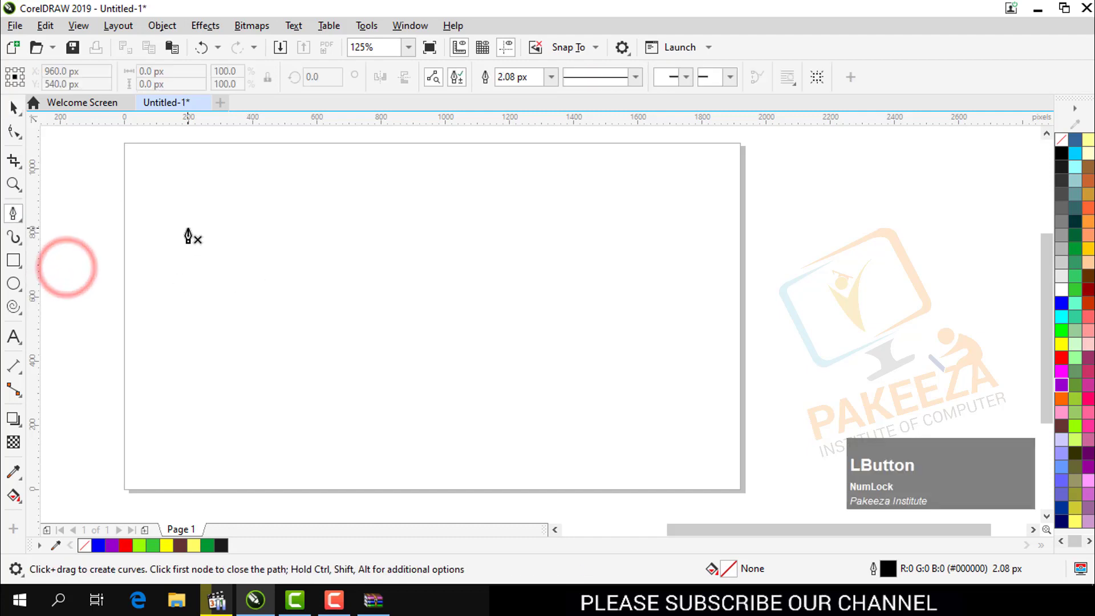
left_click(175, 218)
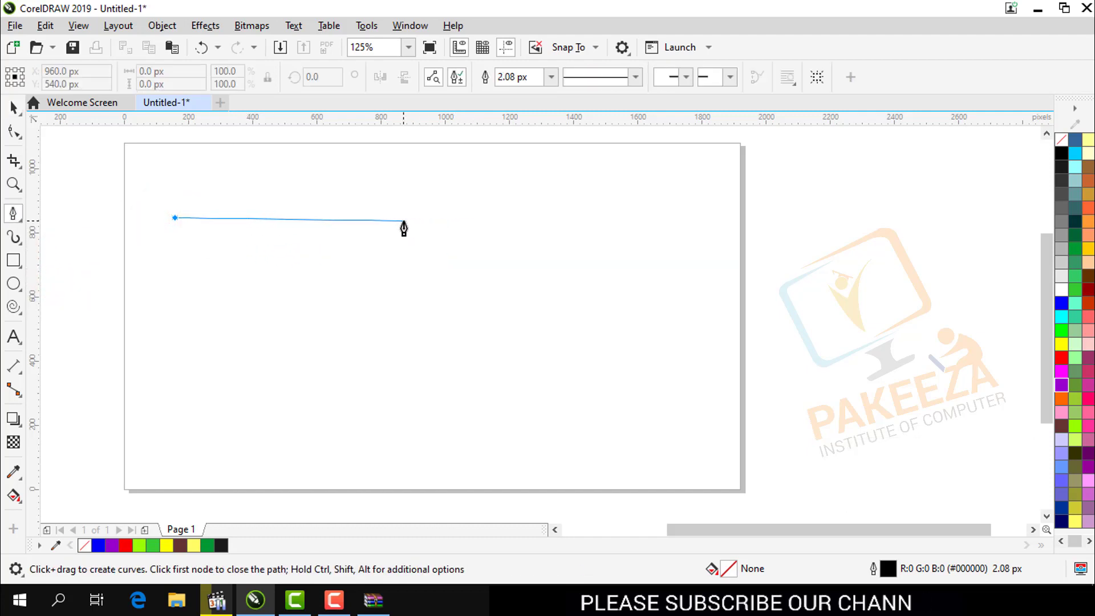
left_click_drag(404, 221, 467, 254)
left_click_drag(544, 268, 556, 270)
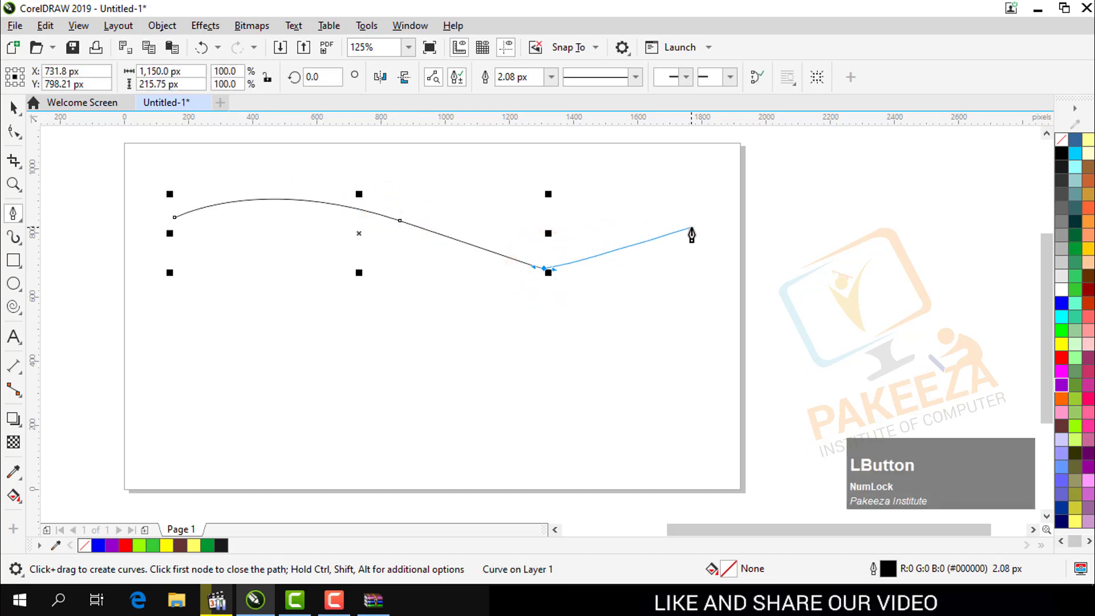
key("ctrl+z")
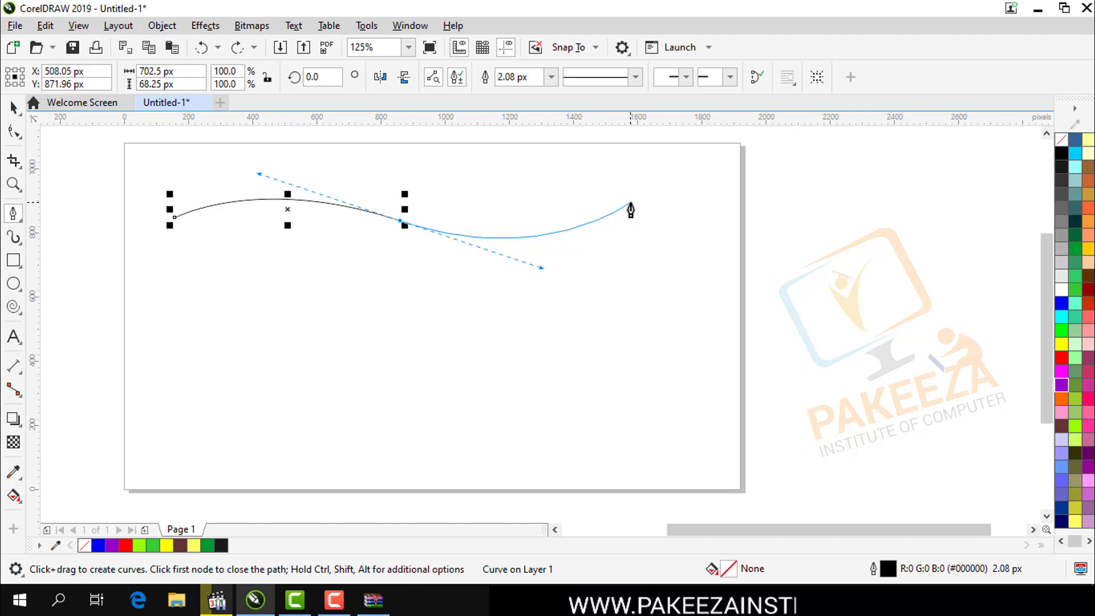
left_click_drag(630, 203, 647, 295)
key("Escape")
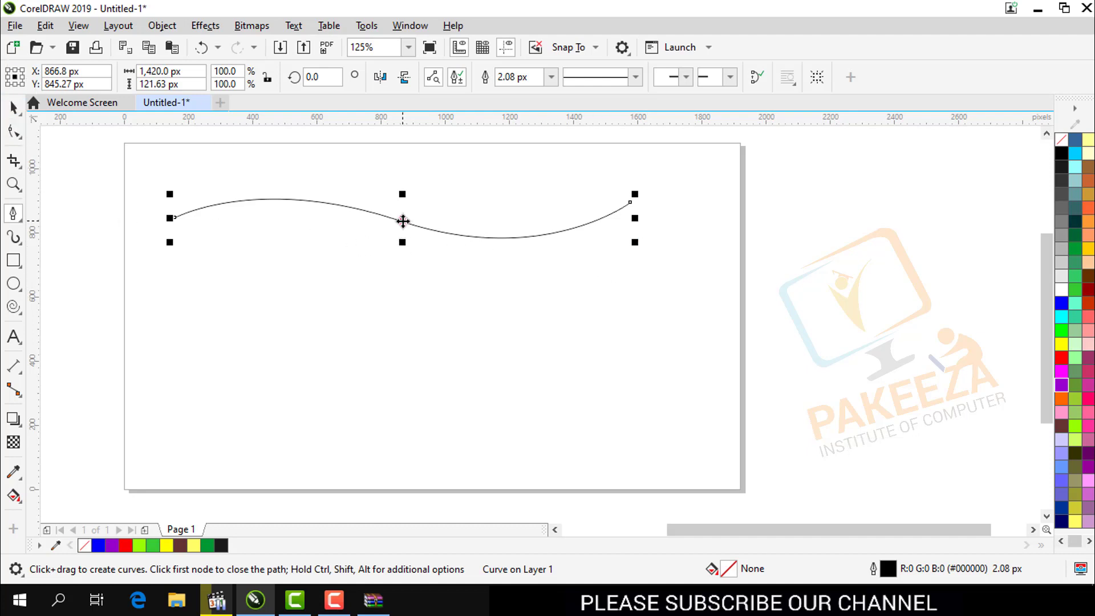
- Move the wave curve down to the middle of the page and narrow it to about 1,122 px wide
left_click_drag(403, 221, 440, 313)
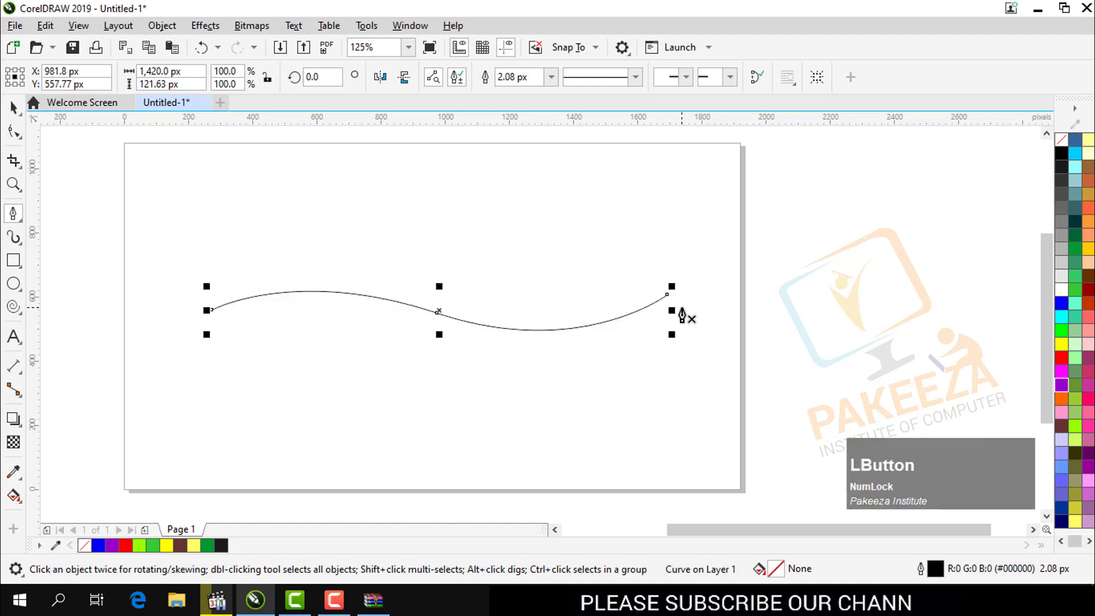
left_click(668, 310)
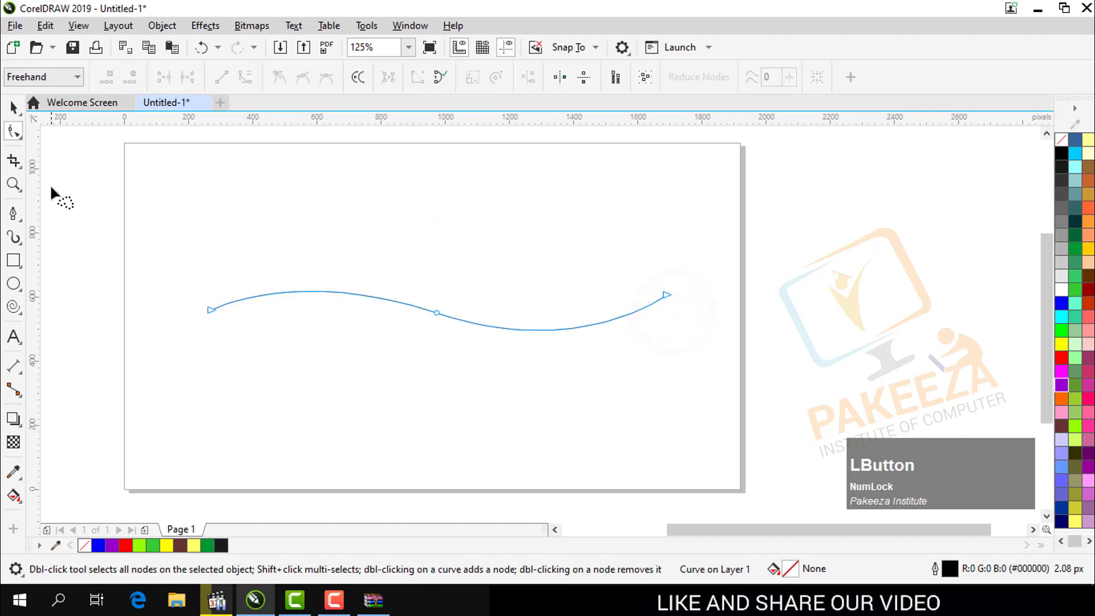
left_click(14, 106)
left_click_drag(672, 311, 573, 314)
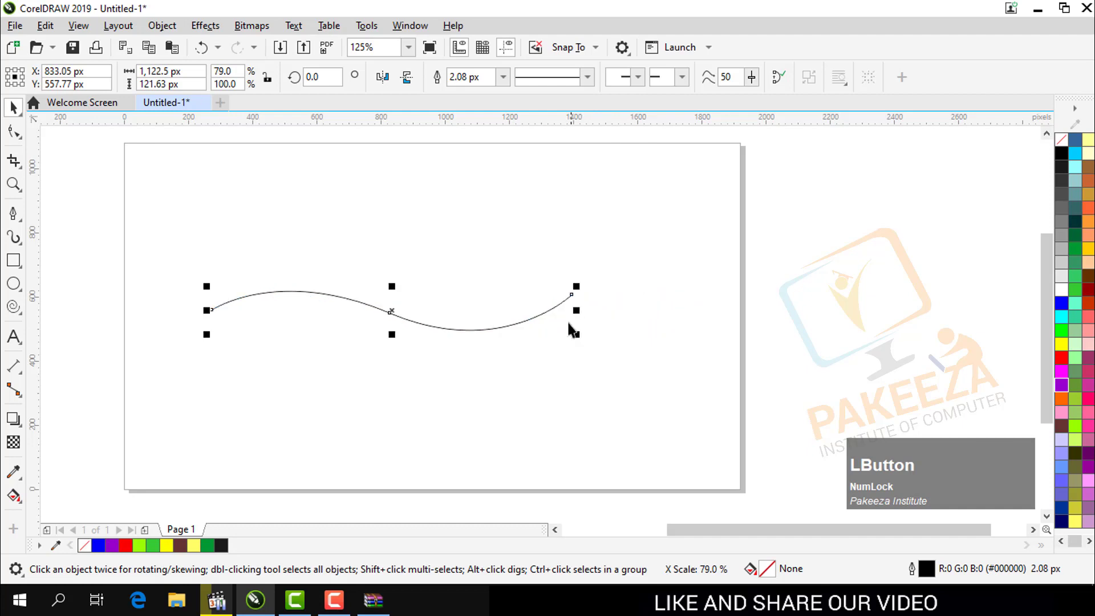
- Try several Artistic Media preset strokes on the wave curve and apply the one with wide flat ends and a pinched middle
left_click(14, 244)
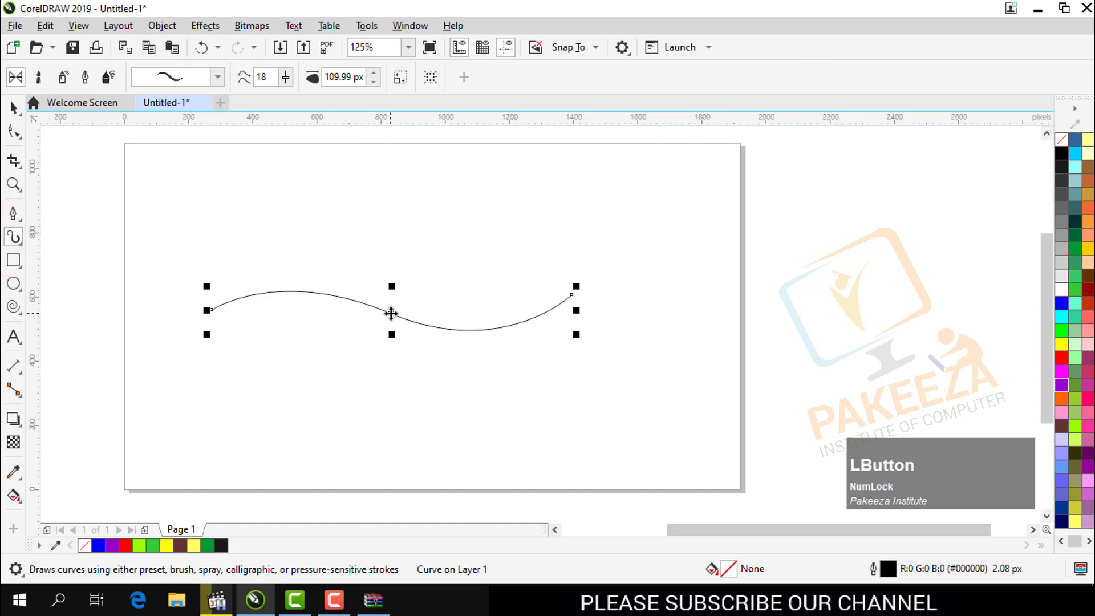
scroll(362, 302, "up", 2)
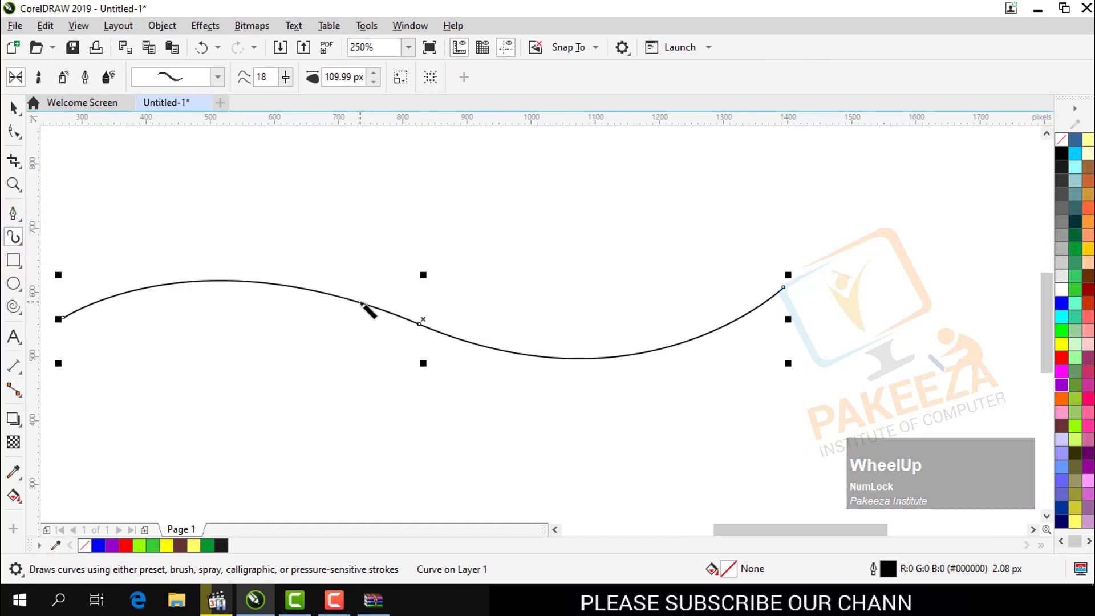
scroll(361, 303, "up", 1)
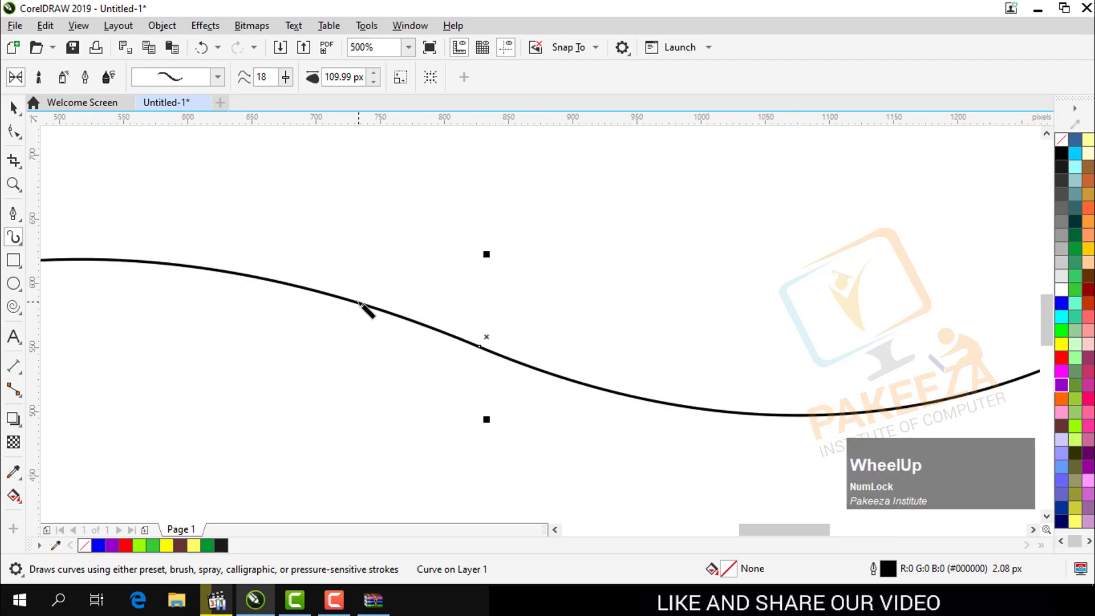
scroll(359, 304, "down", 2)
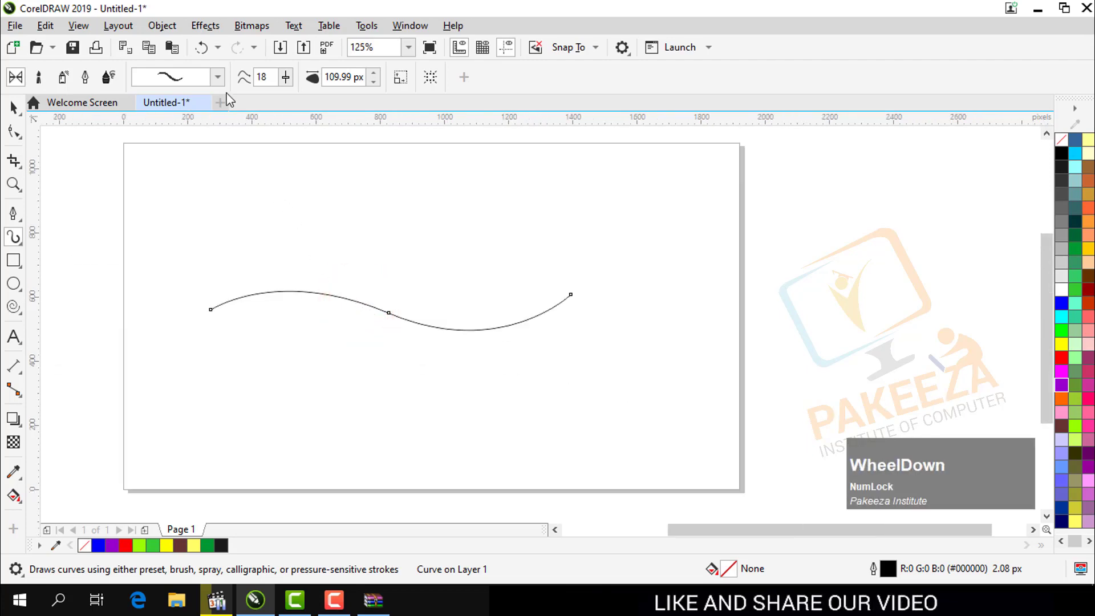
left_click(218, 78)
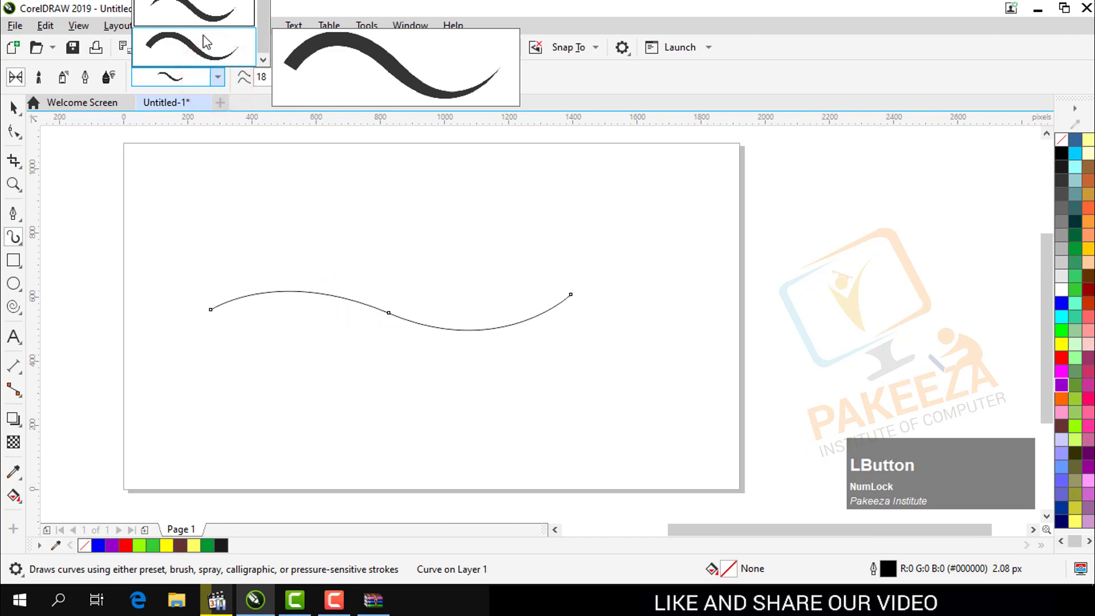
key("Down")
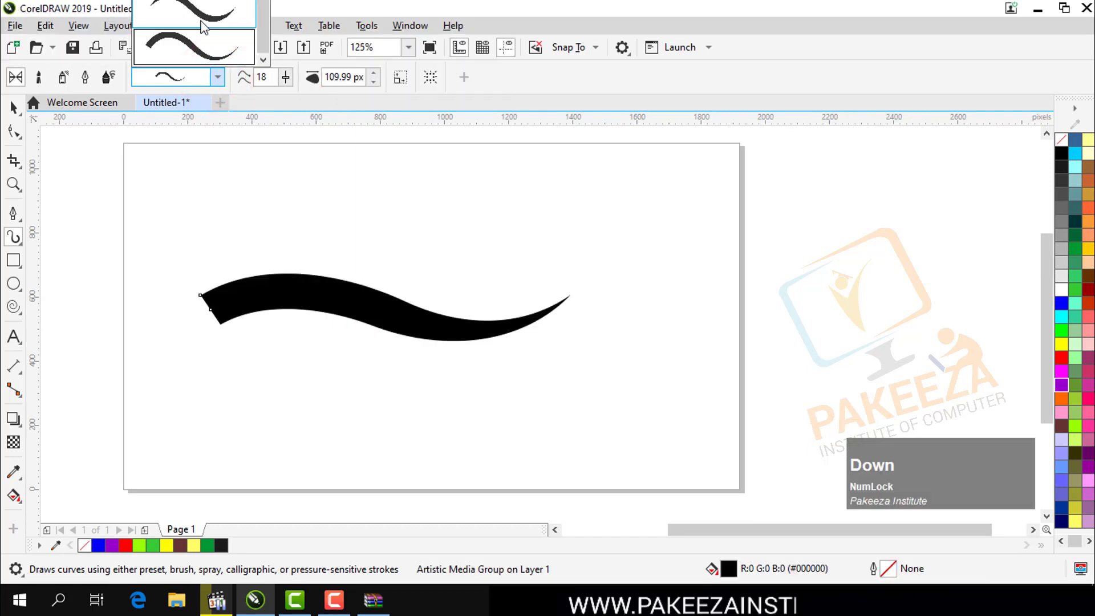
key("Up")
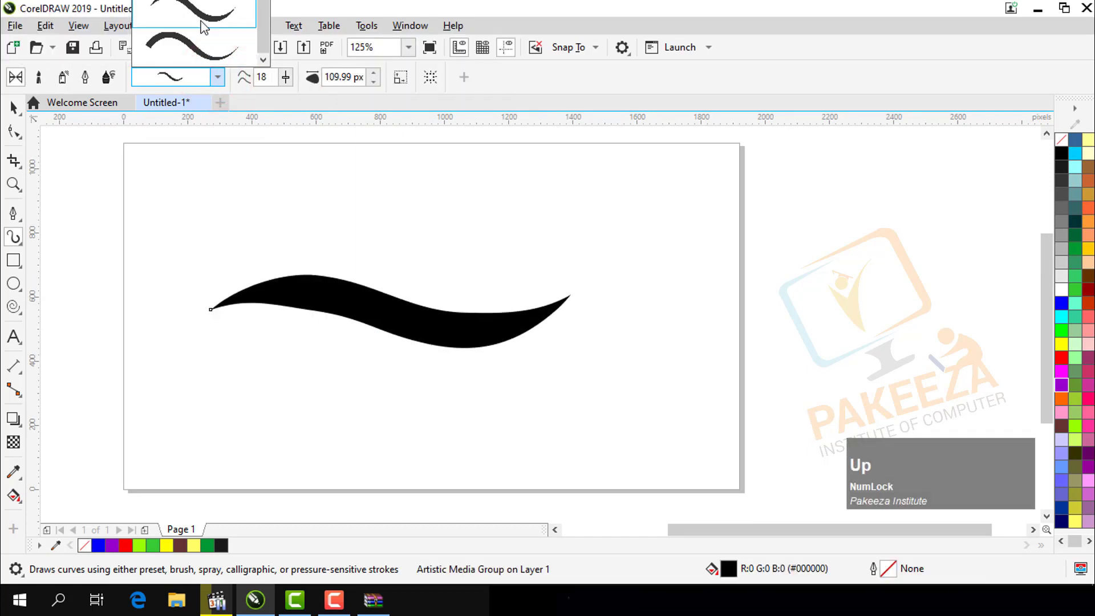
key("Up")
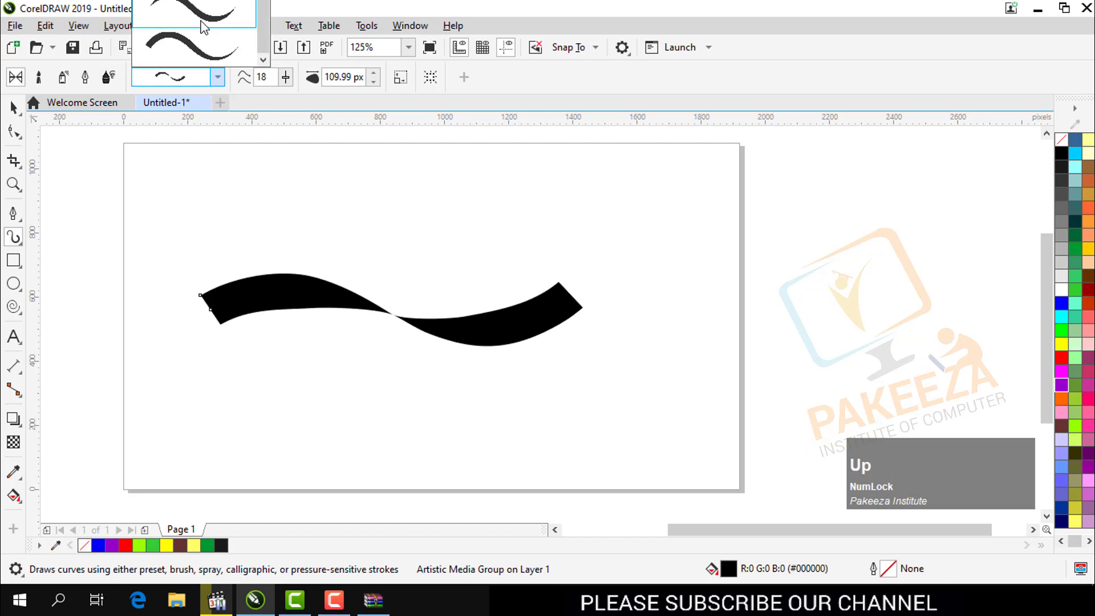
key("Up")
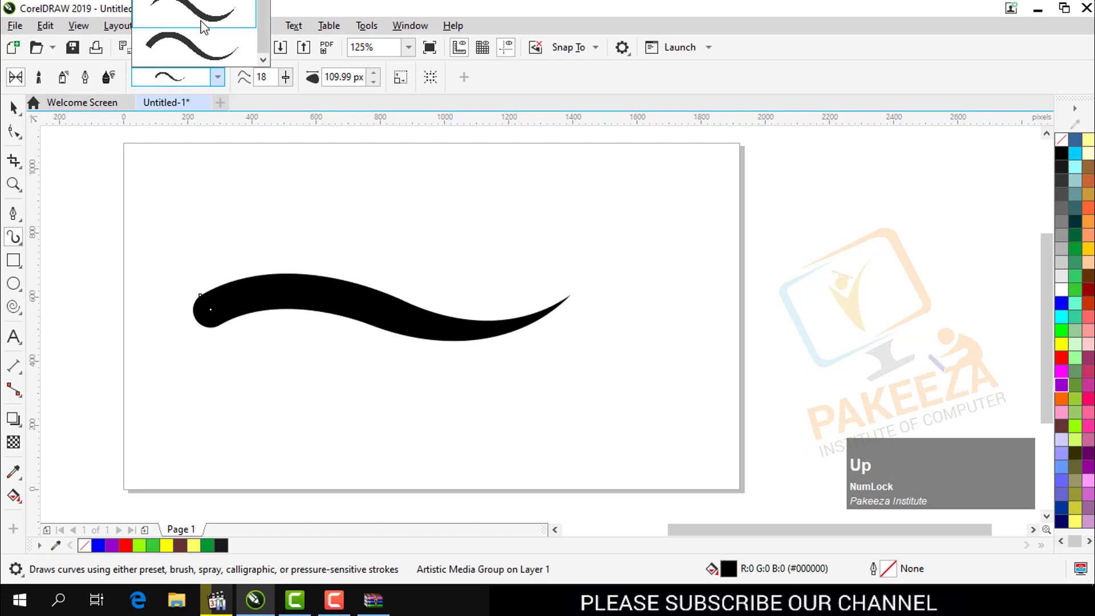
key("Down")
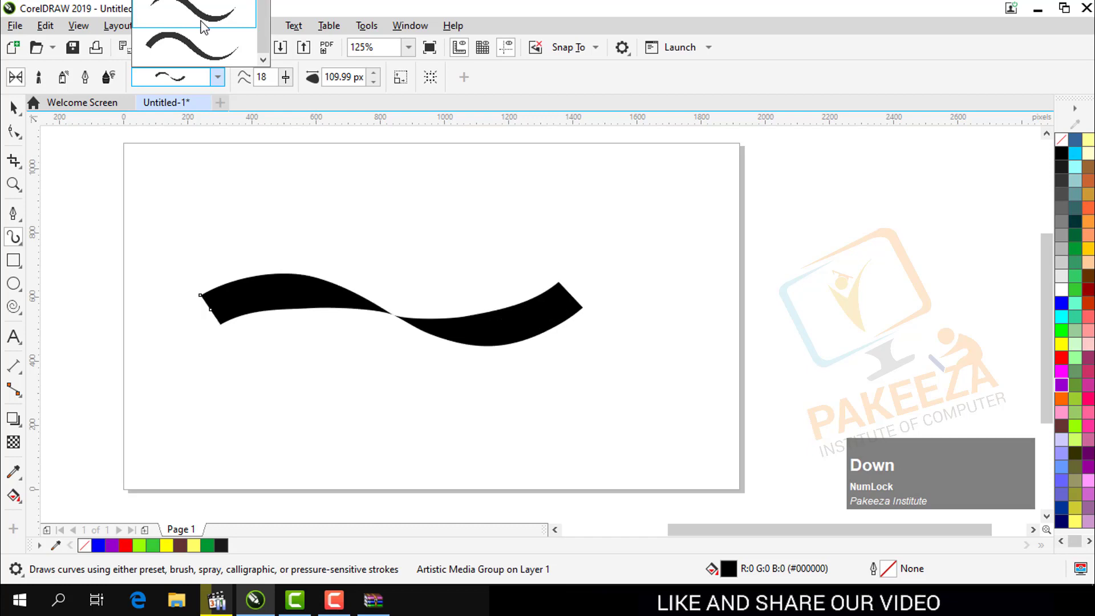
key("Down")
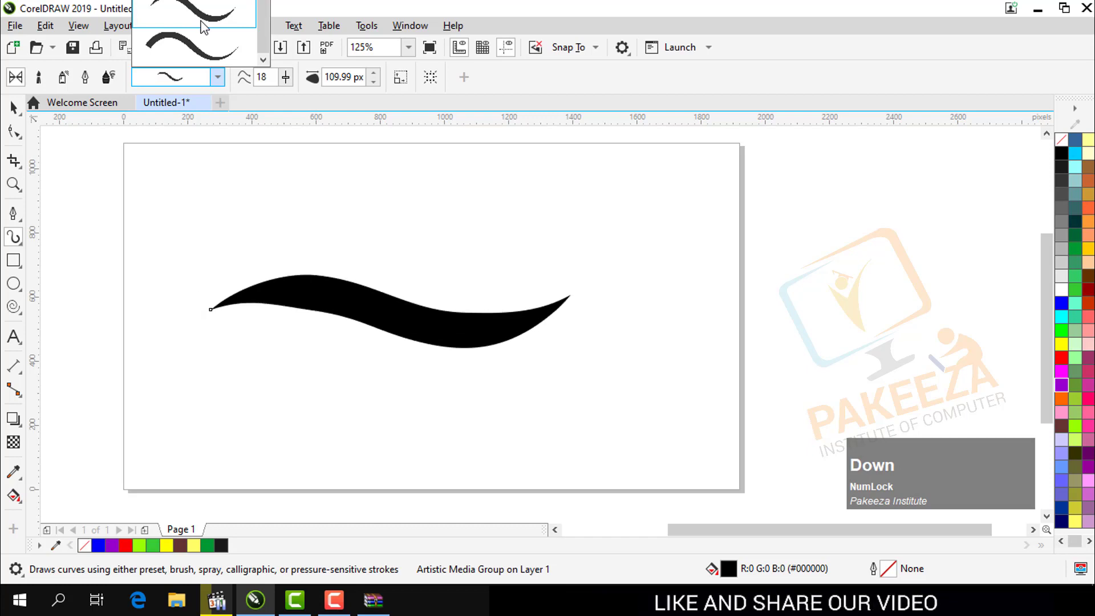
key("Down")
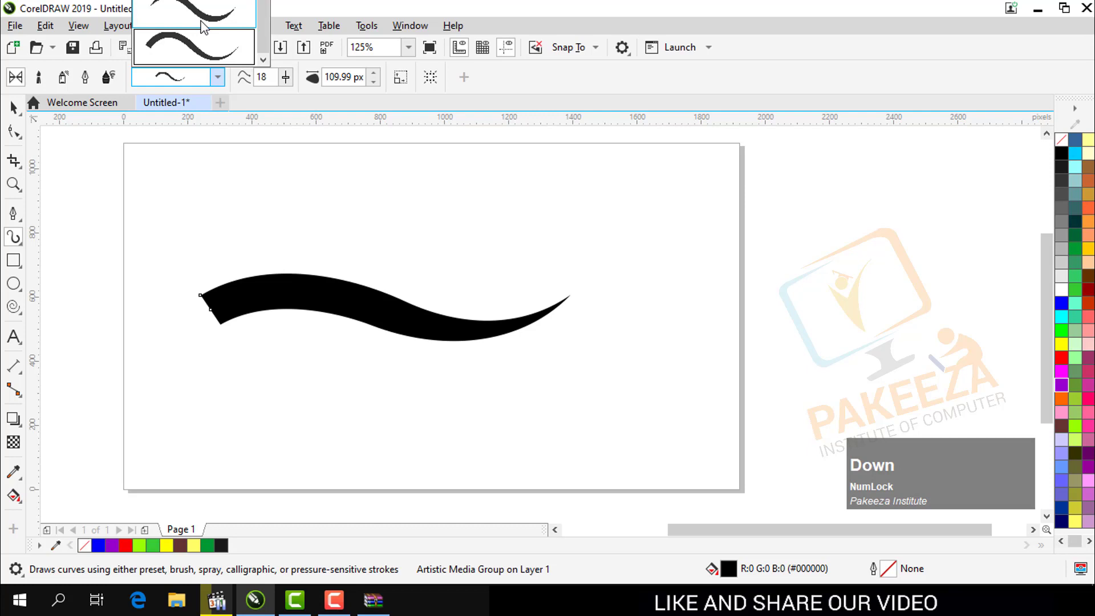
key("Up")
key("Up")
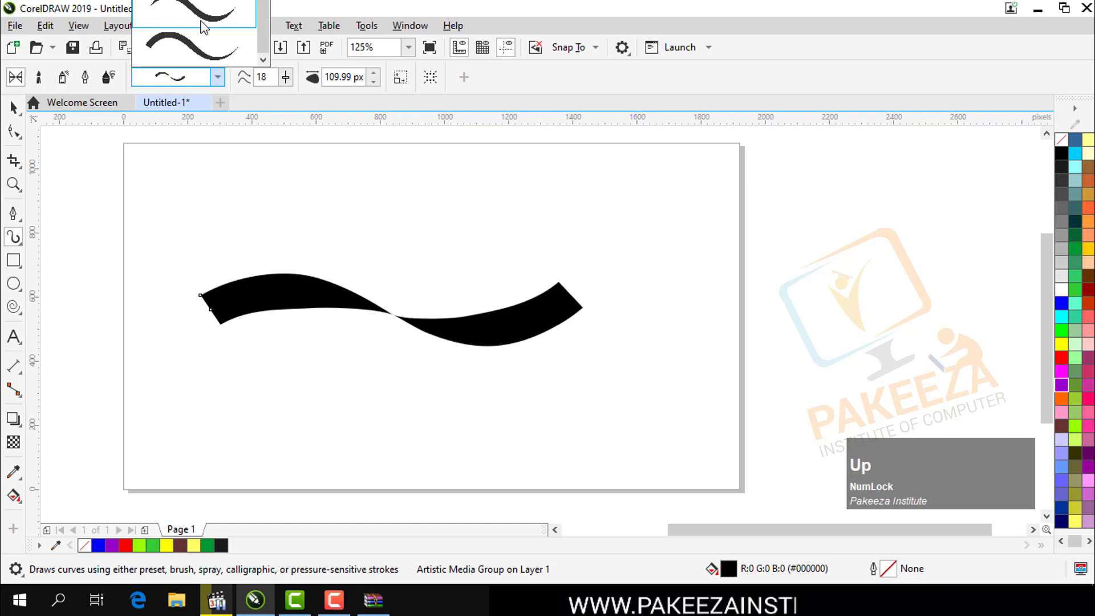
key("Return")
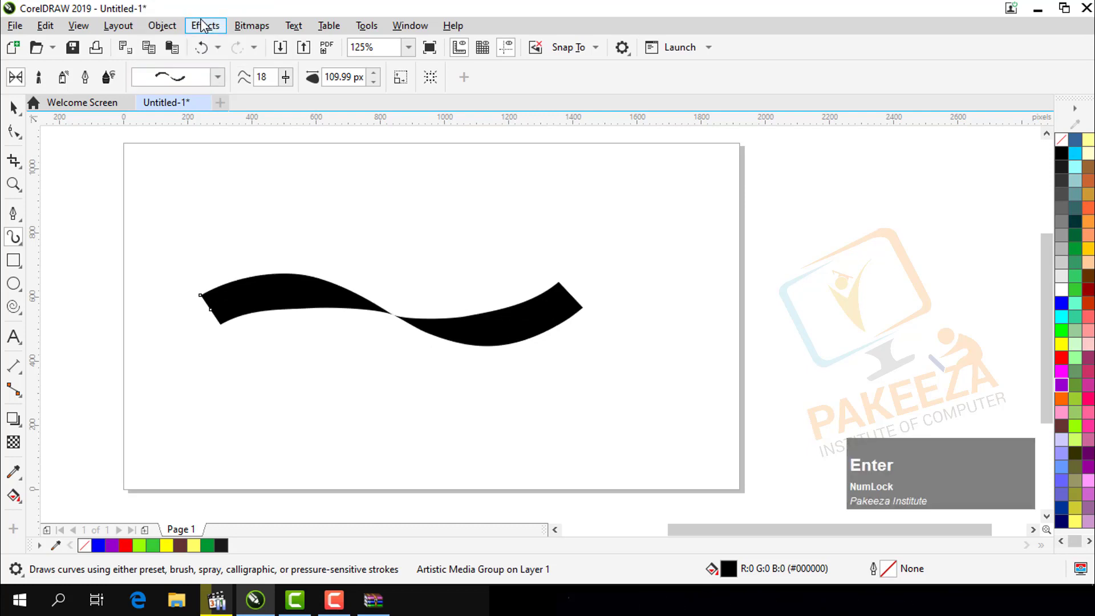
- Set the wave stroke's freehand smoothing to 100 and its stroke width to 15.98 px
left_click(284, 76)
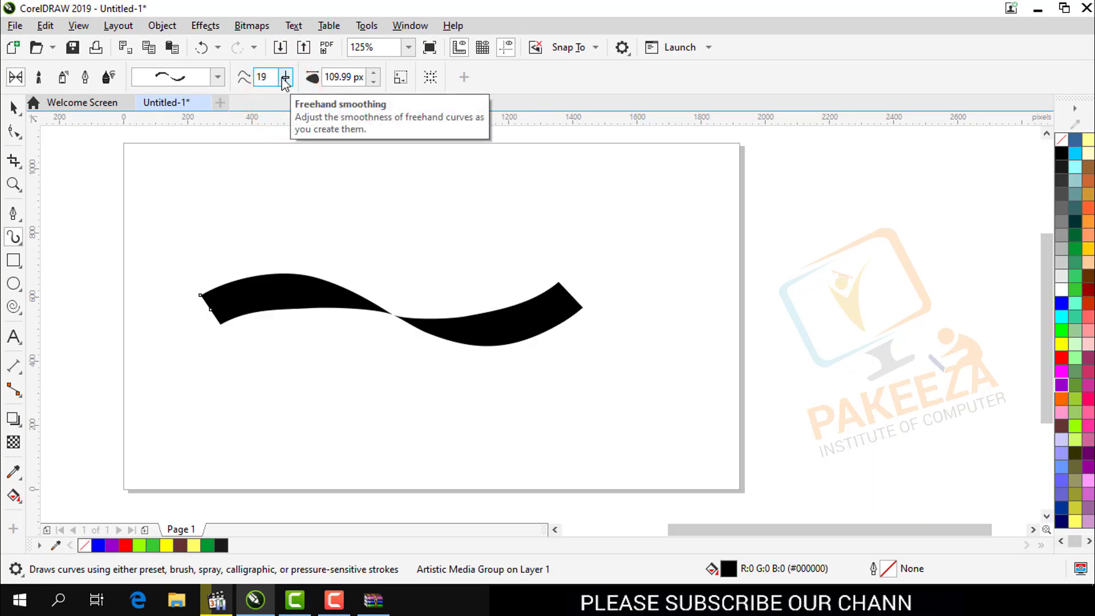
mouse_move(284, 78)
left_mouse_down()
mouse_move(288, 102)
mouse_move(301, 105)
mouse_move(367, 103)
mouse_move(374, 84)
left_mouse_up()
left_click(373, 82)
left_click(374, 82)
left_click(374, 83)
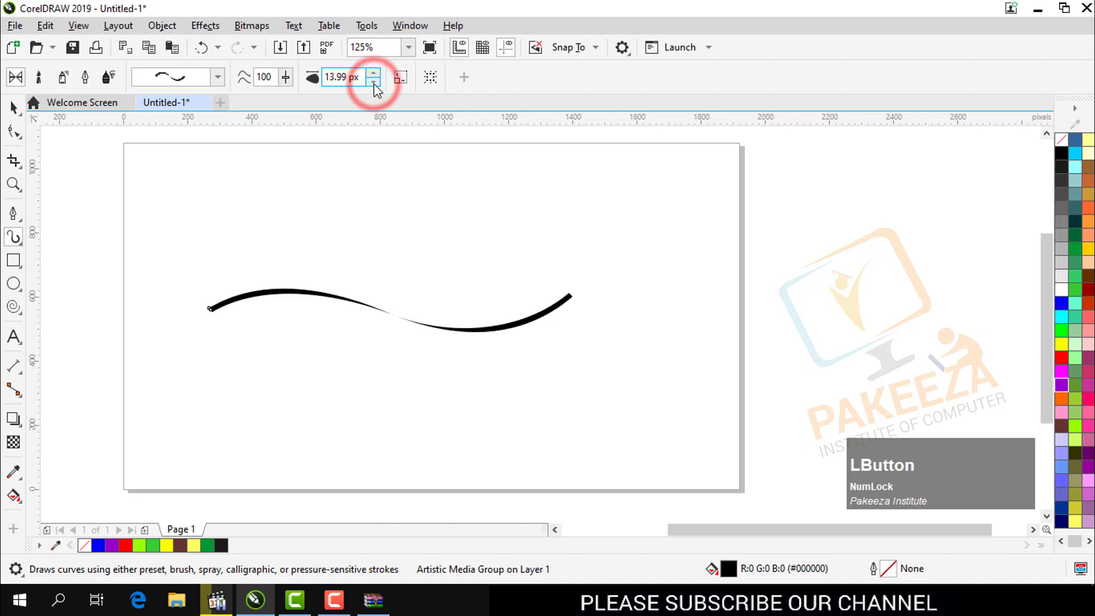
left_click(374, 83)
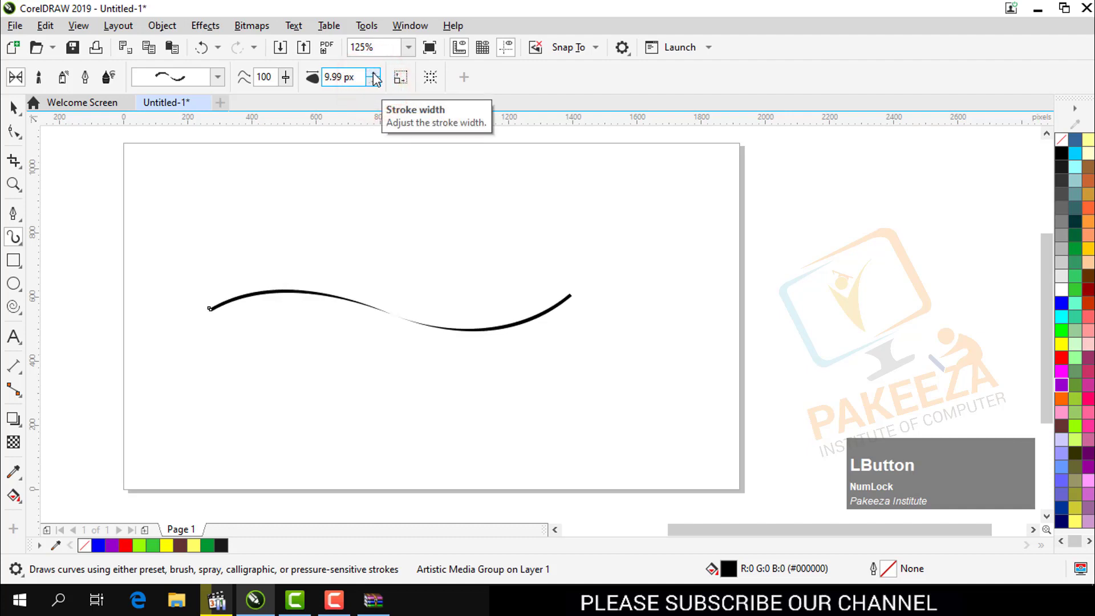
left_click(374, 80)
left_click(373, 73)
left_click(372, 73)
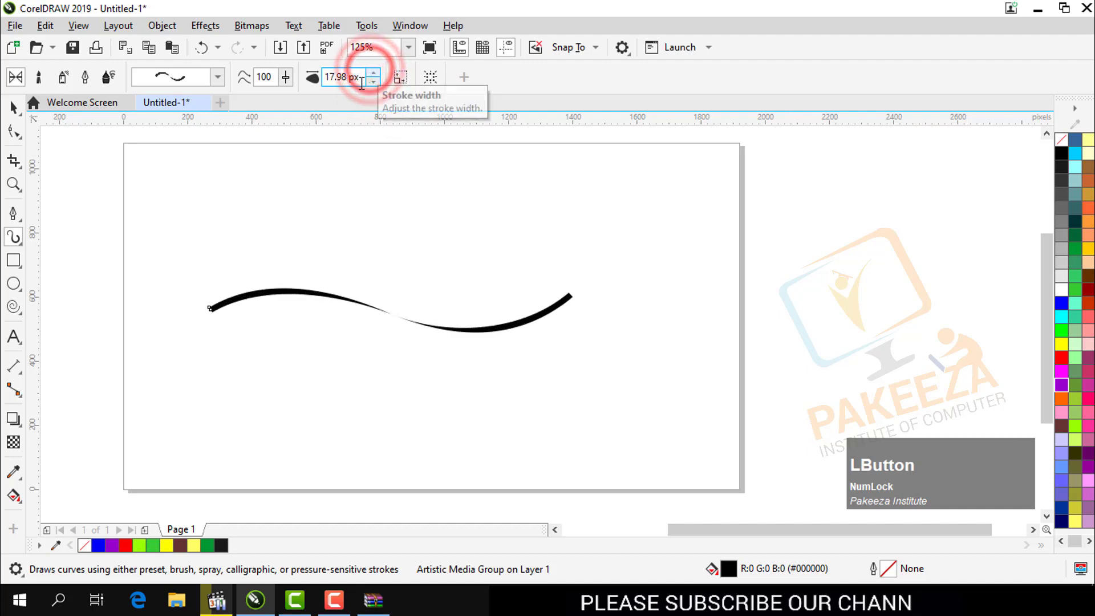
left_click(371, 83)
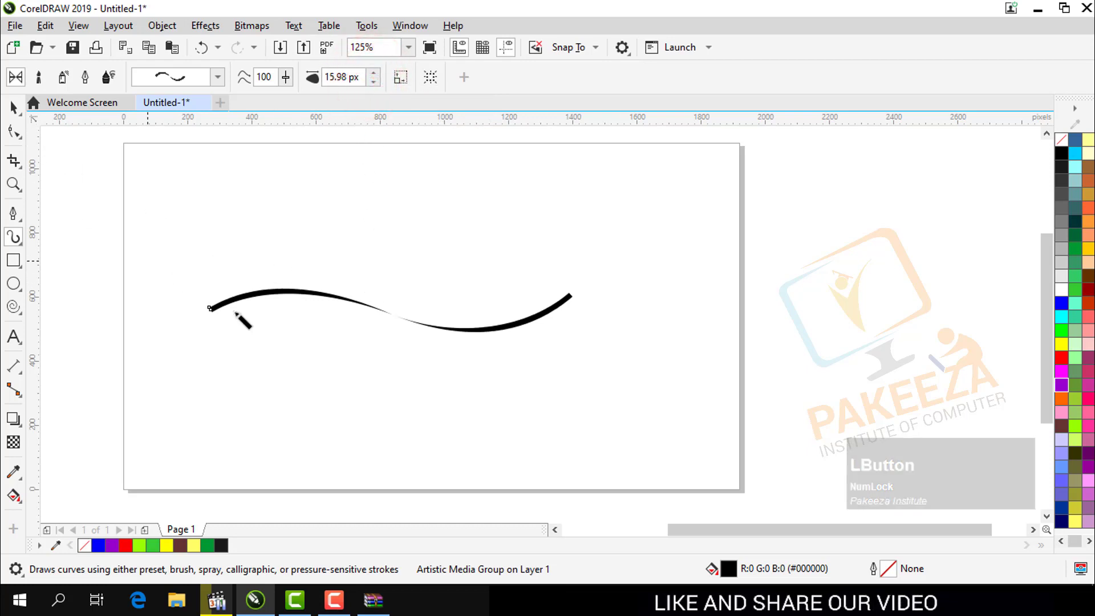
- Select the wave's control curve at its pinched middle and fill the stroke with red
left_click(14, 107)
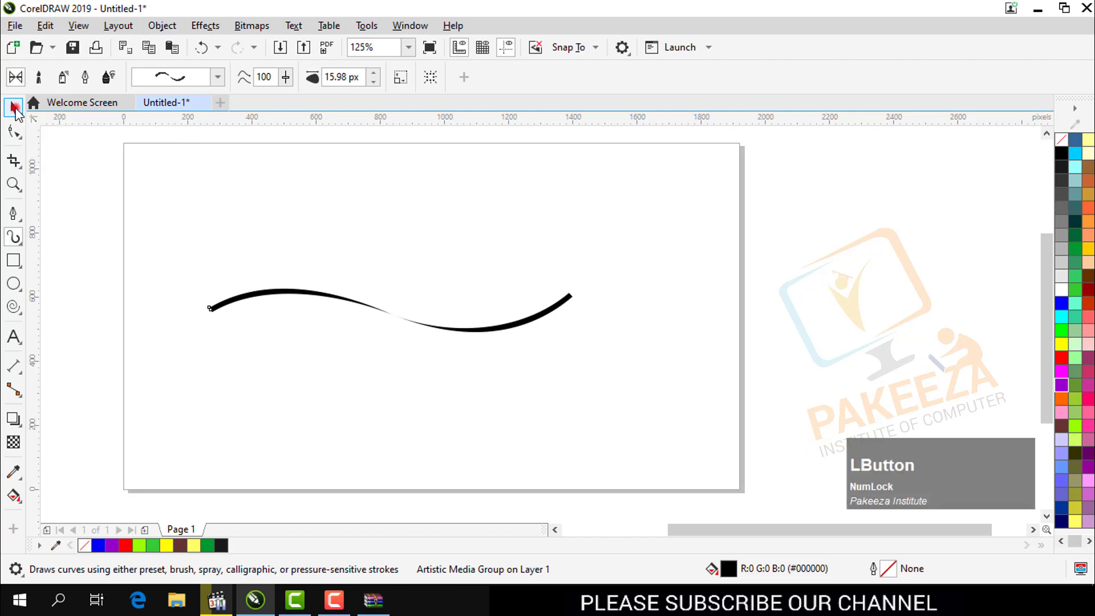
left_click(391, 308)
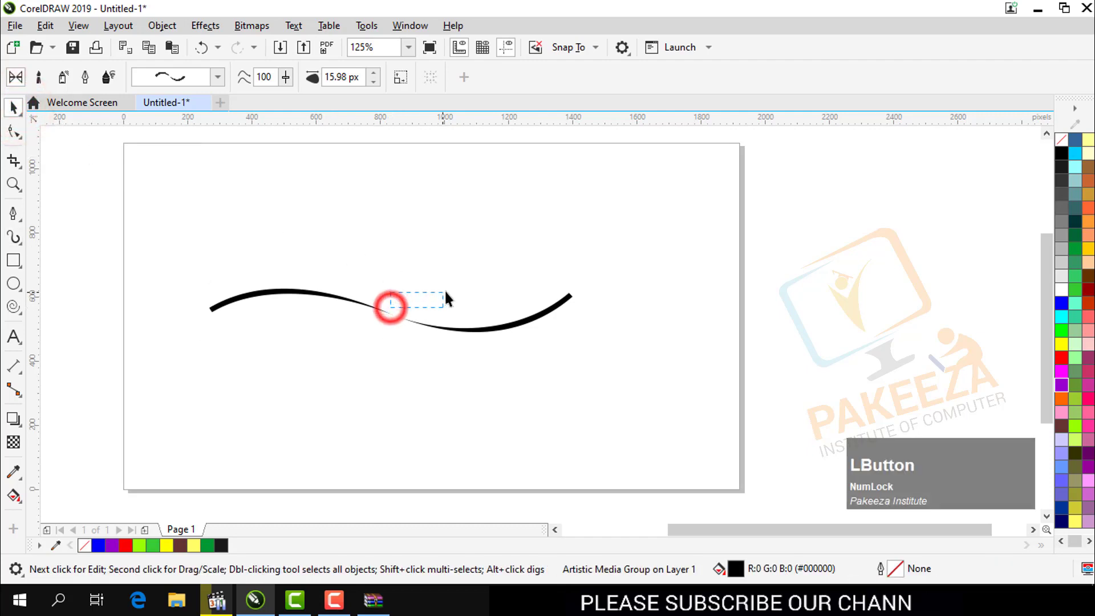
left_click(446, 291)
left_click(402, 319)
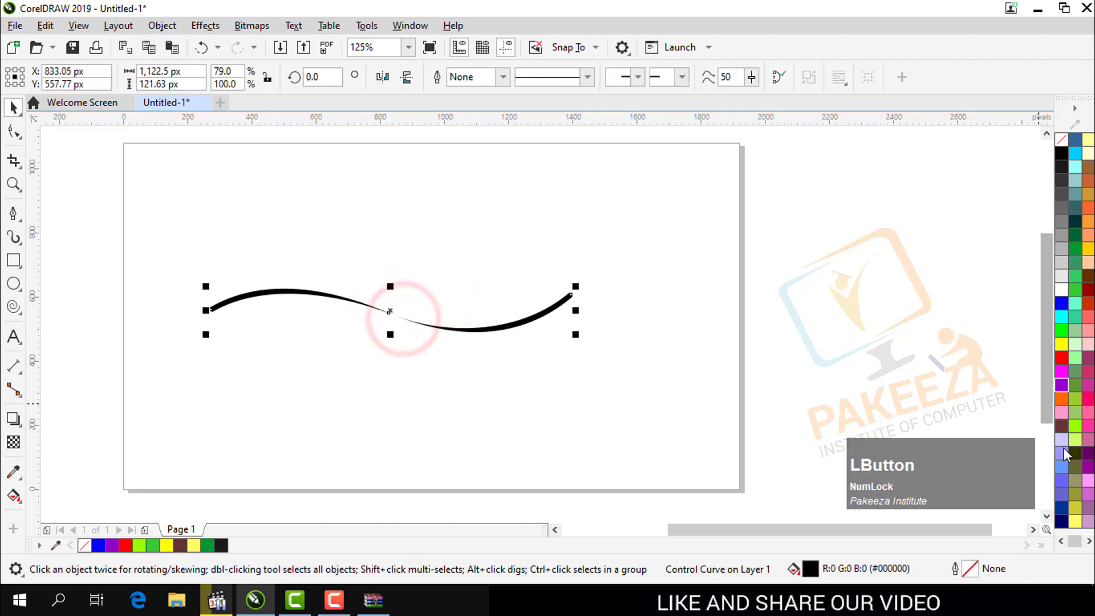
left_click(1062, 359)
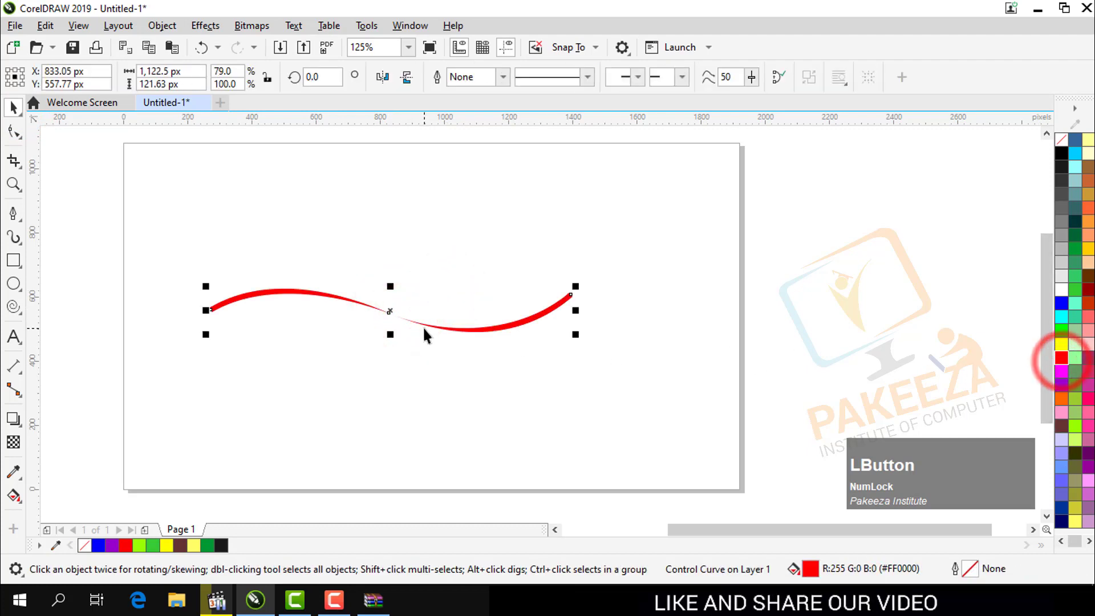
right_click(394, 312)
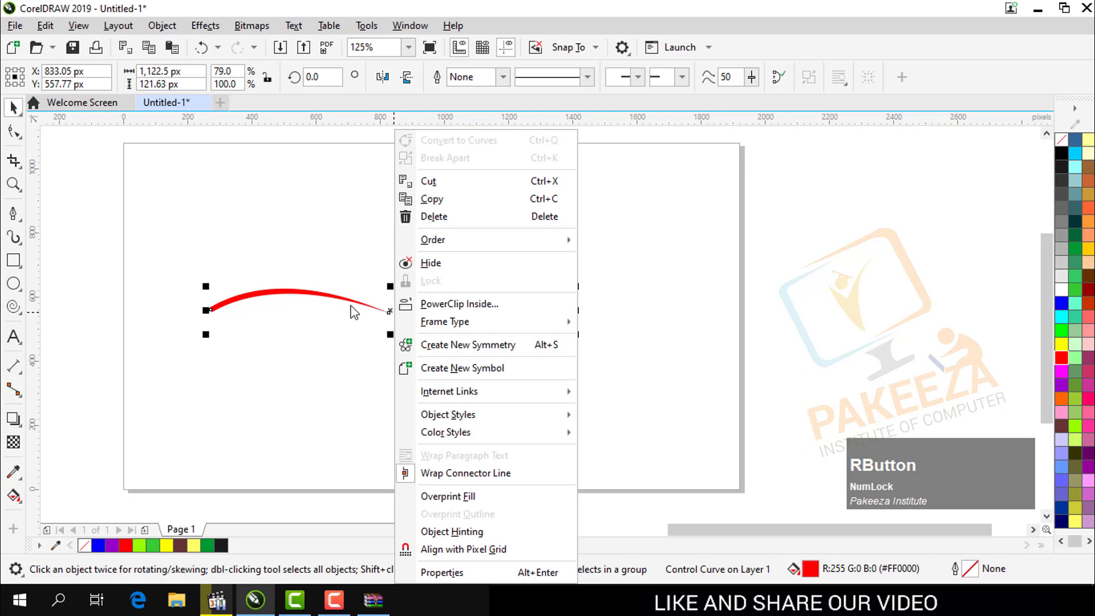
left_click(311, 272)
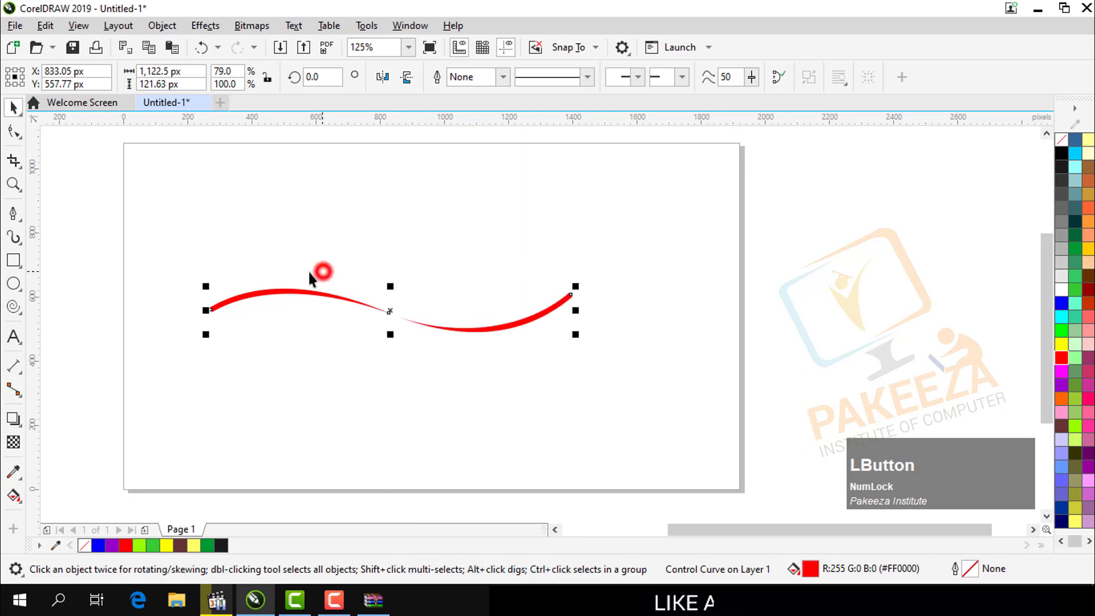
left_click(13, 236)
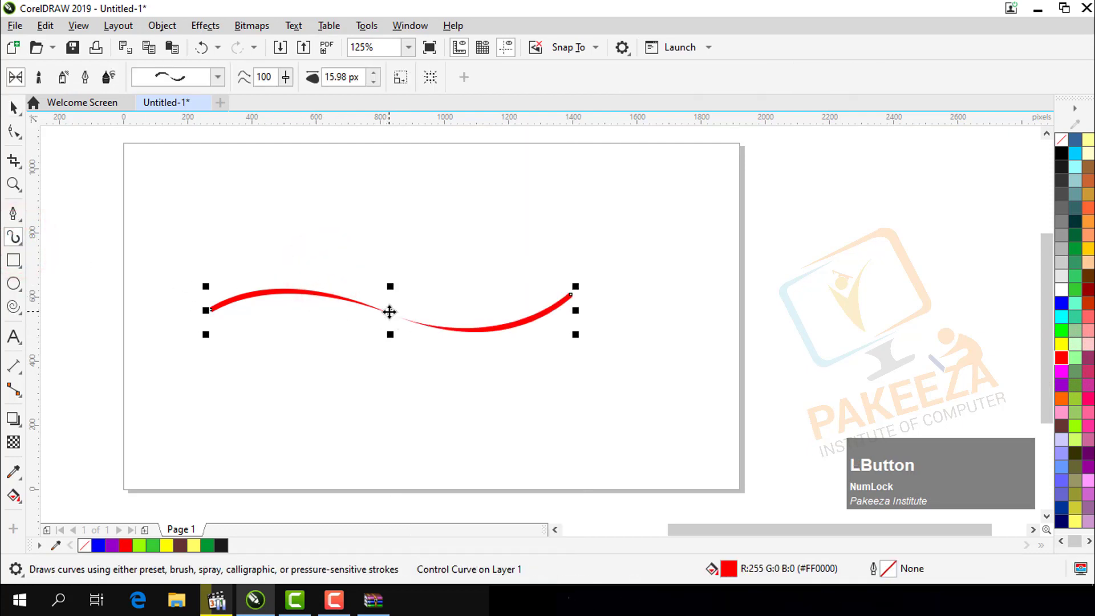
right_click(389, 311)
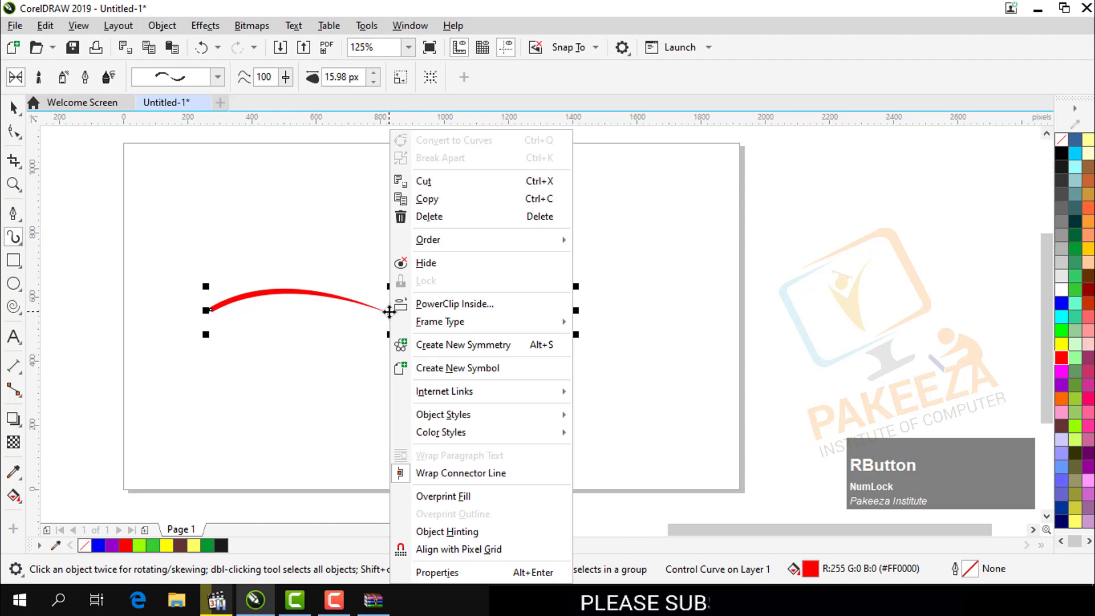
left_click(336, 298)
right_click(340, 300)
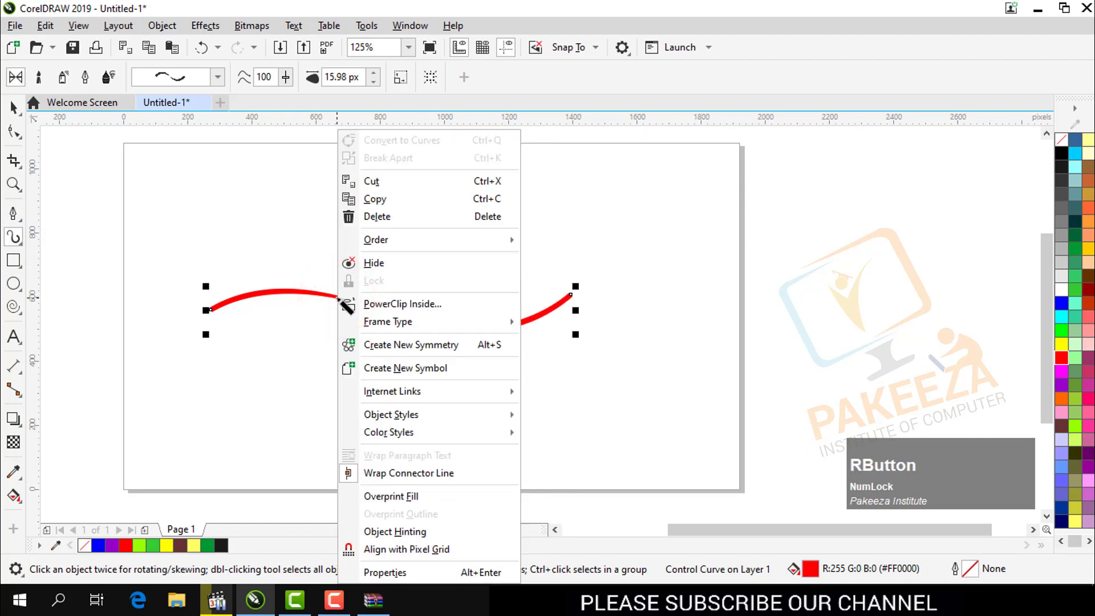
left_click(320, 295)
right_click(316, 295)
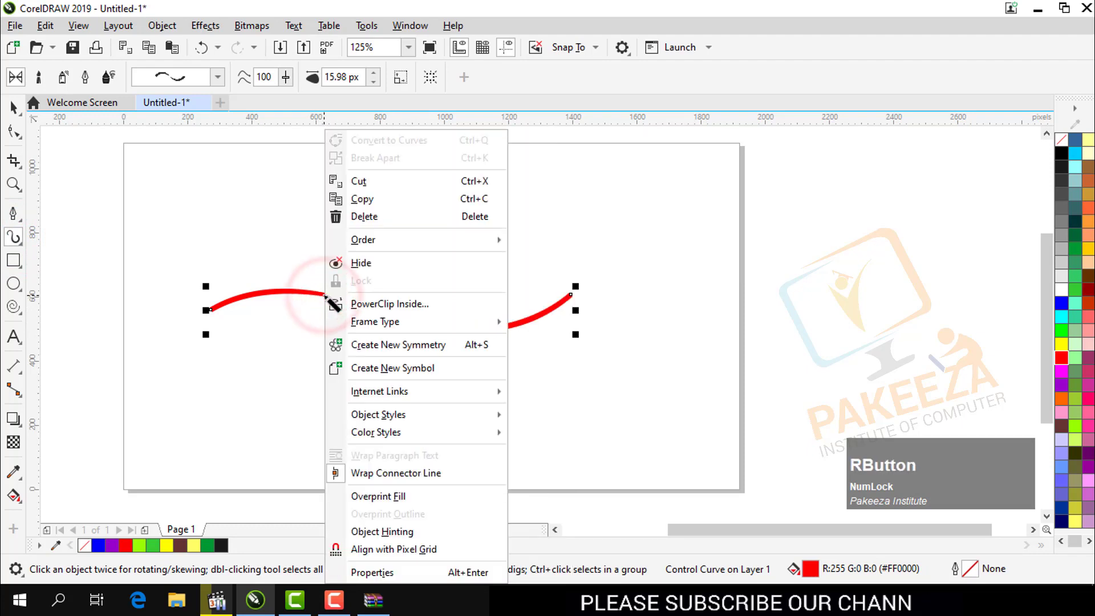
left_click(323, 294)
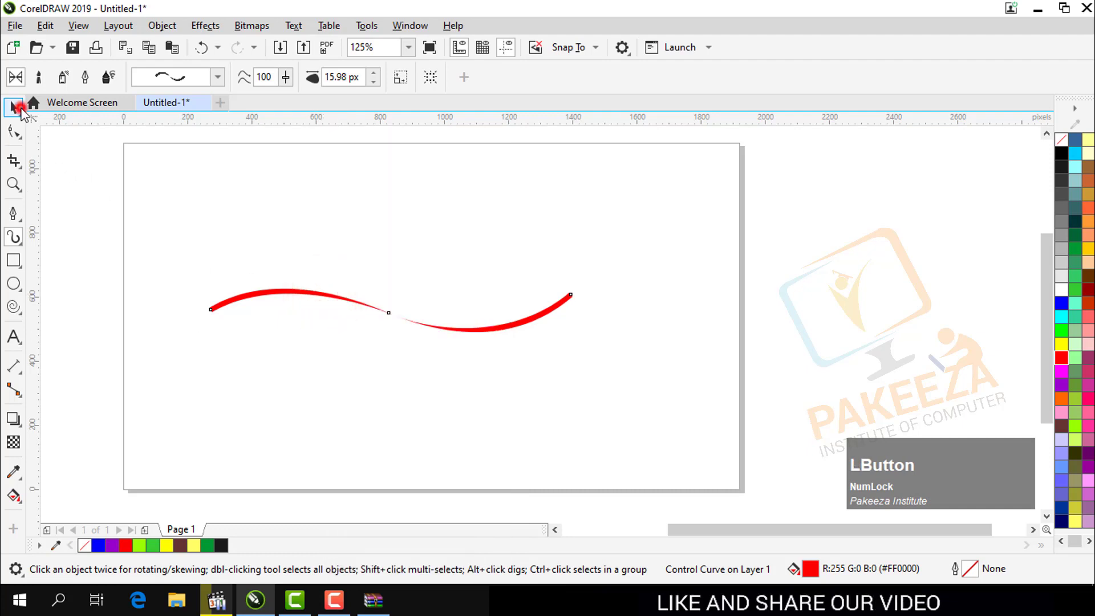
left_click(14, 107)
left_click(334, 598)
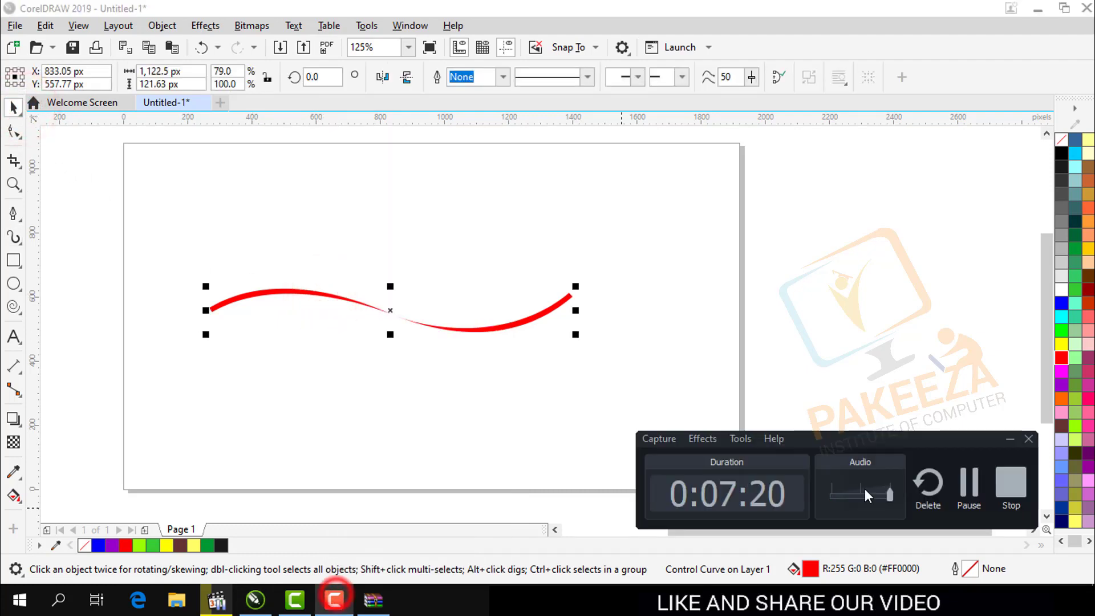
left_click(966, 481)
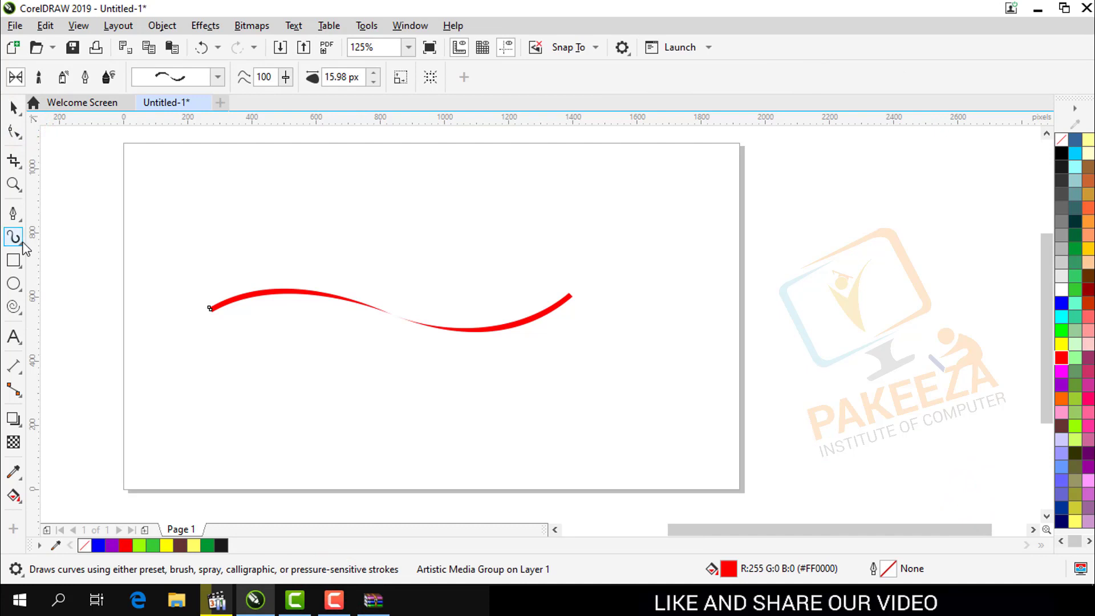
right_click(277, 293)
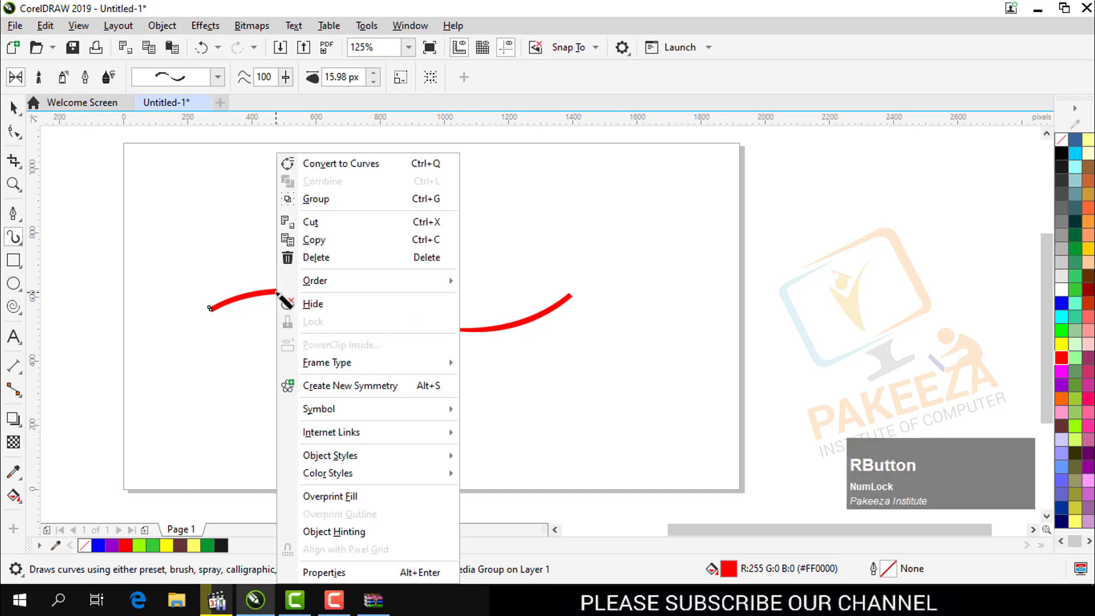
left_click(269, 292)
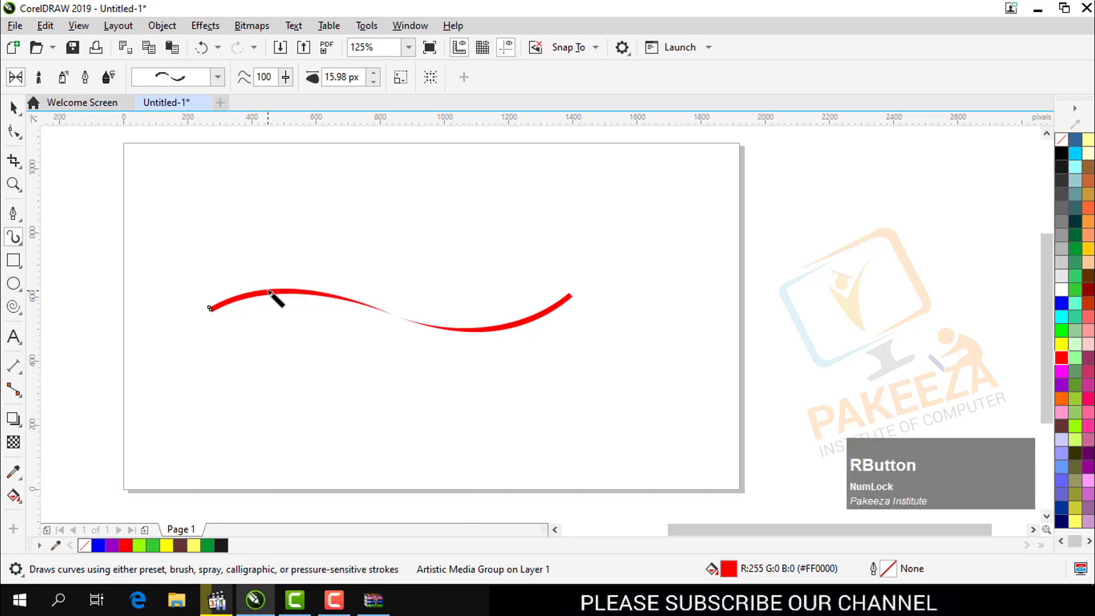
right_click(270, 291)
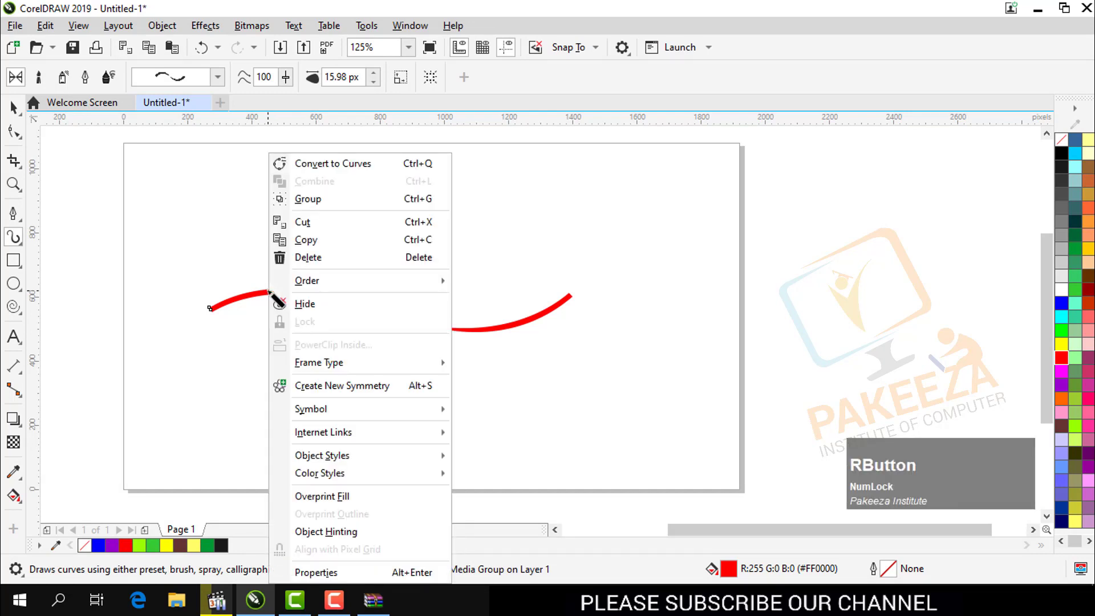
right_click(239, 304)
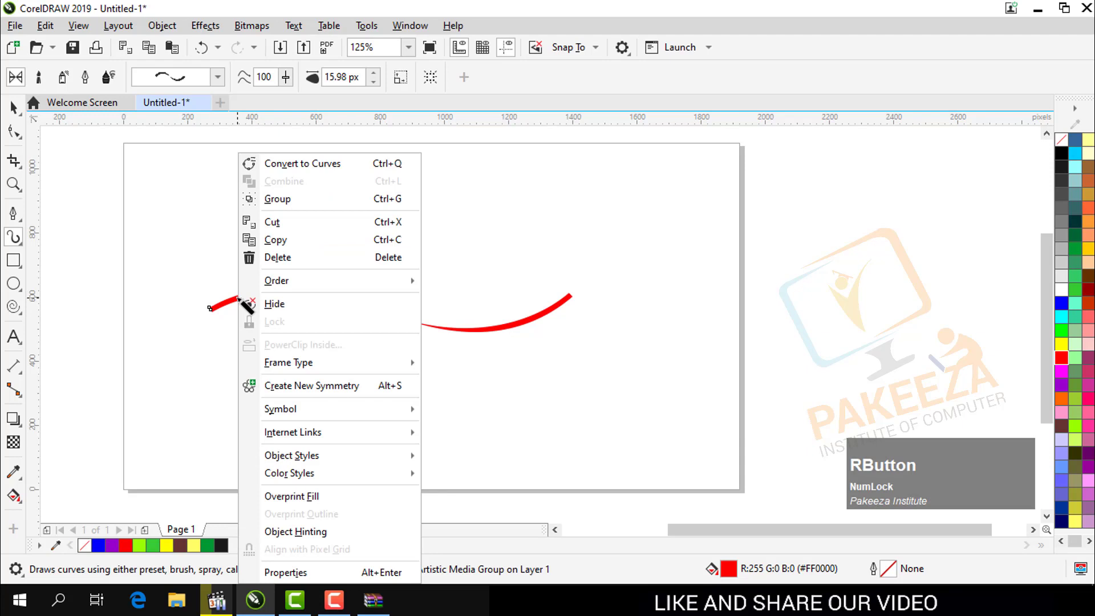
right_click(241, 305)
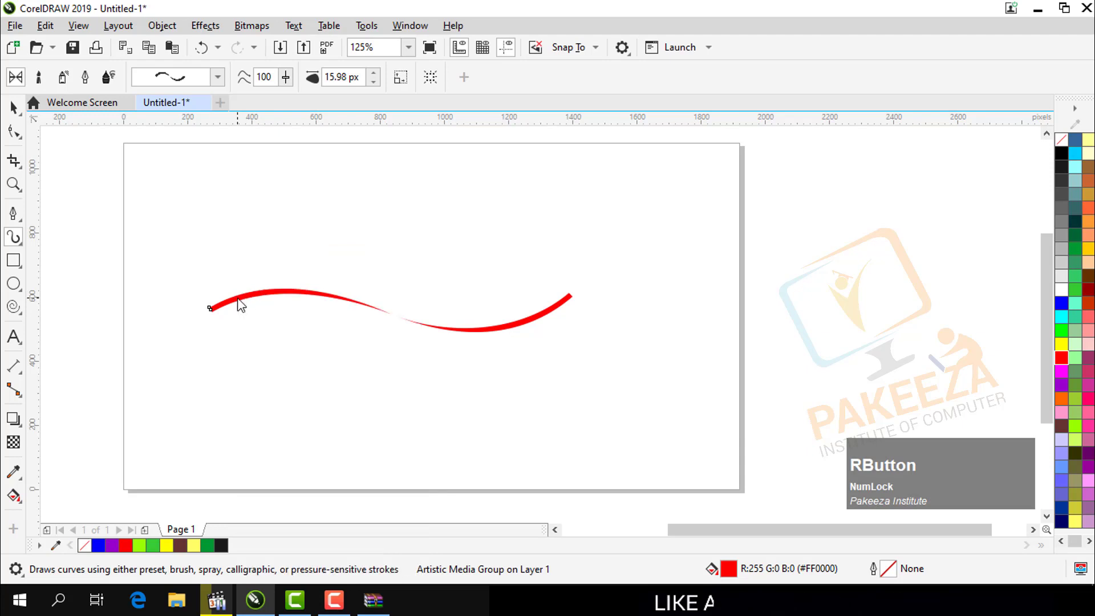
right_click(298, 294)
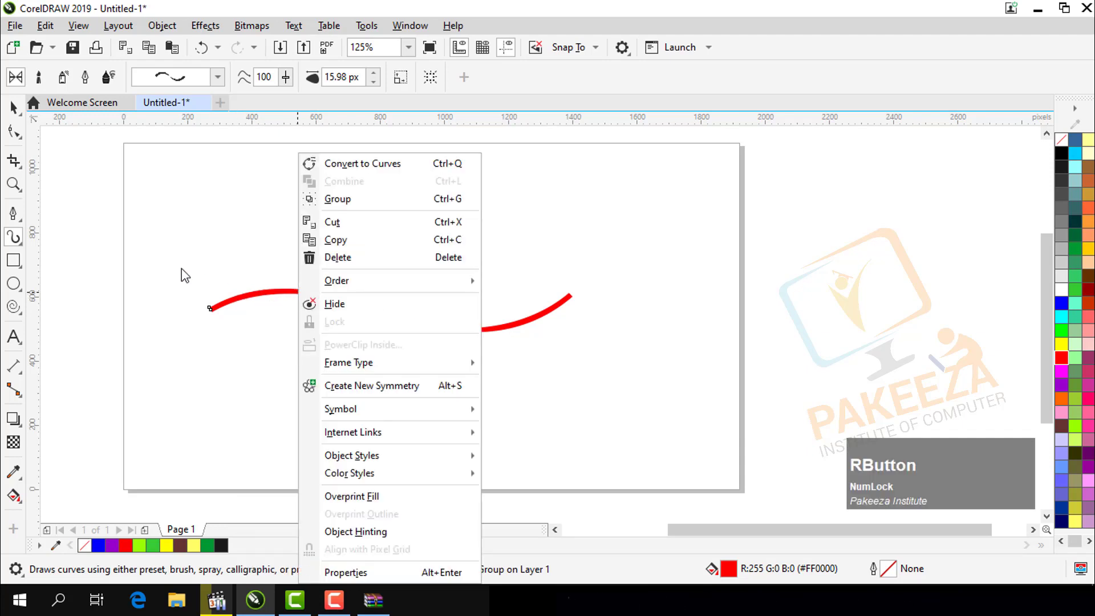
left_click(15, 236)
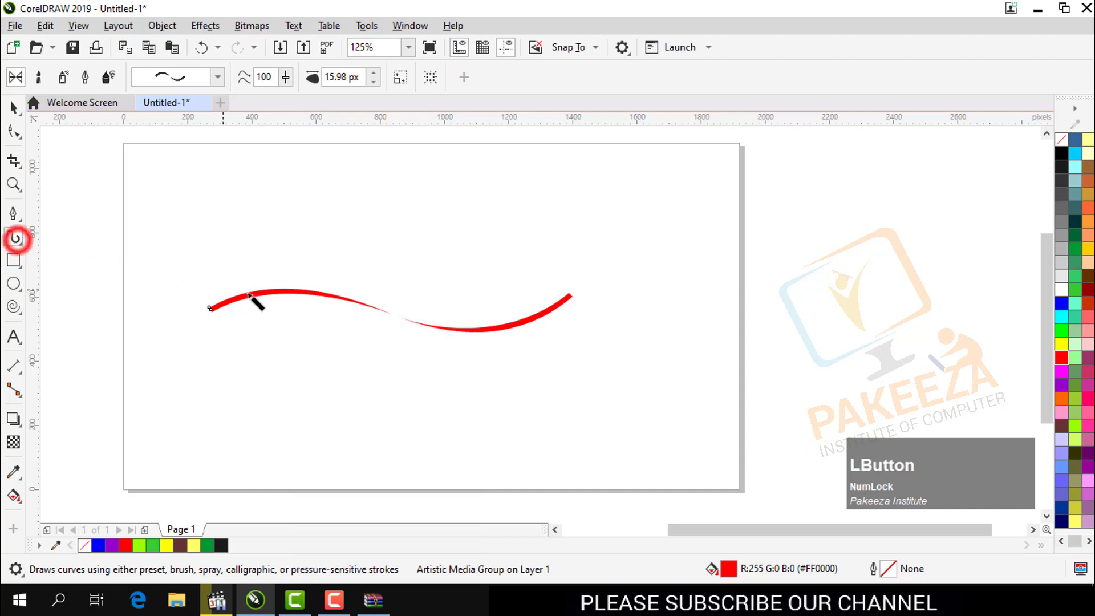
left_click(277, 293)
right_click(277, 293)
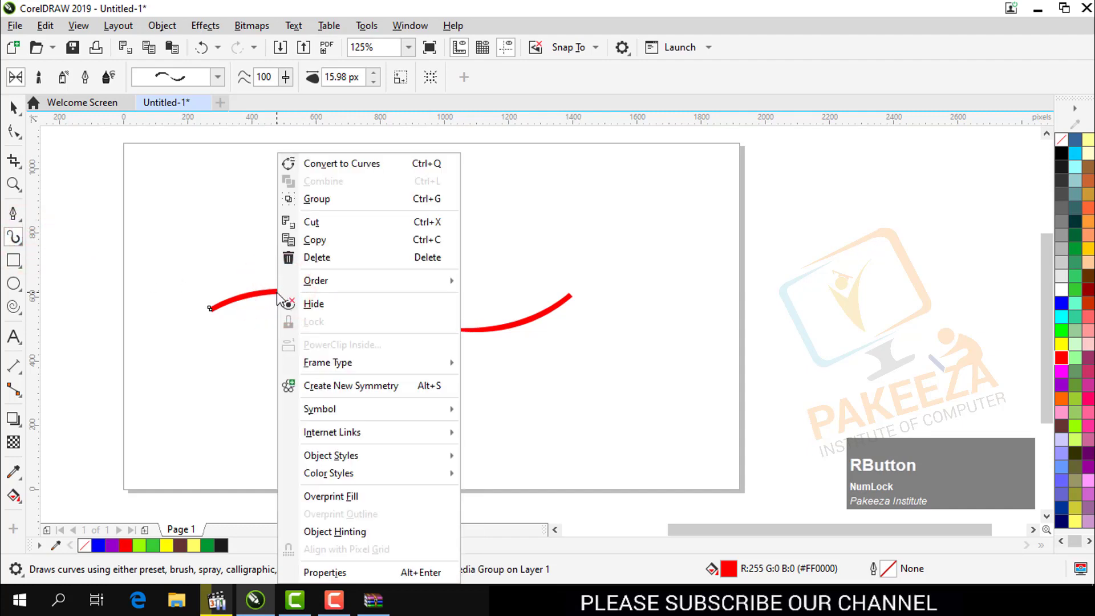
right_click(277, 293)
right_click(356, 301)
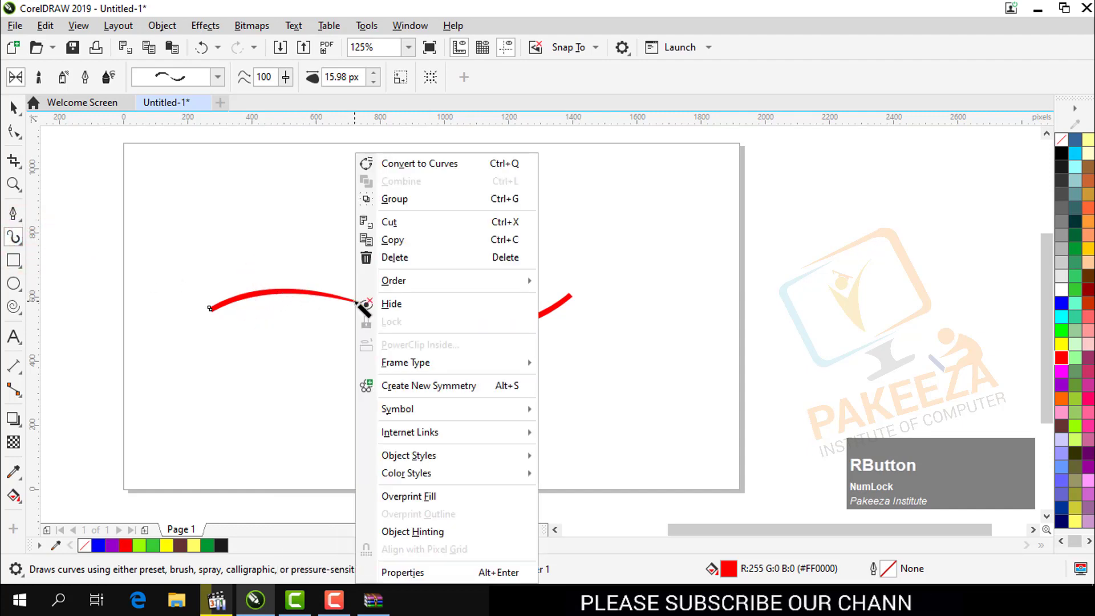
- Break the red wave's Artistic Media group apart into its stroke shape and its underlying path
right_click(279, 293)
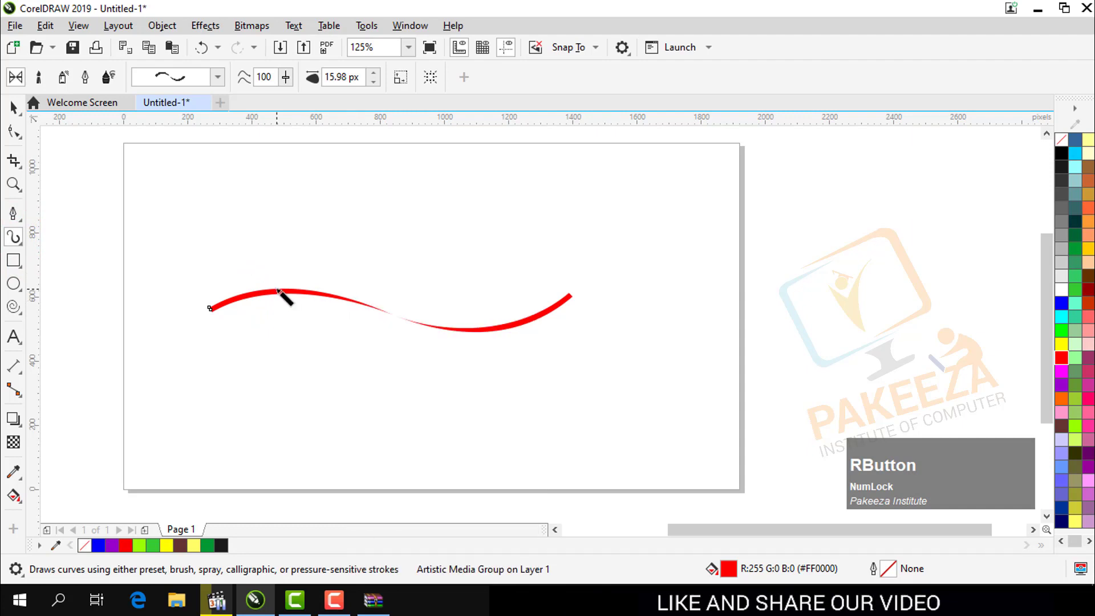
right_click(277, 291)
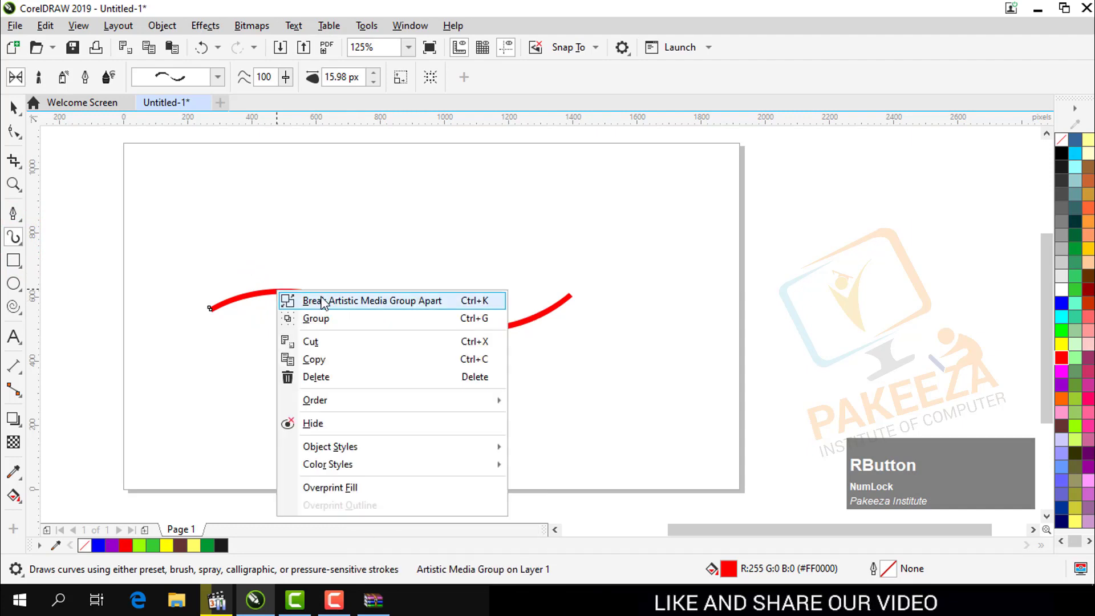
left_click(354, 300)
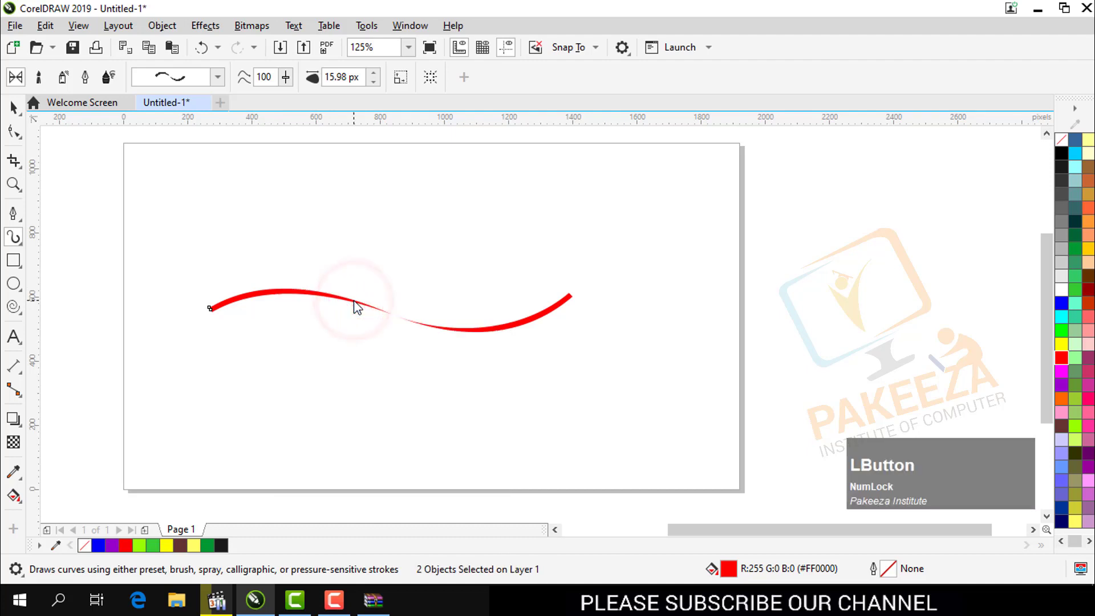
- Select only the underlying path of the red wave and rotate it clockwise about its centre to about 353.3°
left_click(12, 106)
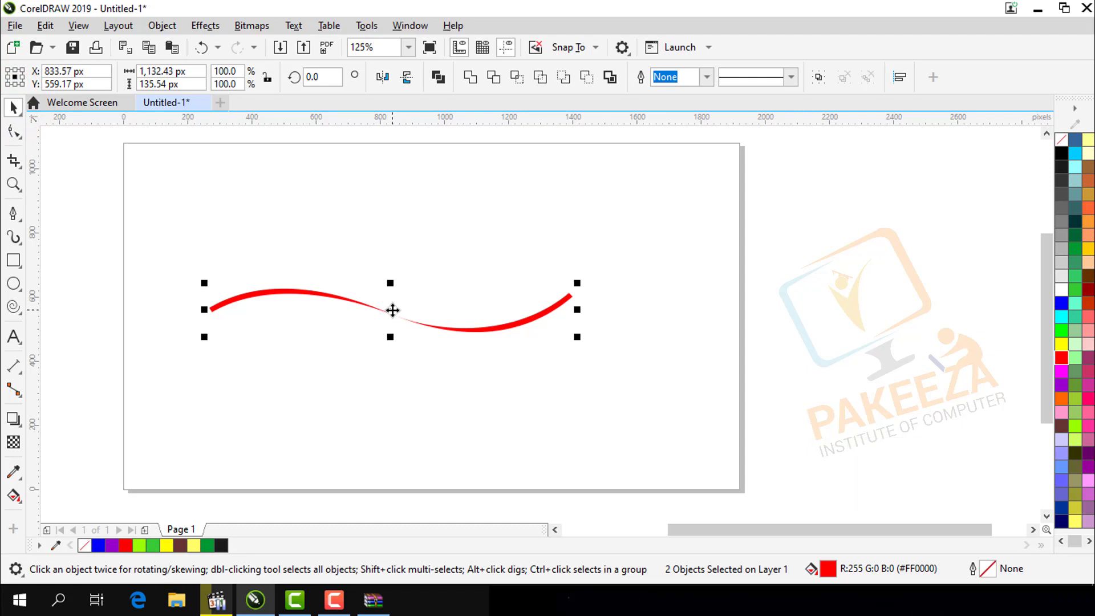
left_click(392, 309)
left_click(390, 311)
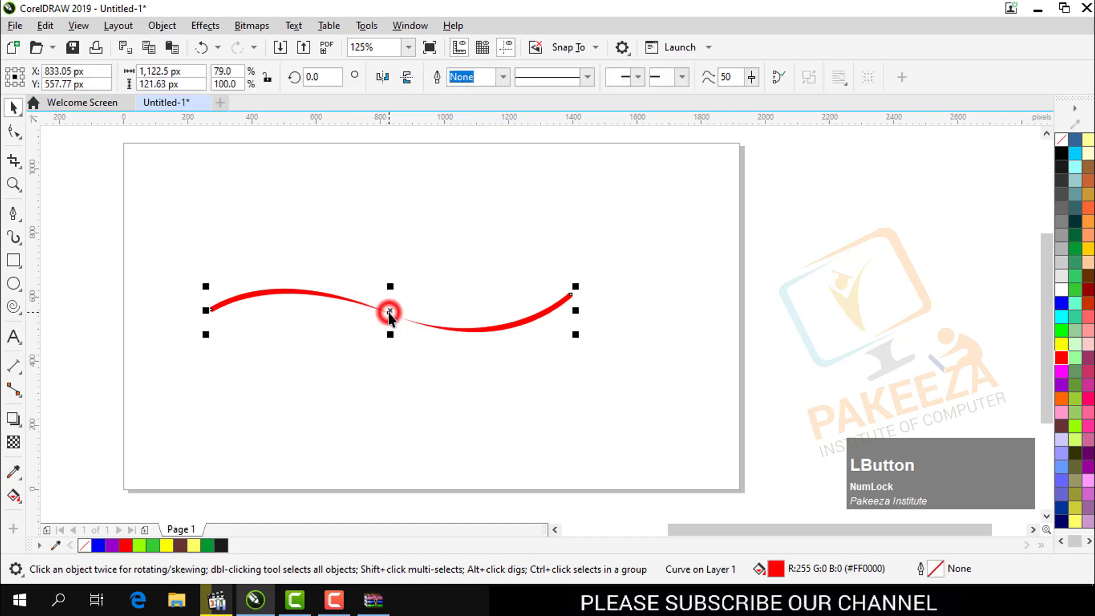
left_click(390, 310)
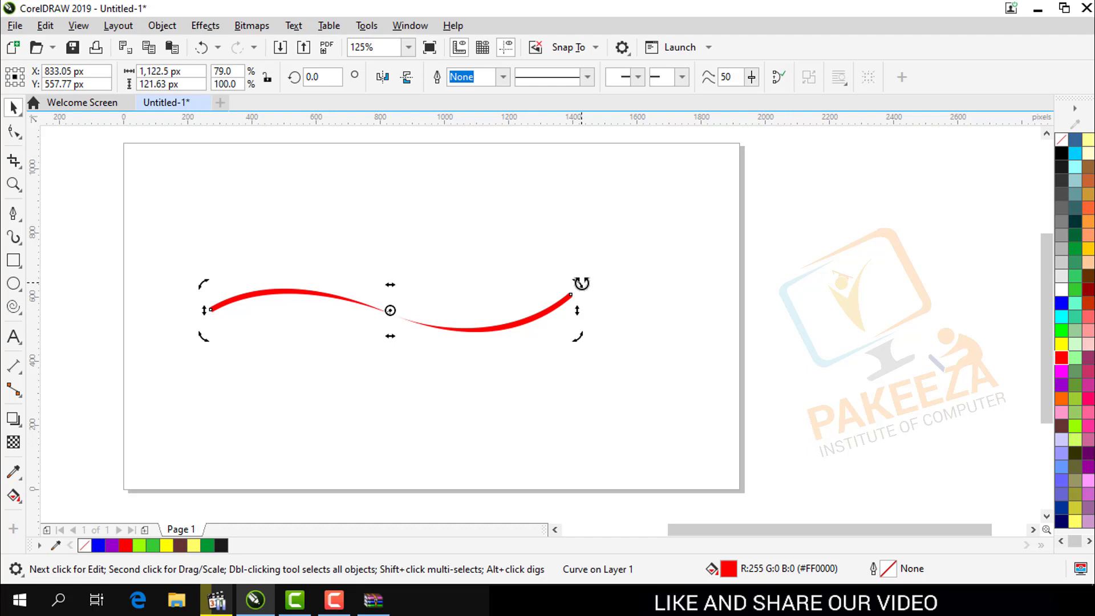
left_click_drag(581, 283, 580, 303)
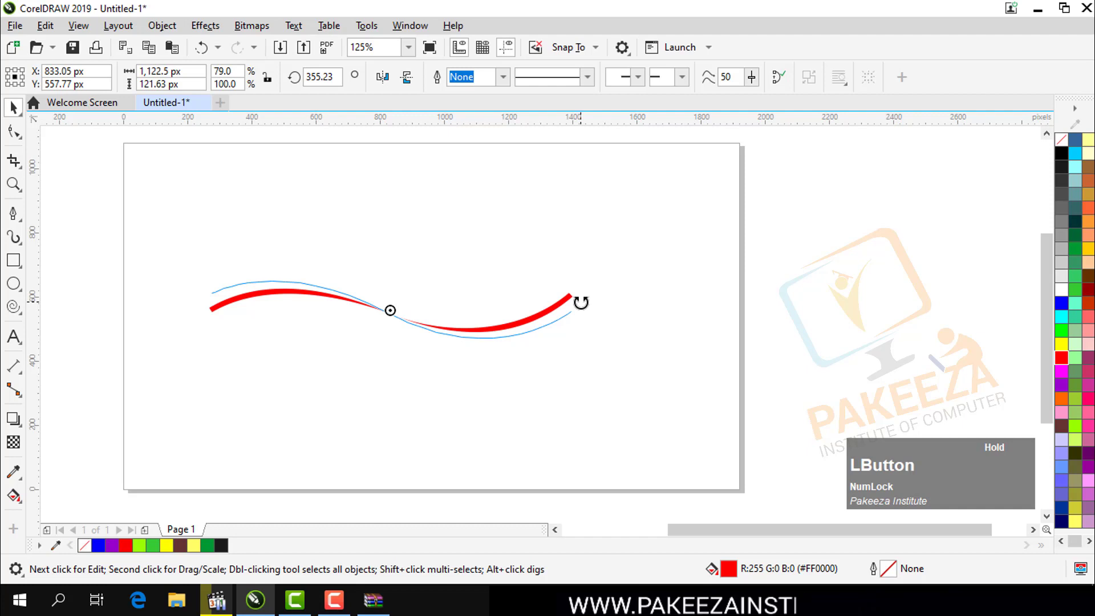
left_click_drag(581, 302, 588, 317)
right_click(587, 318)
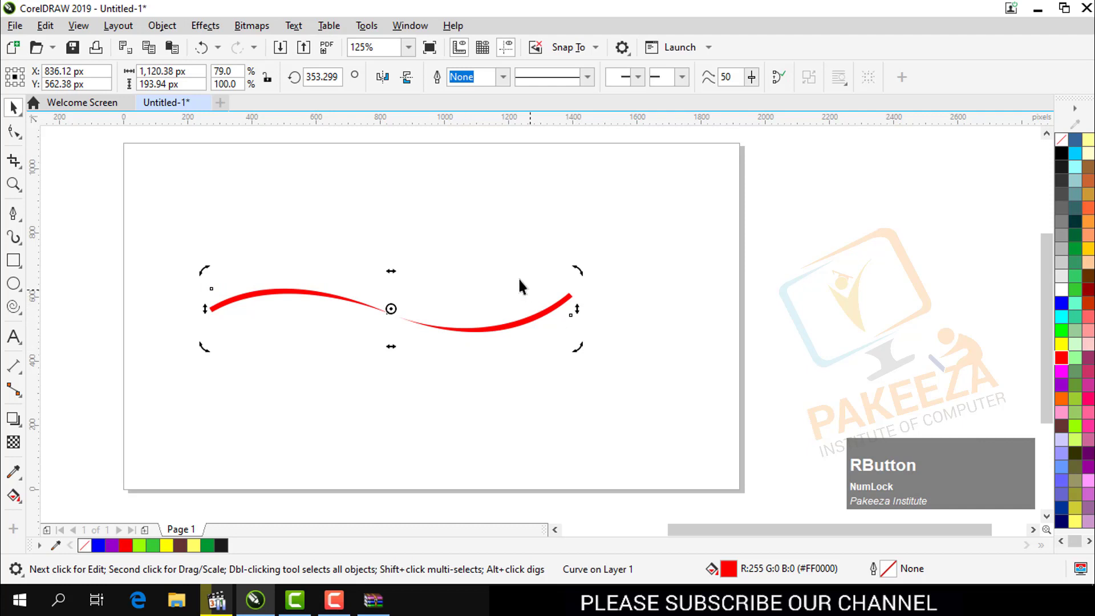
- Leave a copy of the red wave stroke, rotated clockwise about its centre to about 351.8°
left_click(459, 254)
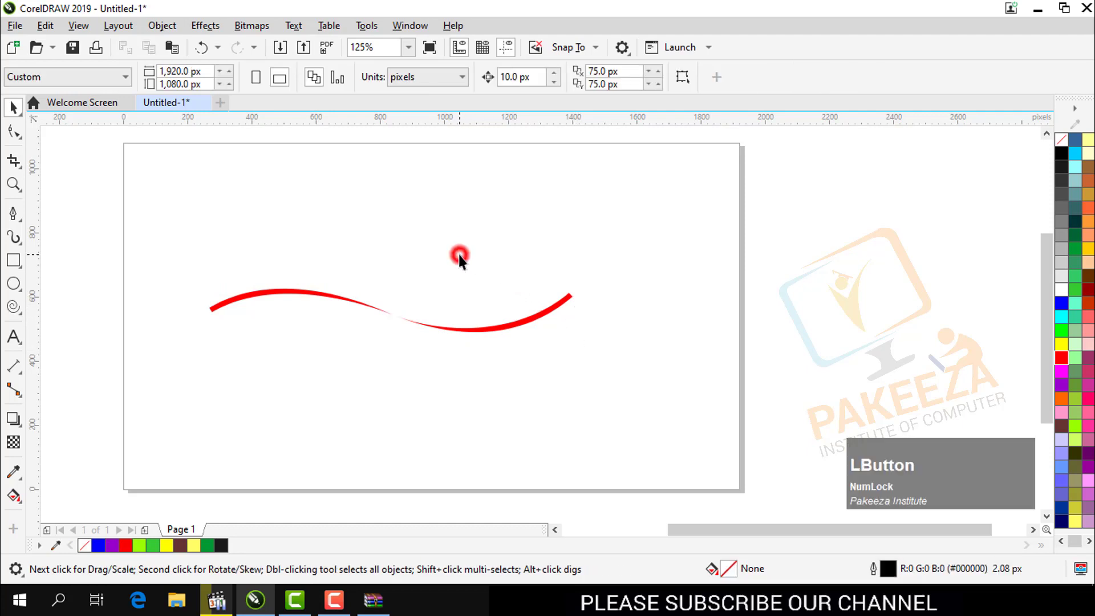
left_click(314, 293)
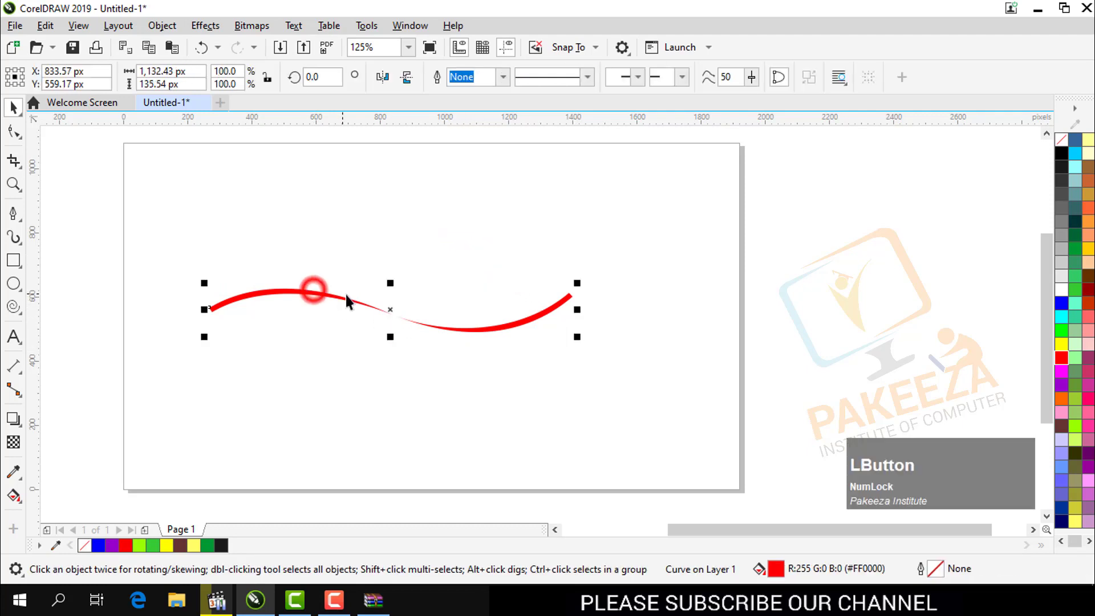
left_click(391, 310)
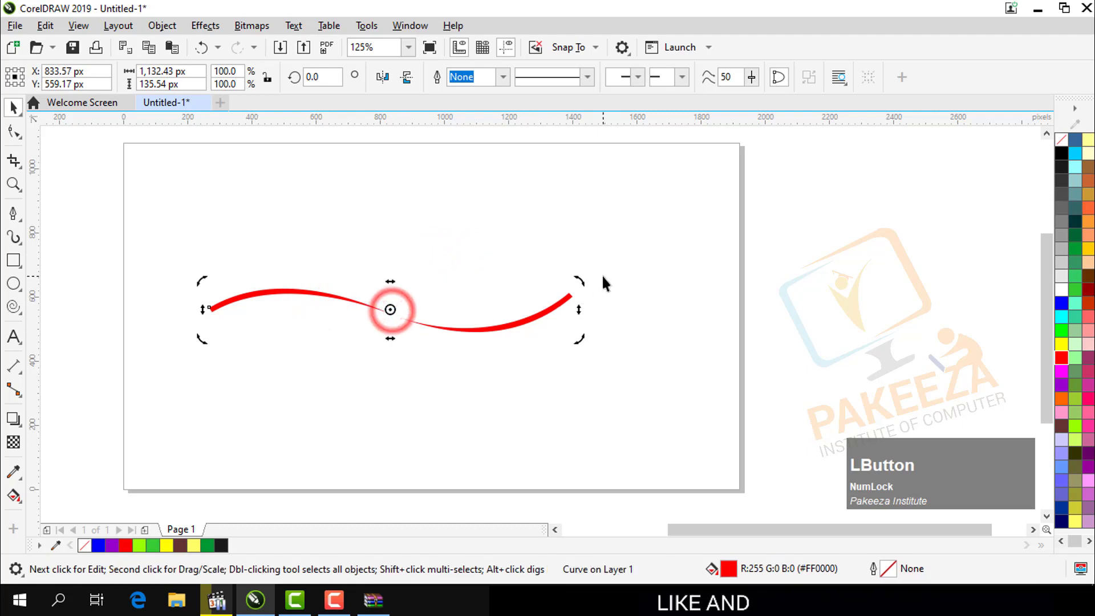
left_click_drag(577, 278, 580, 309)
right_click(579, 310)
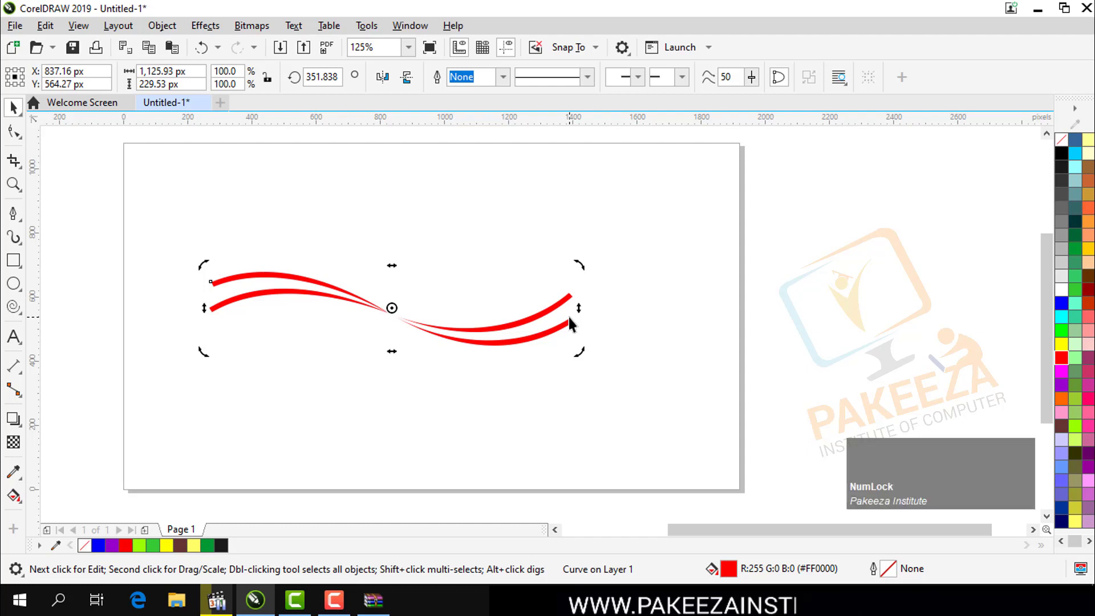
- Repeat the rotated duplication of the red wave until copies fan around the full circle and begin overlapping
key("ctrl+r")
key("ctrl+r")
key("ctrl+r")
key("ctrl+r")
key("ctrl+r")
key("ctrl+r")
key("ctrl+r")
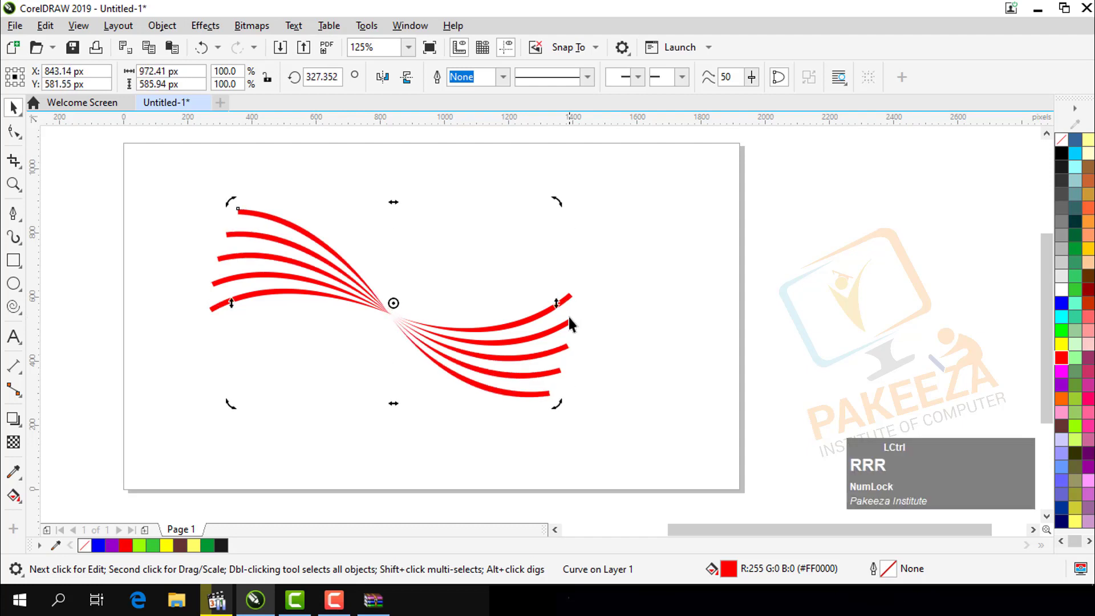
key("ctrl+r")
key("ctrl+r")
key("ctrl+r")
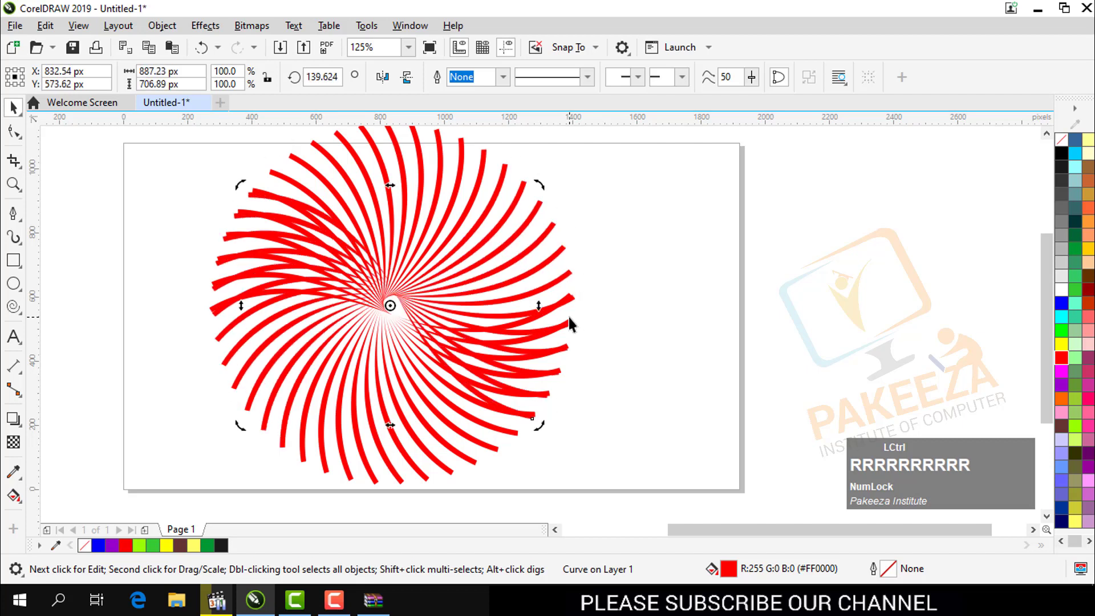
- Undo the last seven rotated copies of the red wave
key("ctrl+z")
key("ctrl+z")
key("ctrl+z")
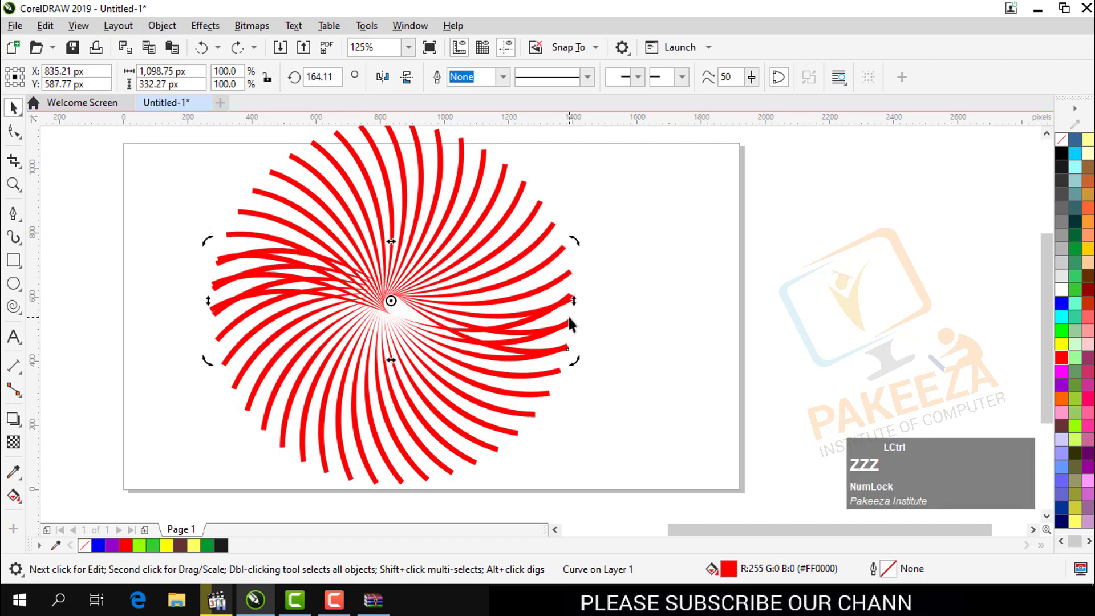
key("ctrl+z")
key("ctrl+z")
key("ctrl+z")
key("ctrl+z")
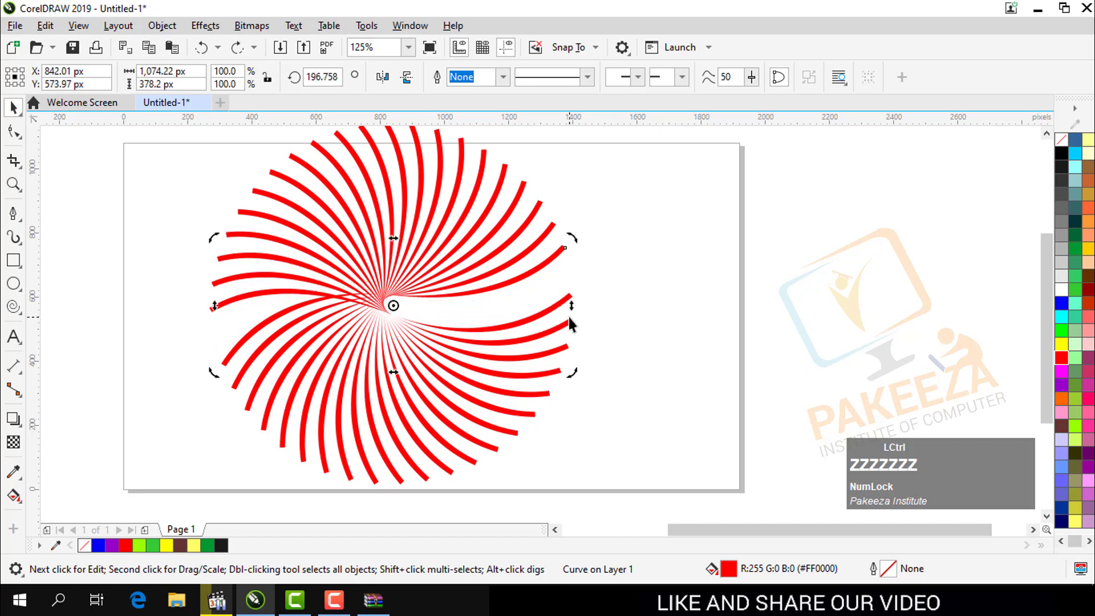
- Keep repeating the rotated red copies until a second layer overlaps the circle all the way around, then deselect the artwork
key("ctrl+r")
key("ctrl+r")
key("ctrl+r")
key("ctrl+r")
key("ctrl+r")
key("ctrl+r")
key("ctrl+r")
key("ctrl+r")
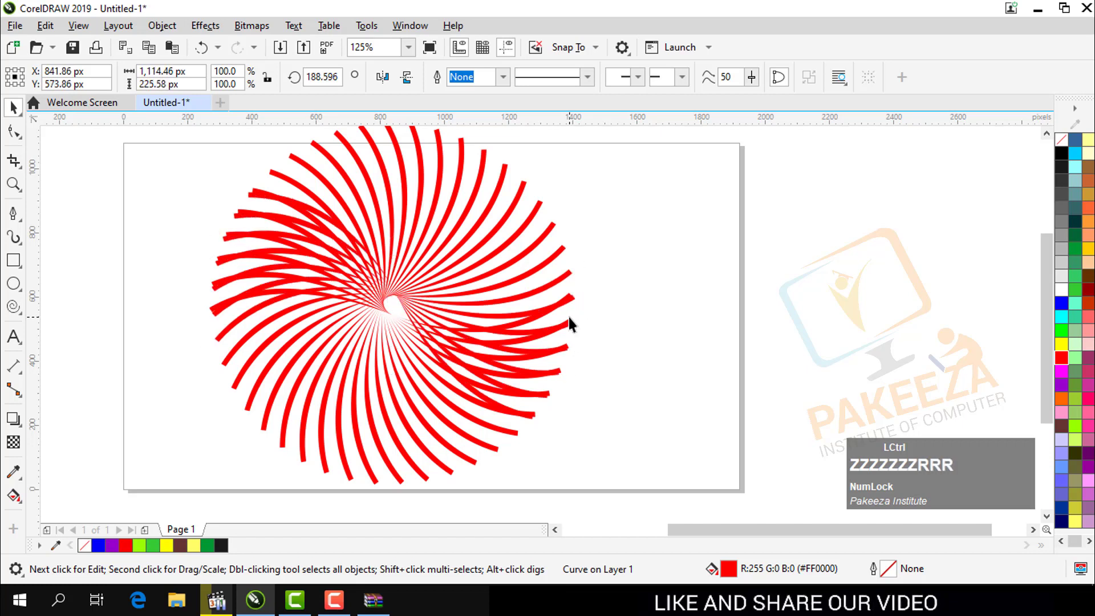
key("ctrl+r")
key("ctrl+r")
key("ctrl+r")
key("ctrl+r")
key("ctrl+r")
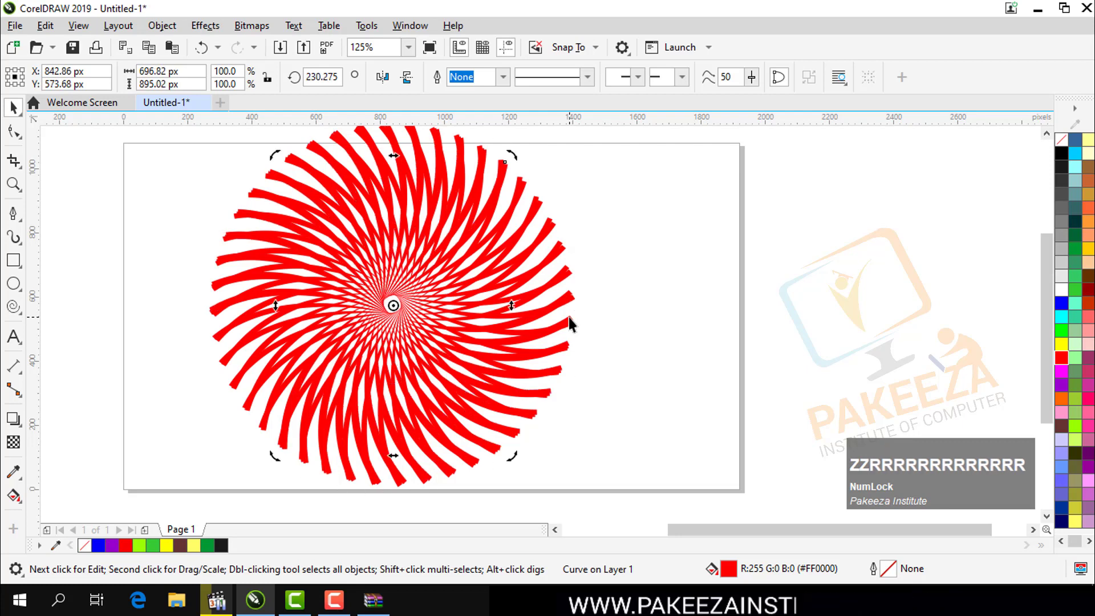
scroll(408, 279, "down", 1)
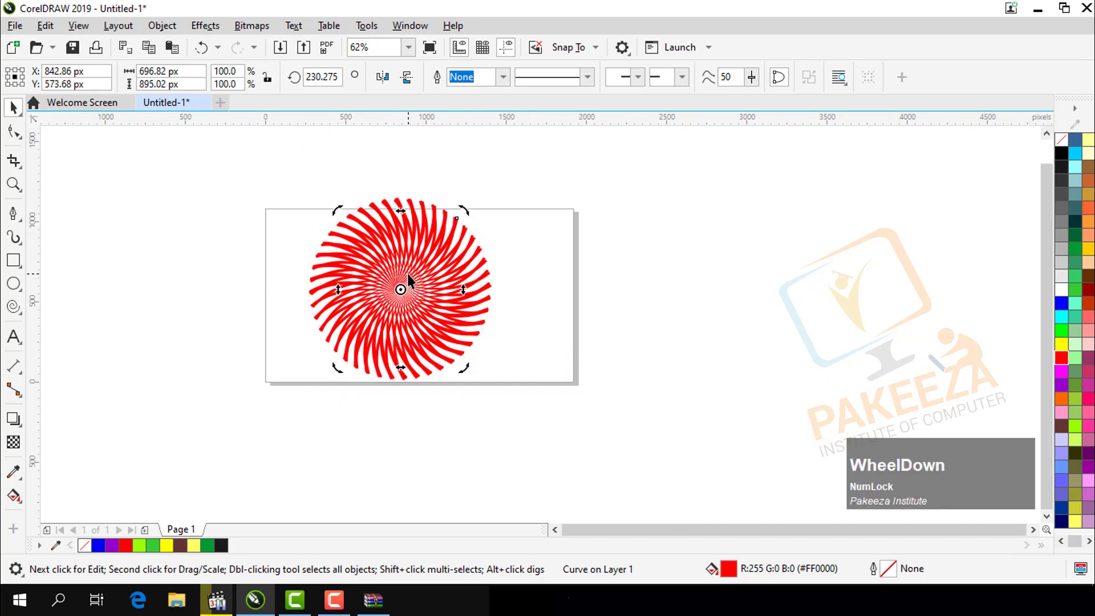
scroll(419, 258, "up", 2)
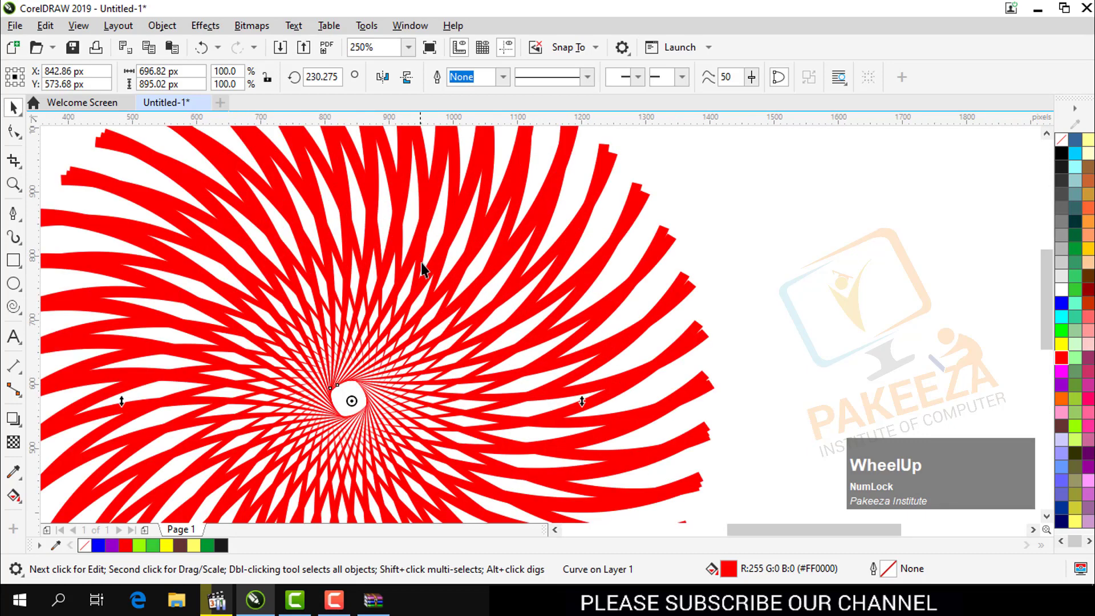
scroll(421, 262, "down", 1)
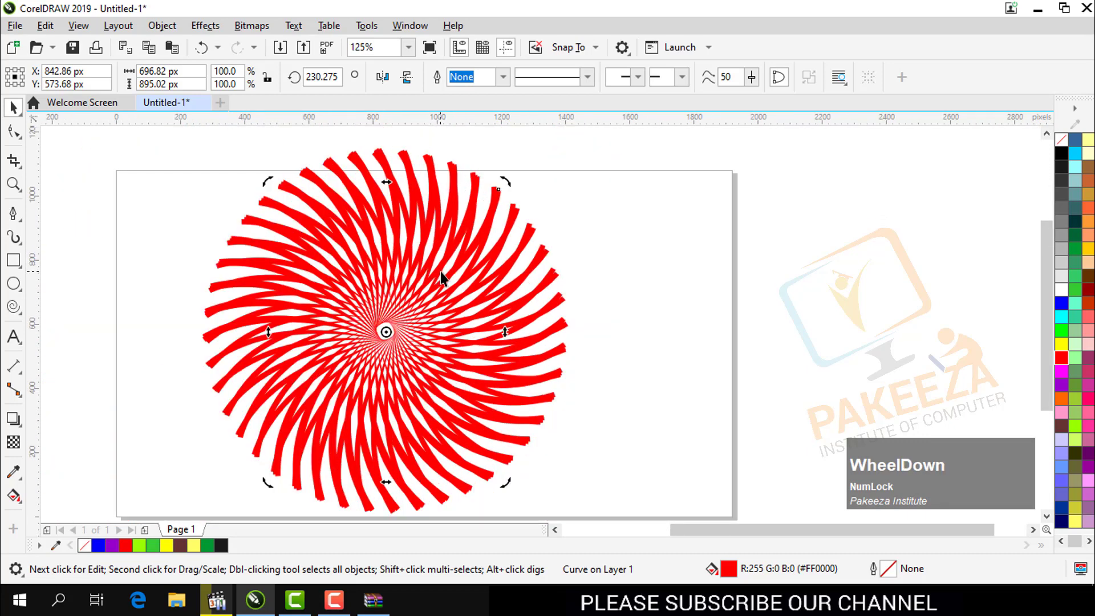
left_click(616, 153)
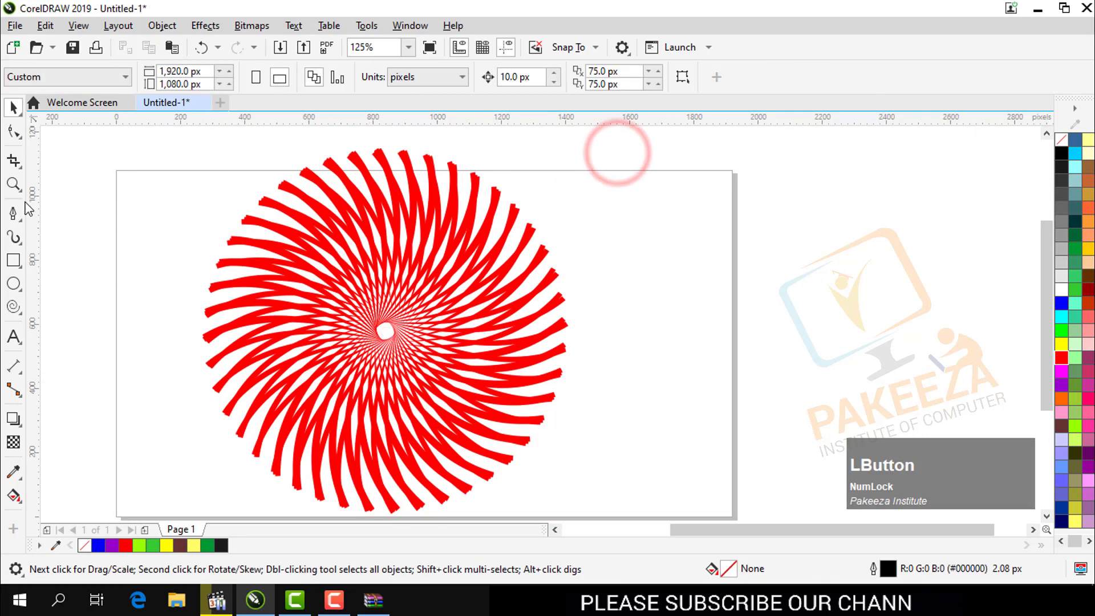
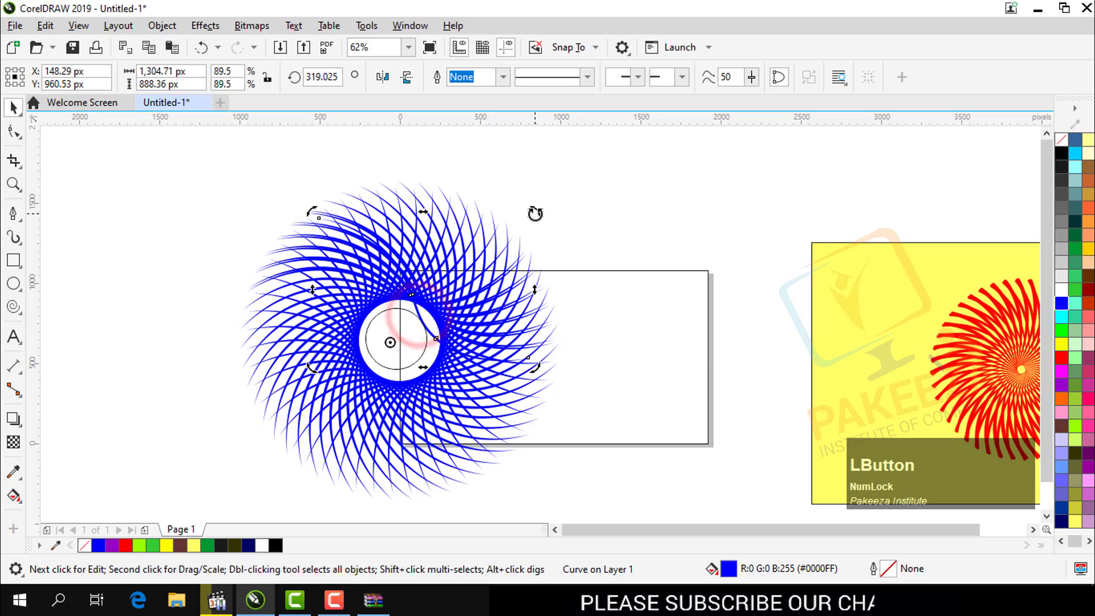
left_click_drag(535, 210, 550, 235)
left_click(550, 235)
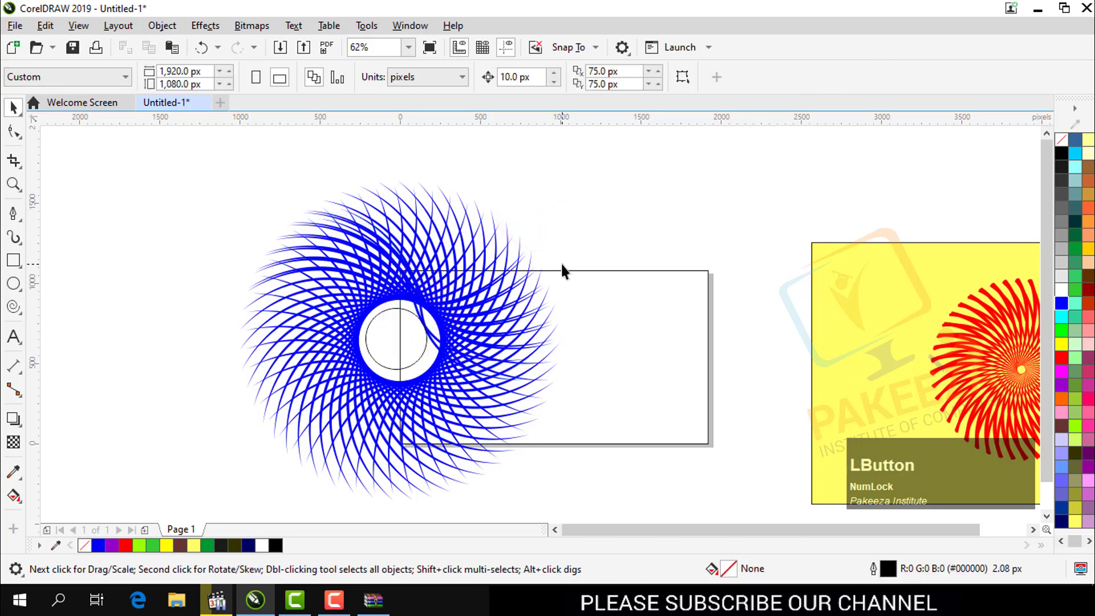
key("ctrl")
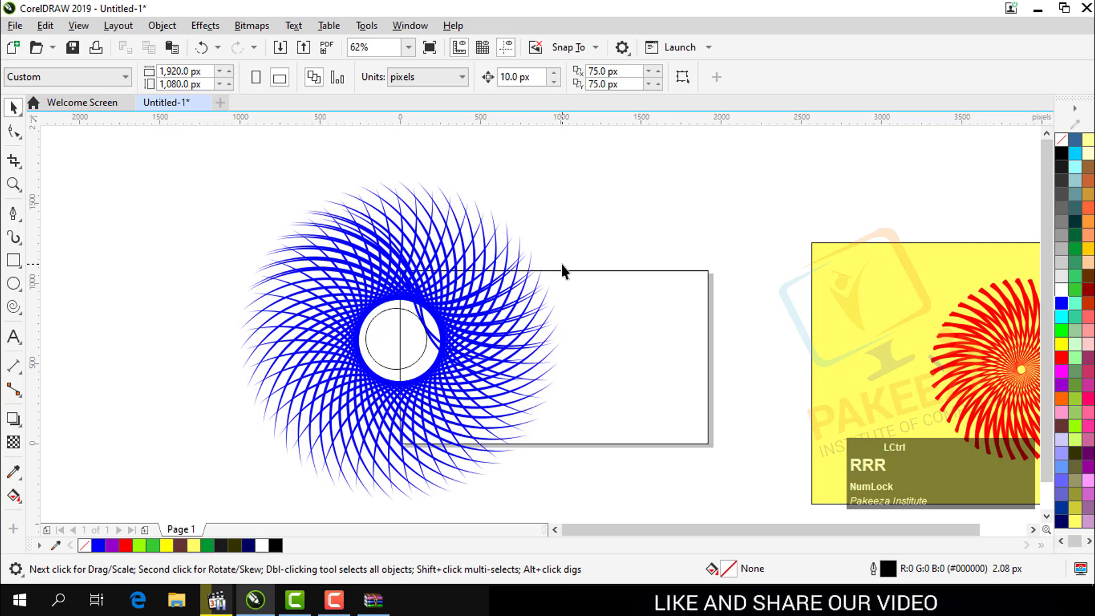
key("ctrl+z")
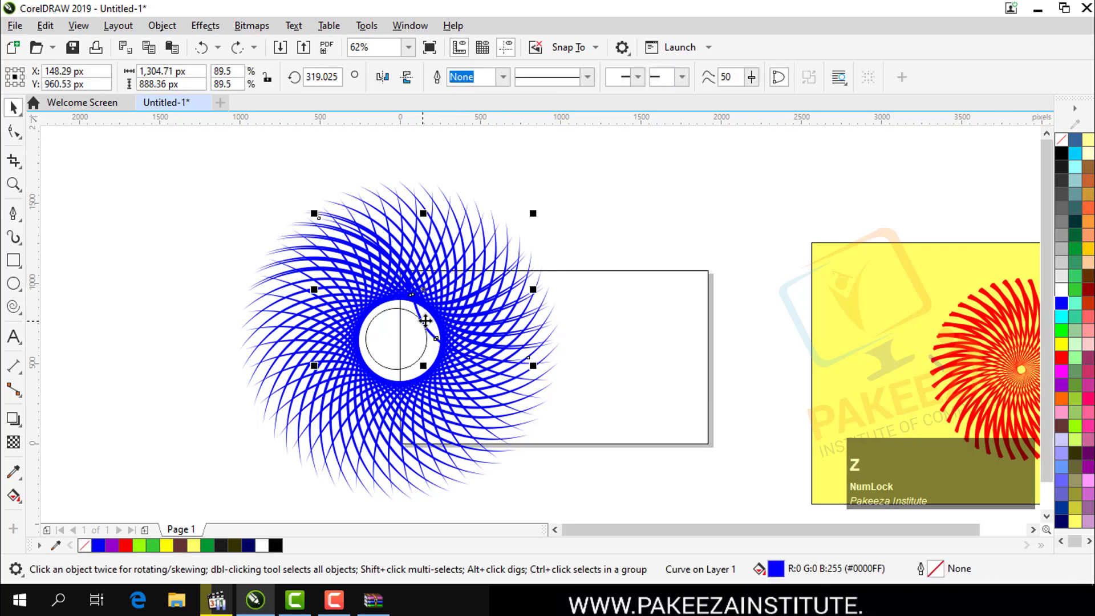
- Leave a copy of the selected blue stroke, rotated clockwise about the inner circle's centre to about 309.8°
left_click(418, 304)
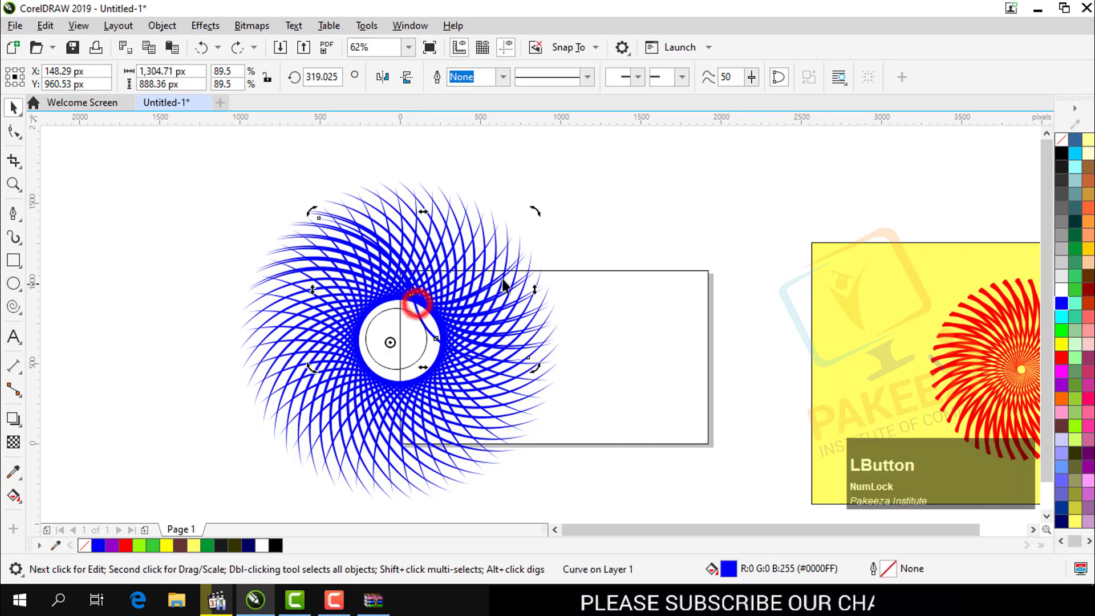
left_click_drag(543, 212, 549, 242)
right_click(549, 242)
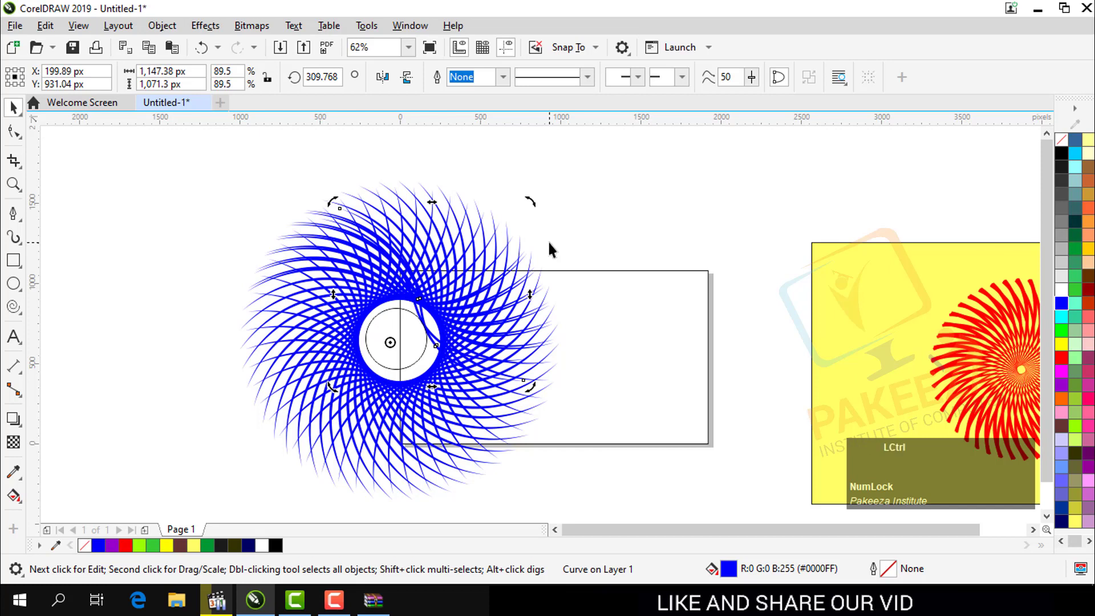
- Repeat the rotated blue stroke copy around the inner circle to overlay another layer of strokes on the ornament
key("ctrl+r")
key("ctrl+r")
key("ctrl+r")
key("ctrl+r")
key("ctrl+r")
key("ctrl+r")
key("ctrl+r")
key("ctrl+r")
key("ctrl+r")
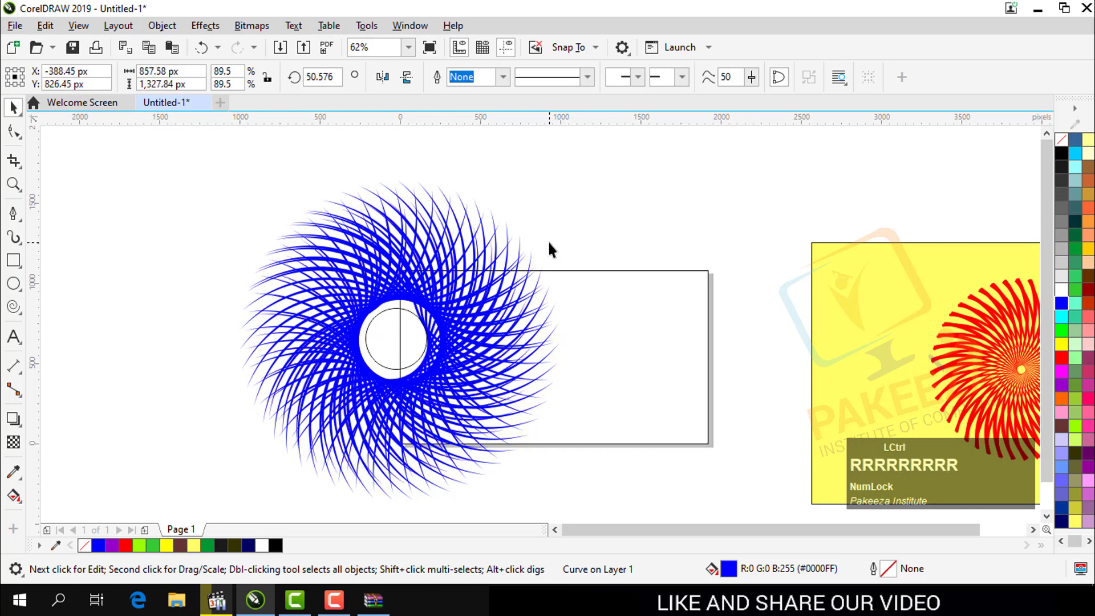
key("ctrl+r")
key("ctrl+r")
key("ctrl+r")
key("ctrl+r")
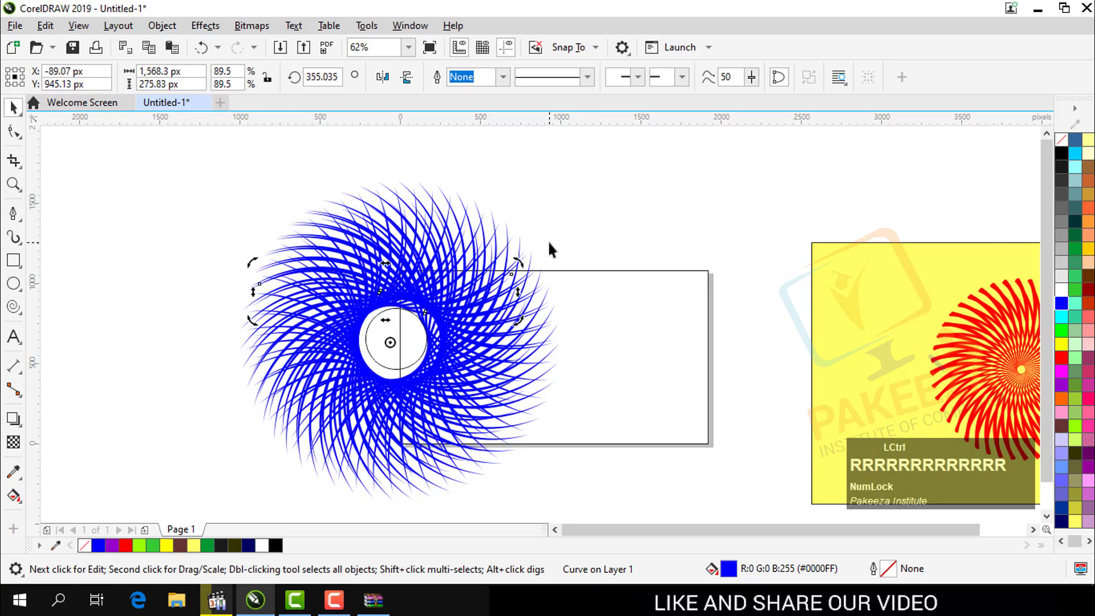
key("ctrl+r")
key("ctrl+r")
key("ctrl+r")
key("ctrl+r")
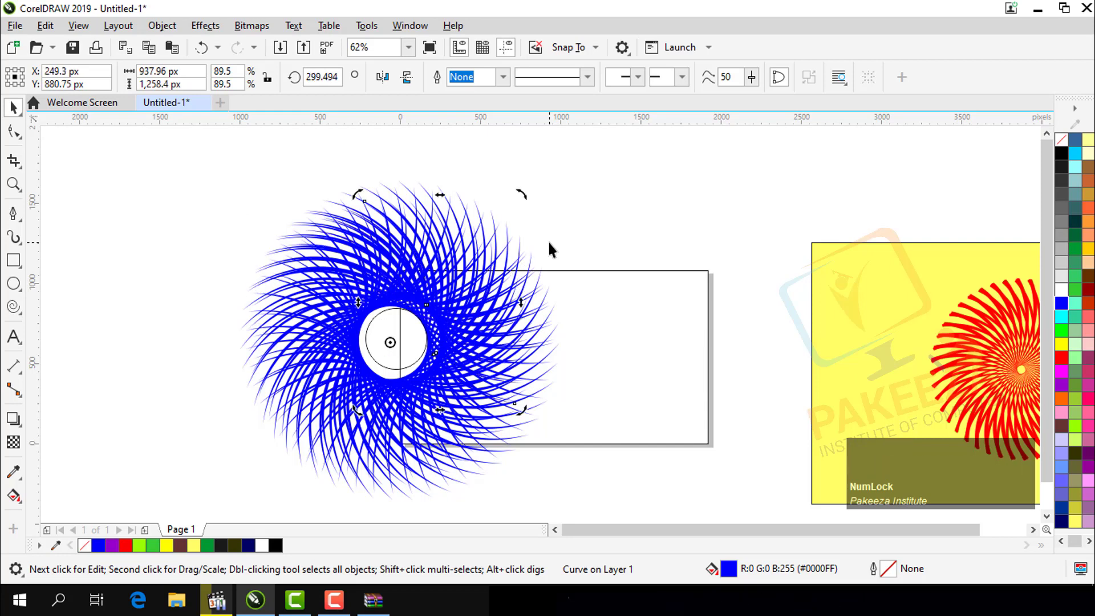
- Select the whole blue ornament with its inner circle and move it off the page, beyond the yellow rectangle
scroll(426, 313, "down", 1)
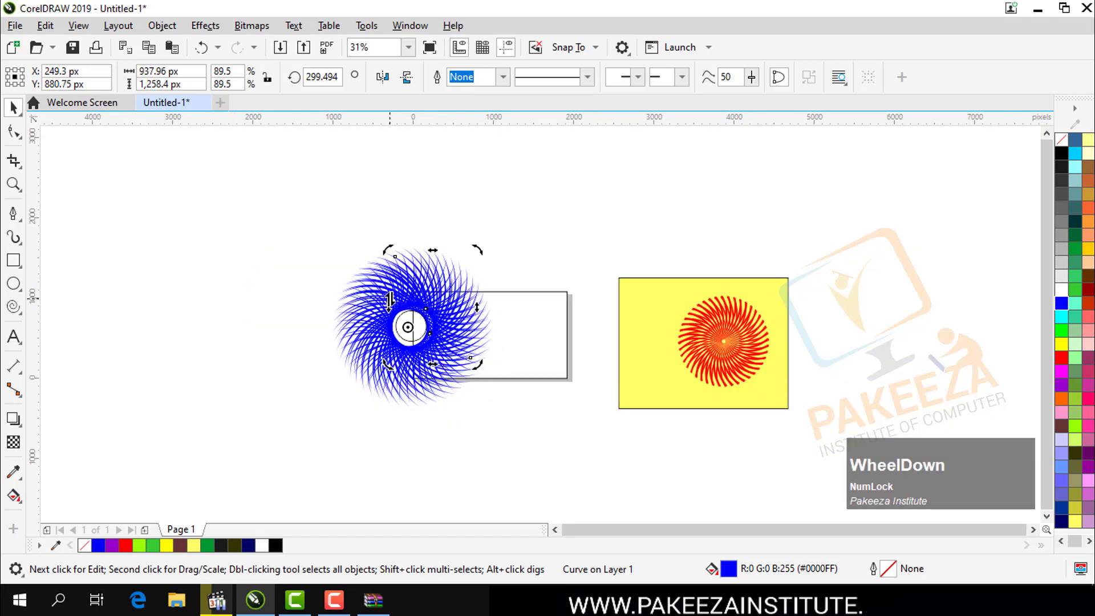
left_click_drag(297, 224, 477, 409)
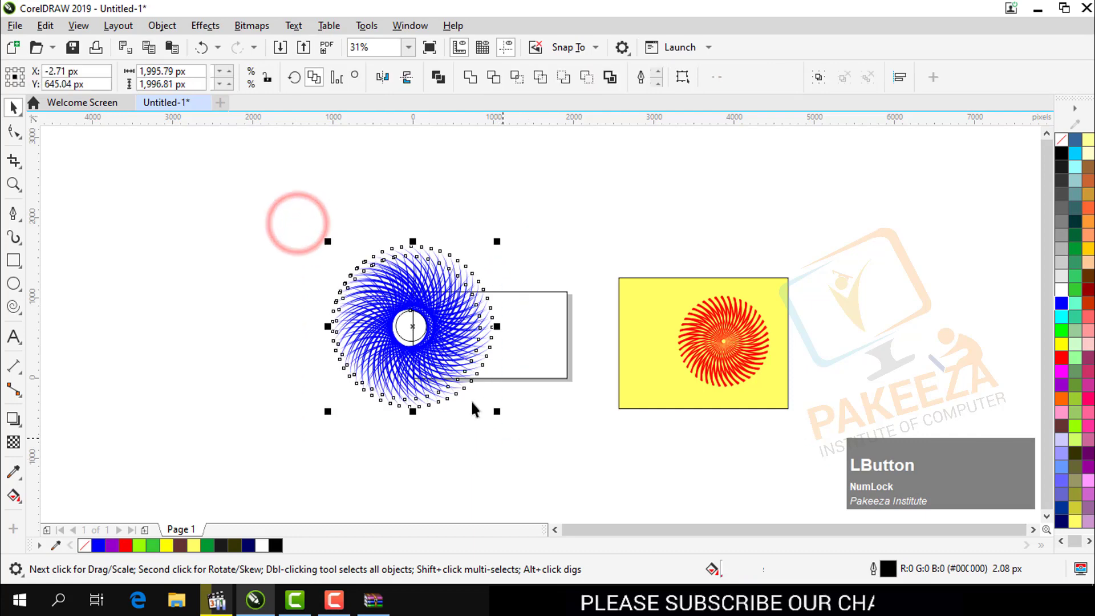
left_click_drag(426, 324, 879, 296)
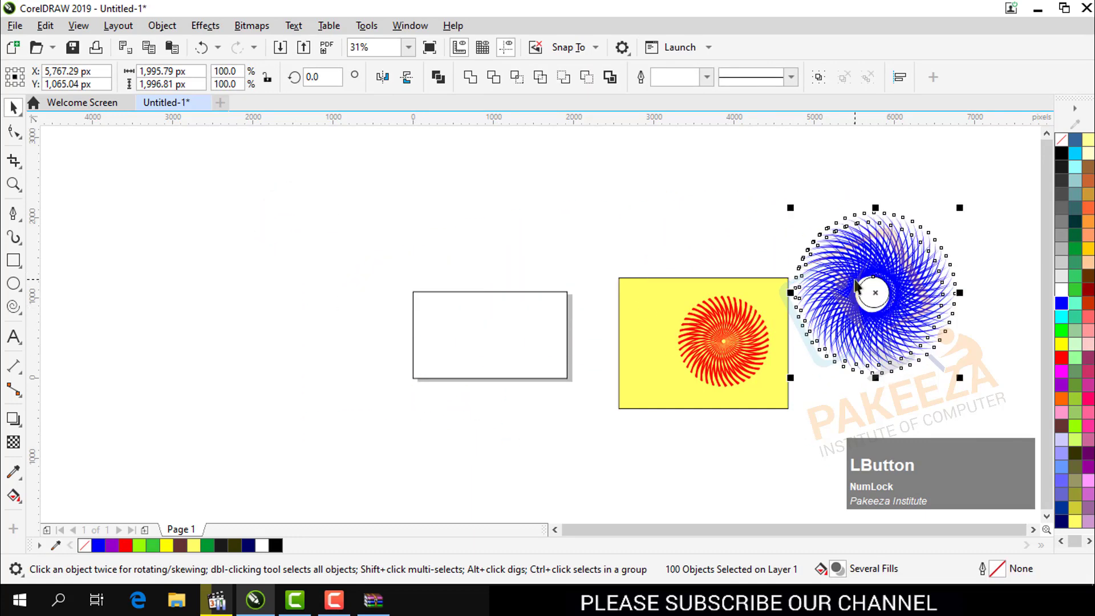
left_click(750, 228)
- Delete the thin outlined 380 px circle inside the blue ornament's hollow centre
scroll(818, 274, "up", 2)
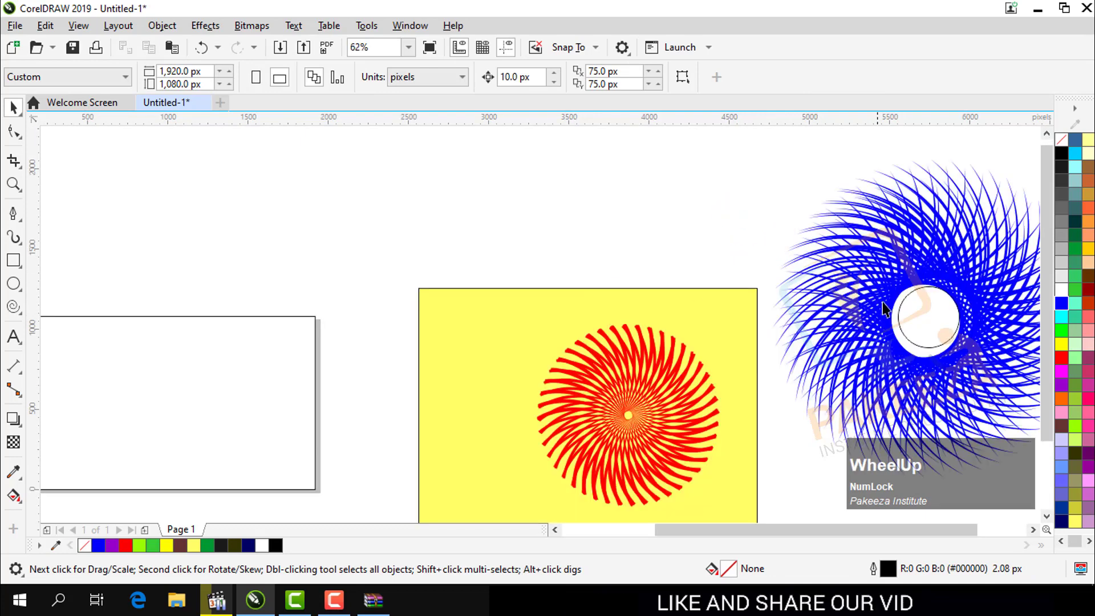
left_click(902, 330)
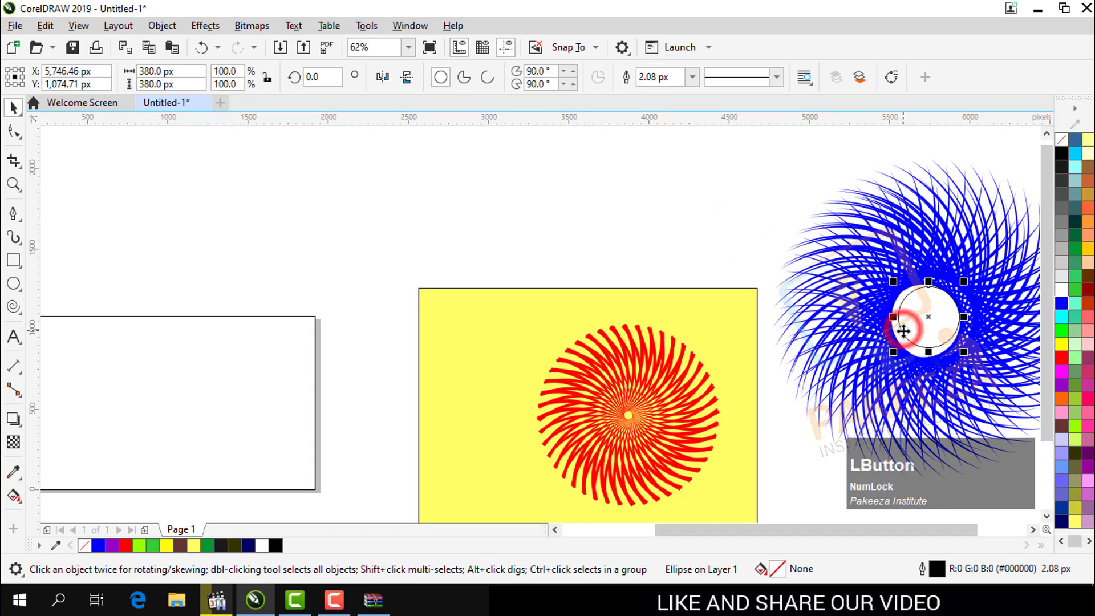
key("Delete")
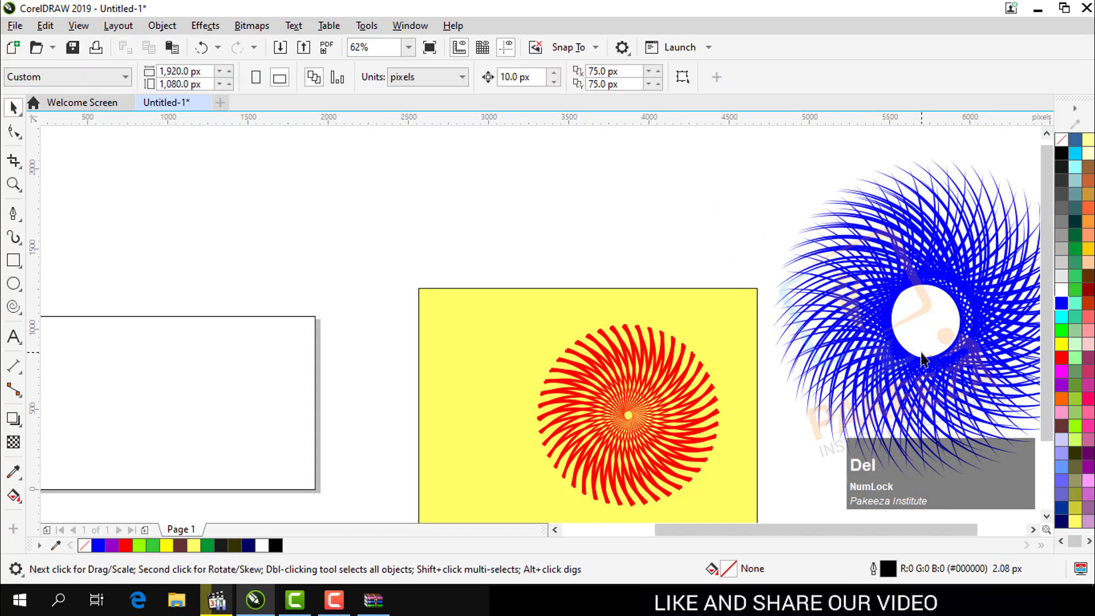
- Fill the group of strokes on the blue ornament's right half and one lower stroke with red
scroll(915, 296, "down", 2)
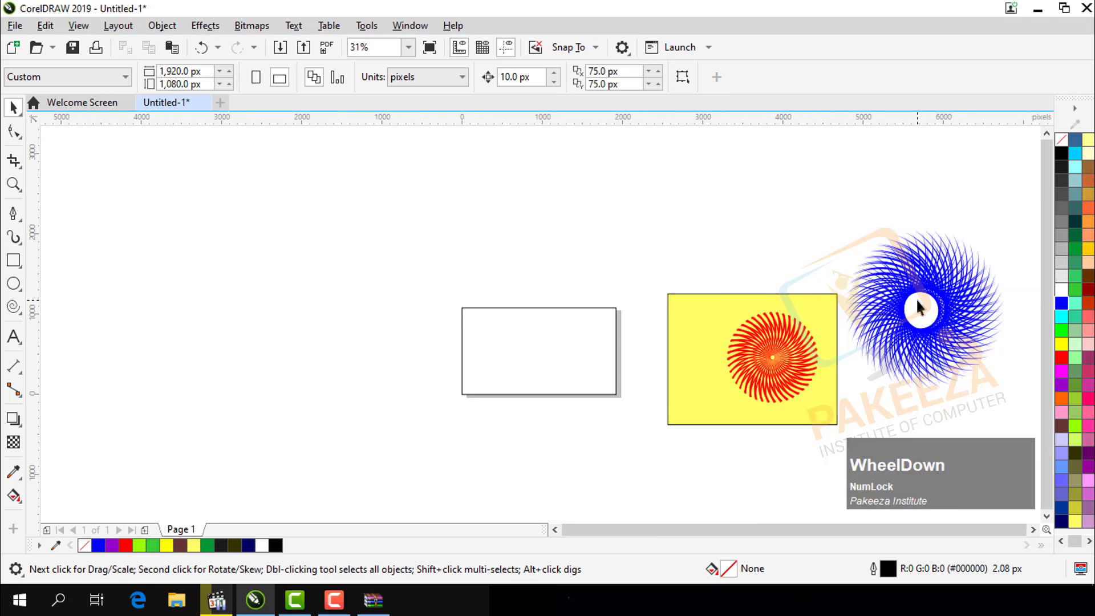
left_click_drag(929, 226, 1018, 386)
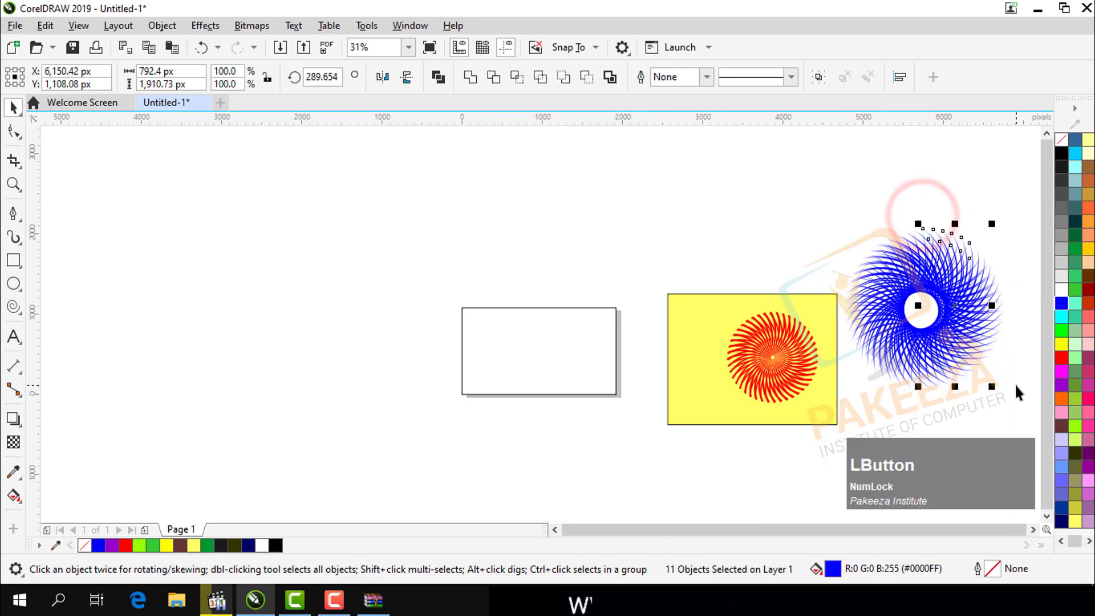
left_click(1062, 357)
left_click(978, 410)
left_click_drag(1009, 328, 820, 356)
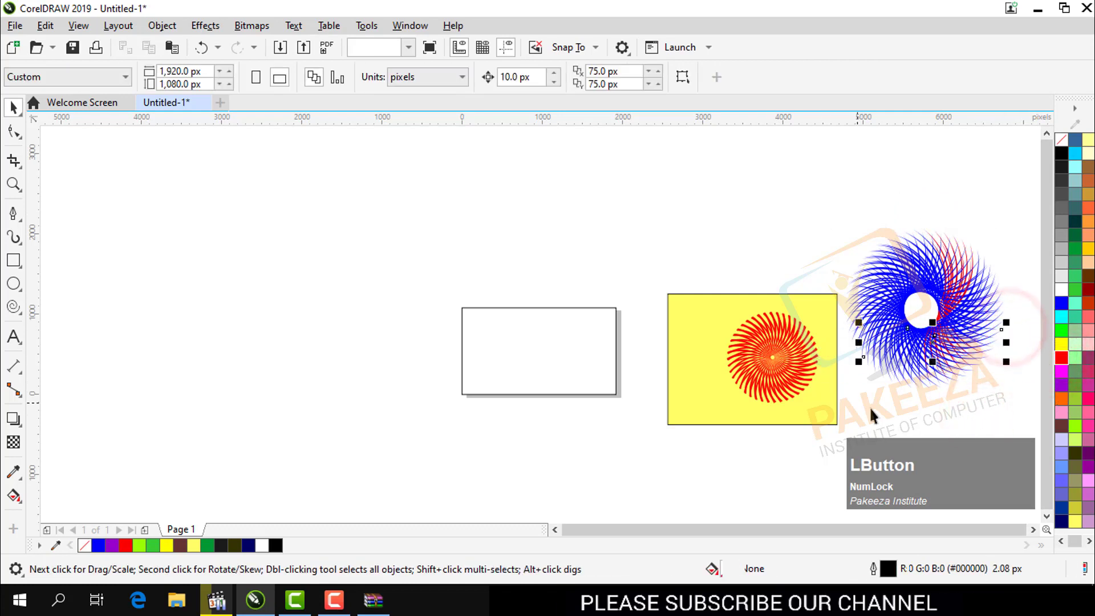
left_click(1061, 357)
left_click(941, 403)
- Try a light yellow-green fill (R 204, G 255, B 102) on the ornament's lower-left group of strokes and undo it
left_click_drag(850, 244, 1007, 423)
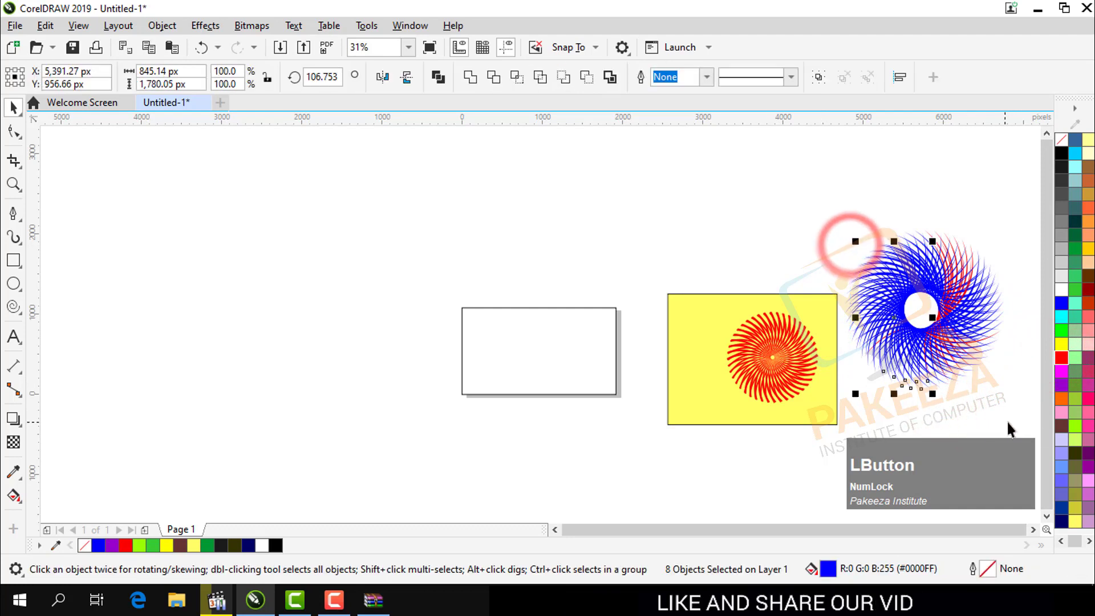
left_click(1075, 439)
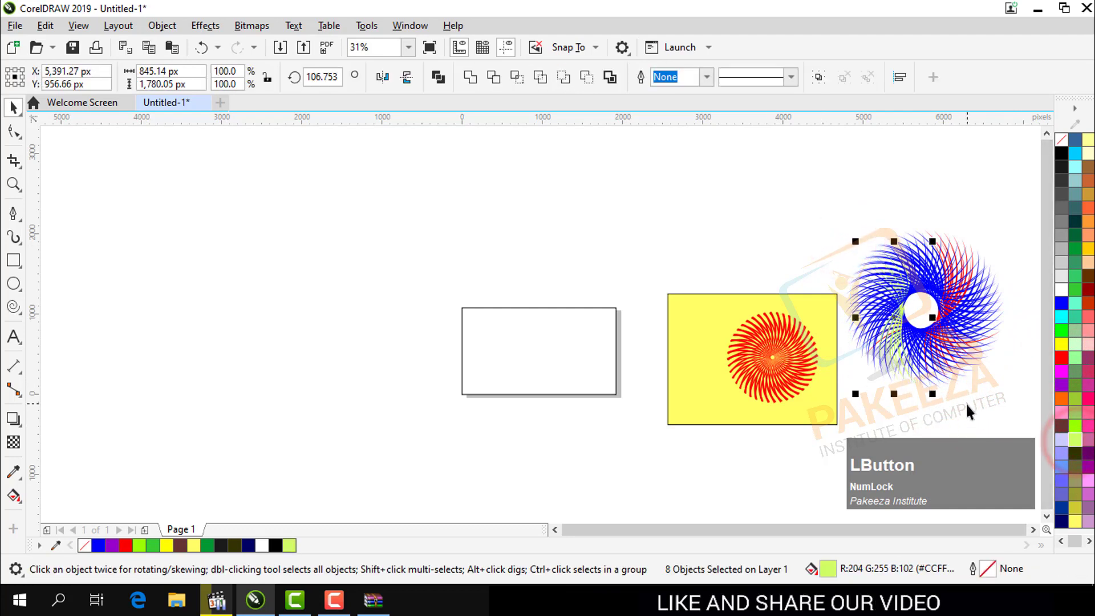
key("ctrl+z")
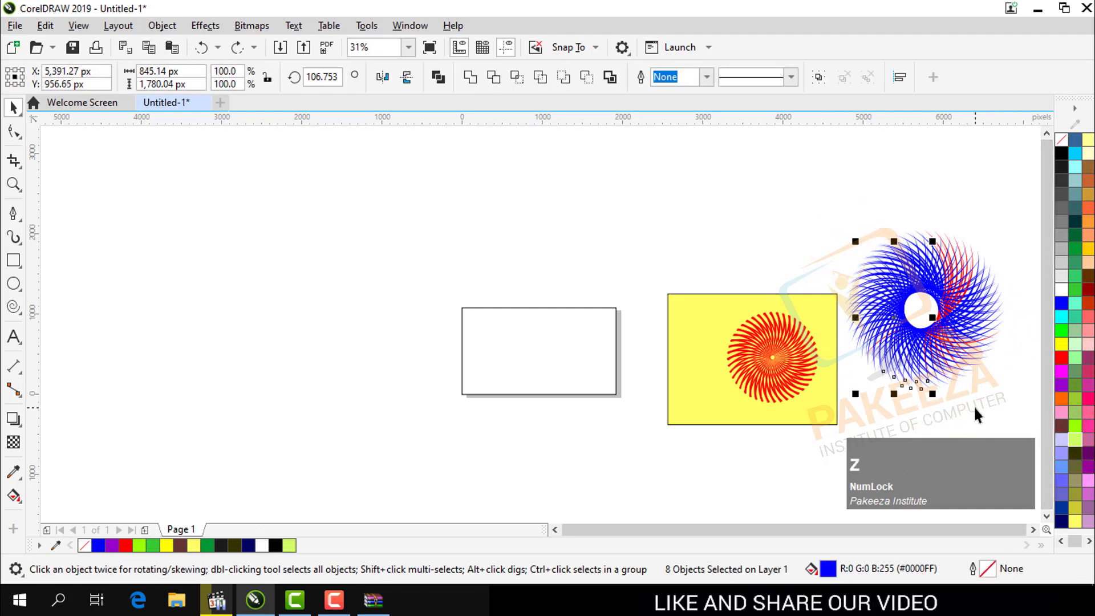
- Select the entire blue and red spiral ornament and fill all its strokes with black
left_click(994, 404)
left_click_drag(809, 206, 821, 218)
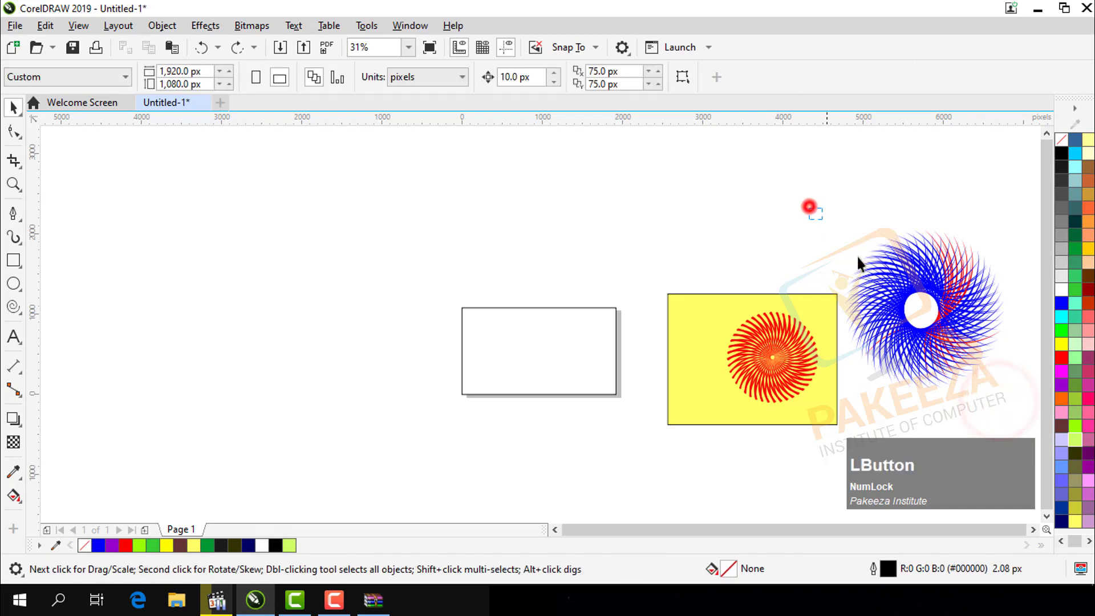
left_click_drag(859, 261, 1024, 402)
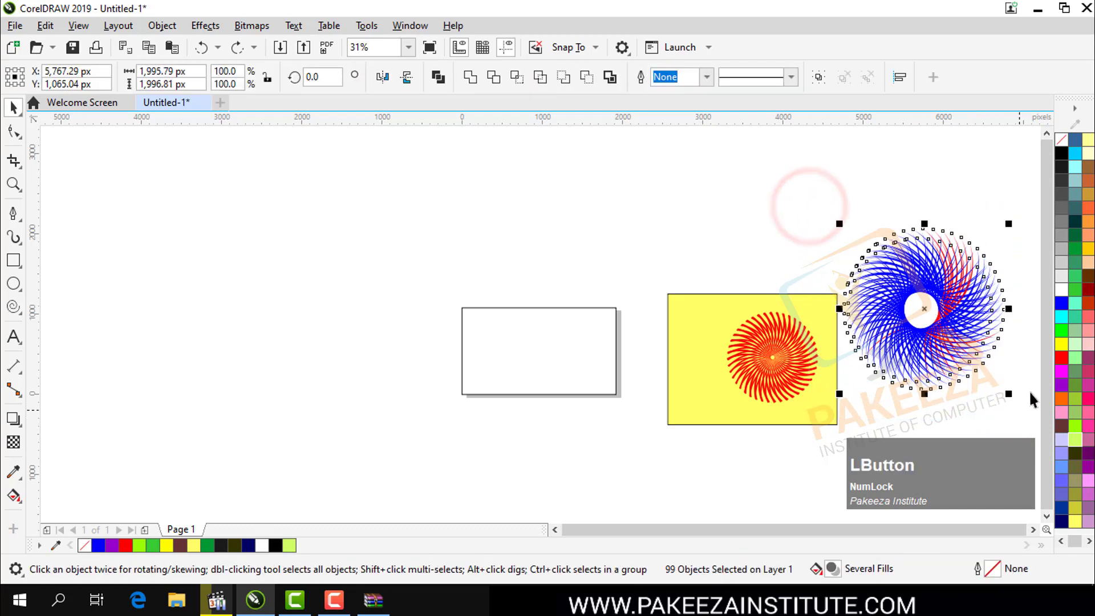
left_click(1063, 153)
left_click(848, 176)
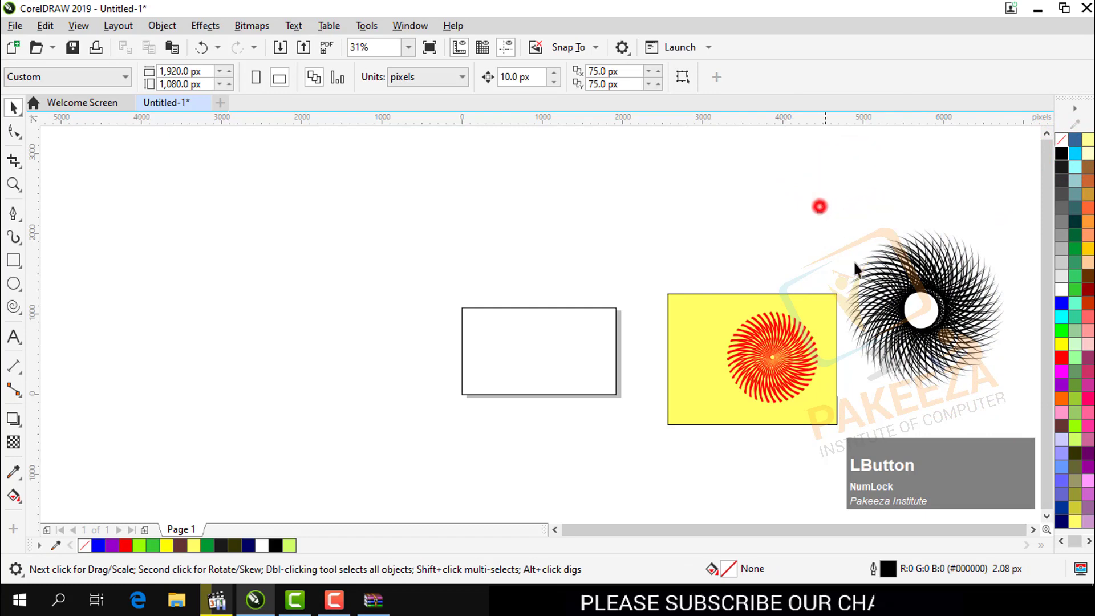
- Select all strokes of the black spiral ornament and move it just above the page rectangle
left_click_drag(819, 206, 1000, 406)
left_click(998, 406)
left_click(944, 321)
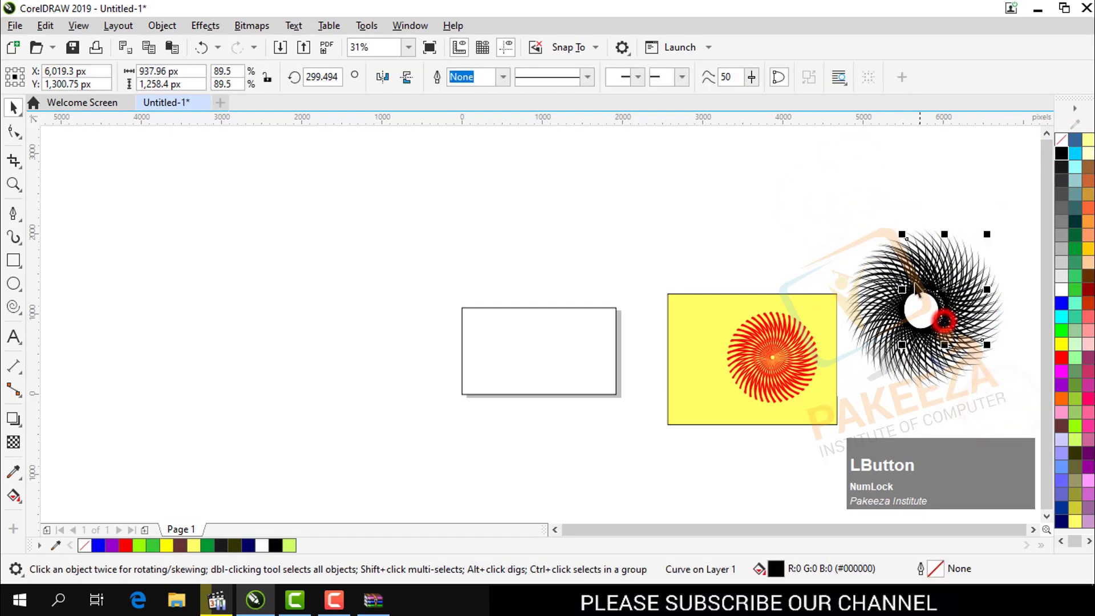
left_click(831, 208)
left_click_drag(831, 207, 1012, 399)
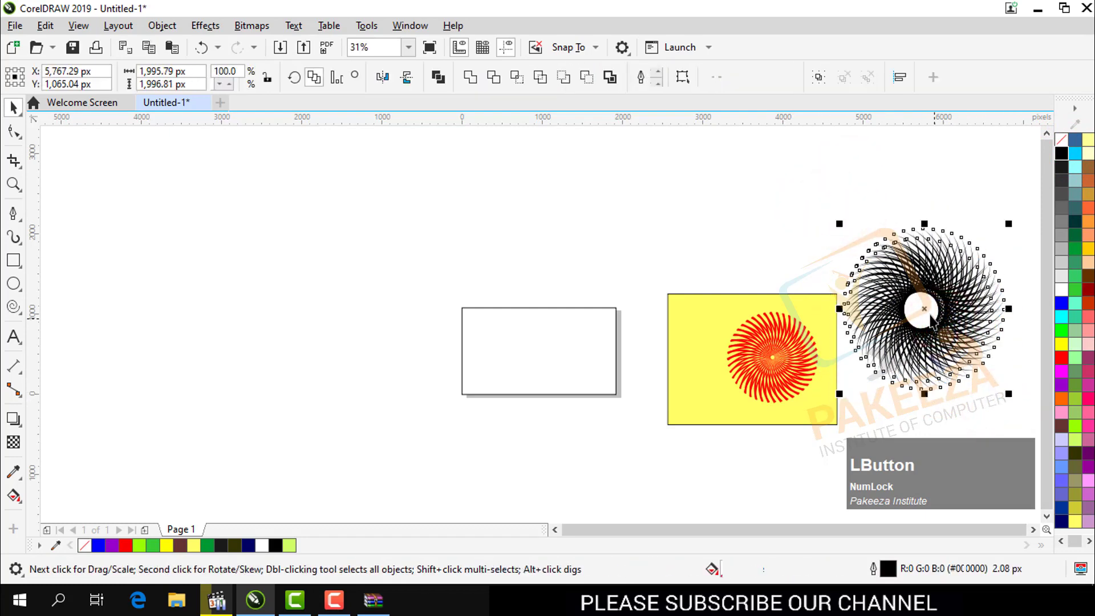
left_click_drag(930, 321, 594, 248)
left_click(615, 346)
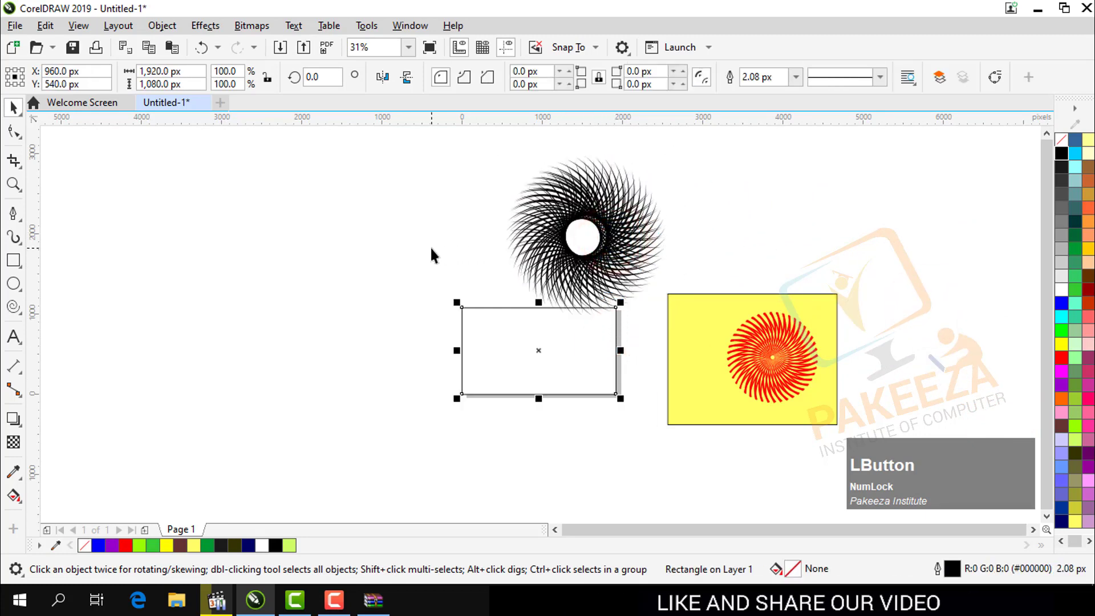
- Paint several freehand curves around the page and ornament with the Artistic Media brush, using the tapered brushstroke from the Artistic category
left_click(19, 242)
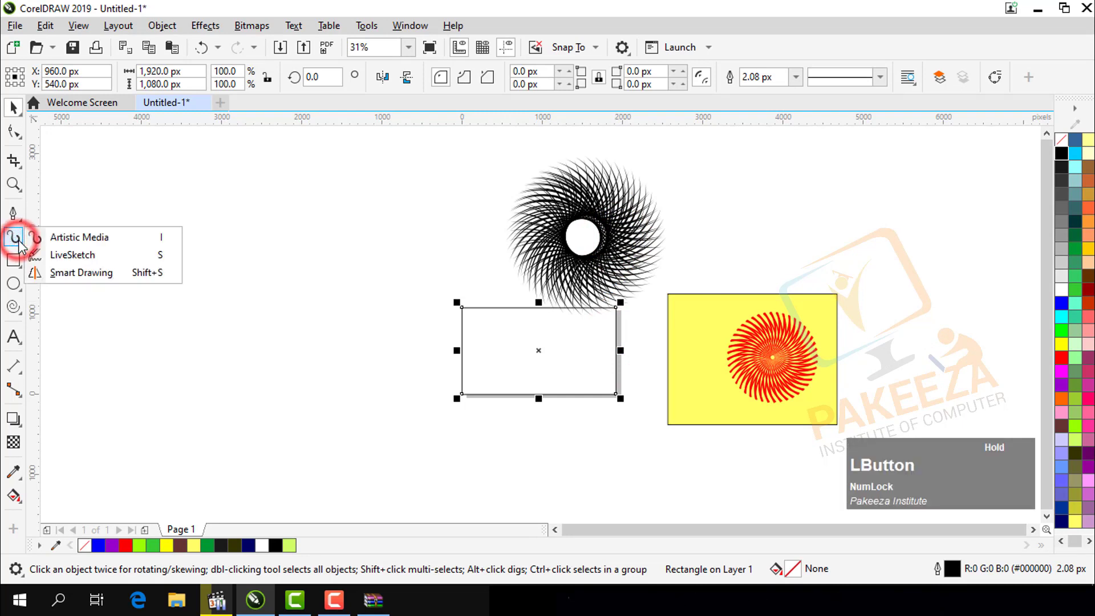
left_click(43, 240)
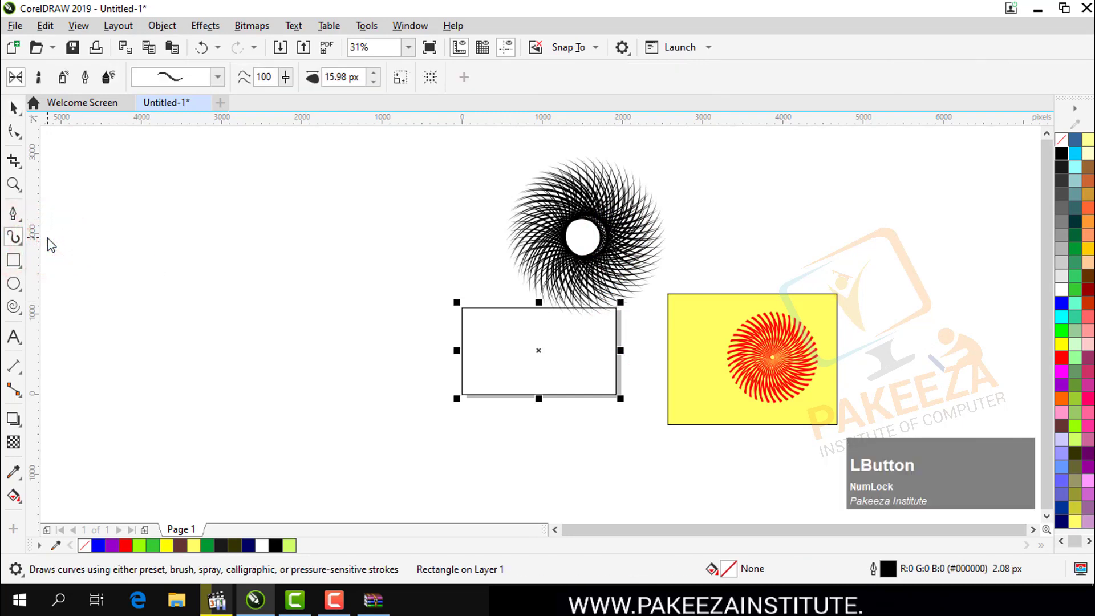
left_click(38, 77)
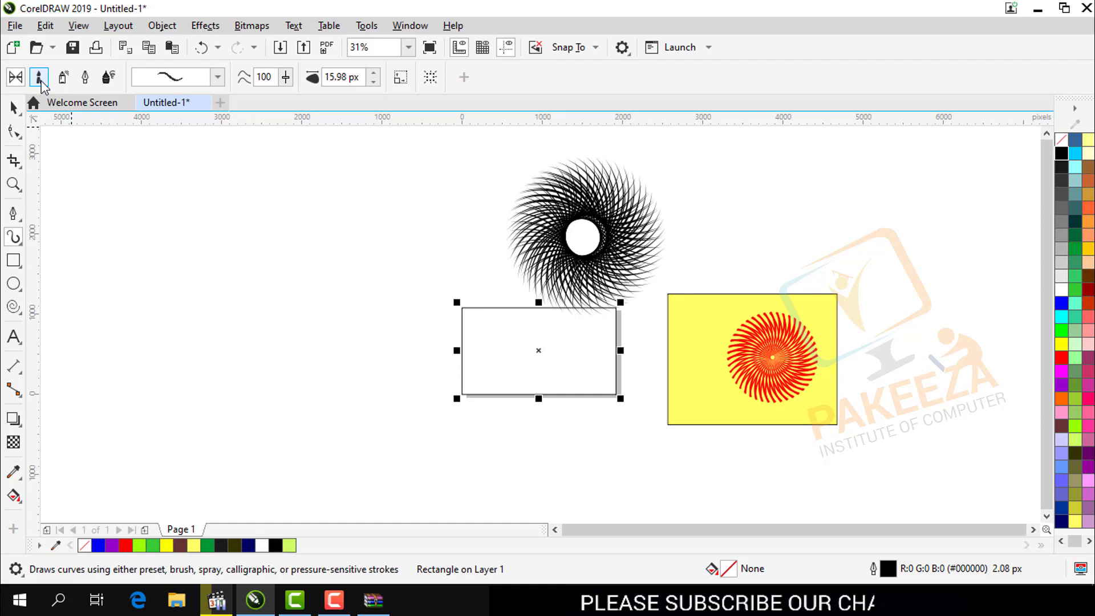
left_click(38, 77)
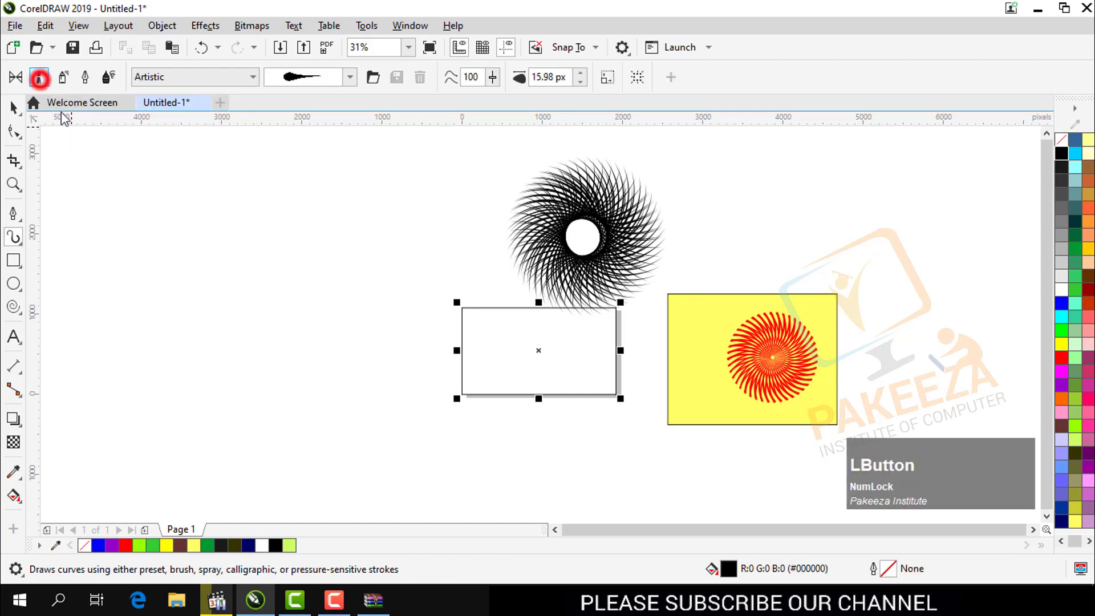
left_click_drag(146, 185, 272, 349)
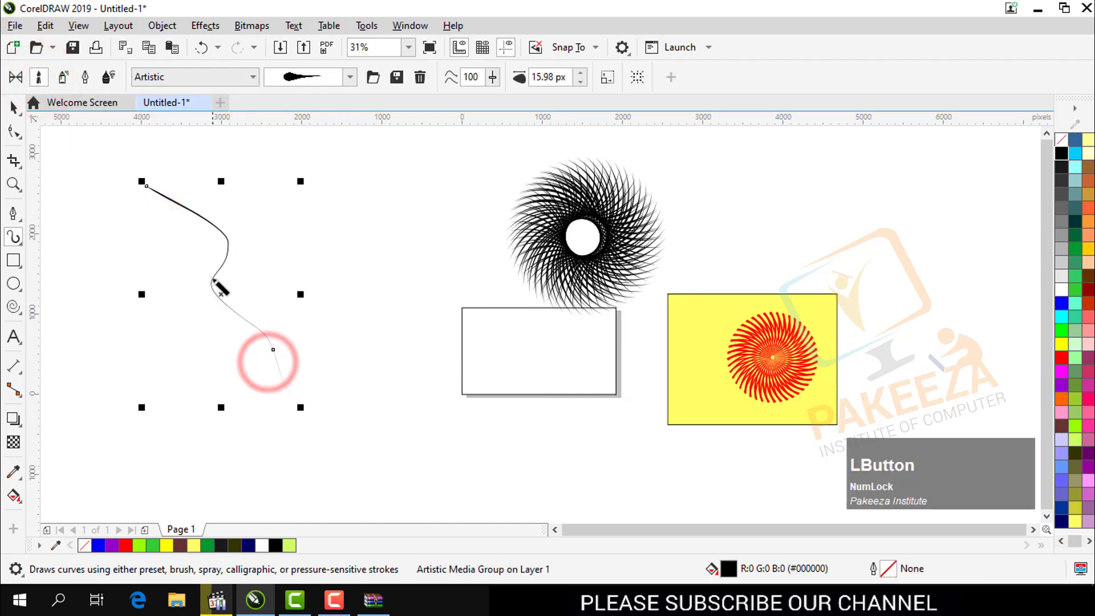
mouse_move(269, 206)
left_mouse_down()
mouse_move(337, 268)
mouse_move(394, 376)
left_mouse_up()
mouse_move(130, 314)
left_mouse_down()
mouse_move(406, 362)
mouse_move(408, 350)
left_mouse_up()
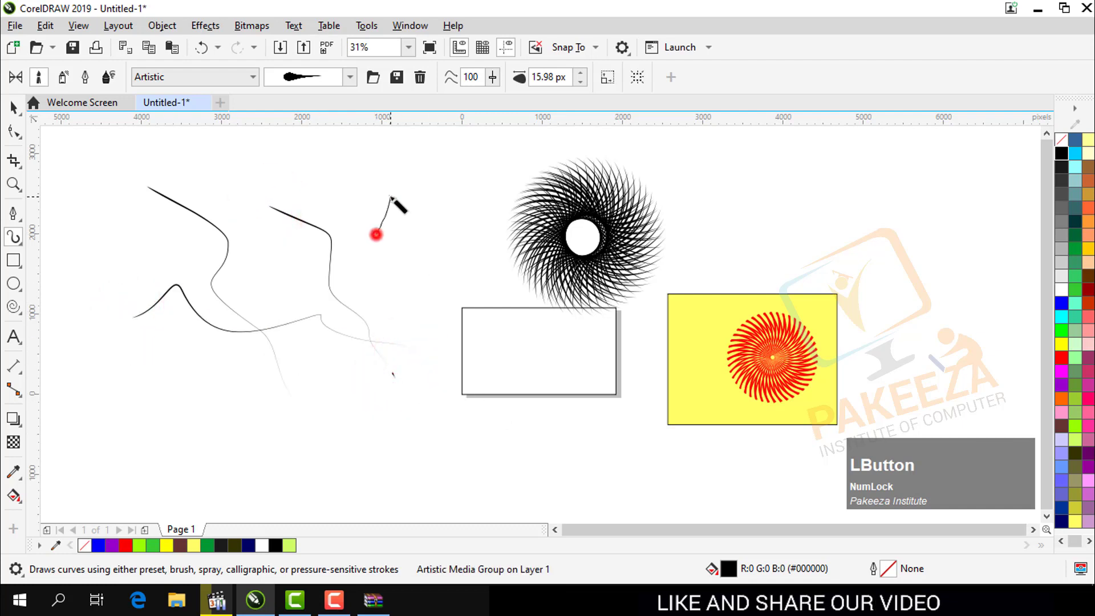
mouse_move(391, 197)
left_mouse_down()
mouse_move(430, 191)
mouse_move(473, 159)
left_mouse_up()
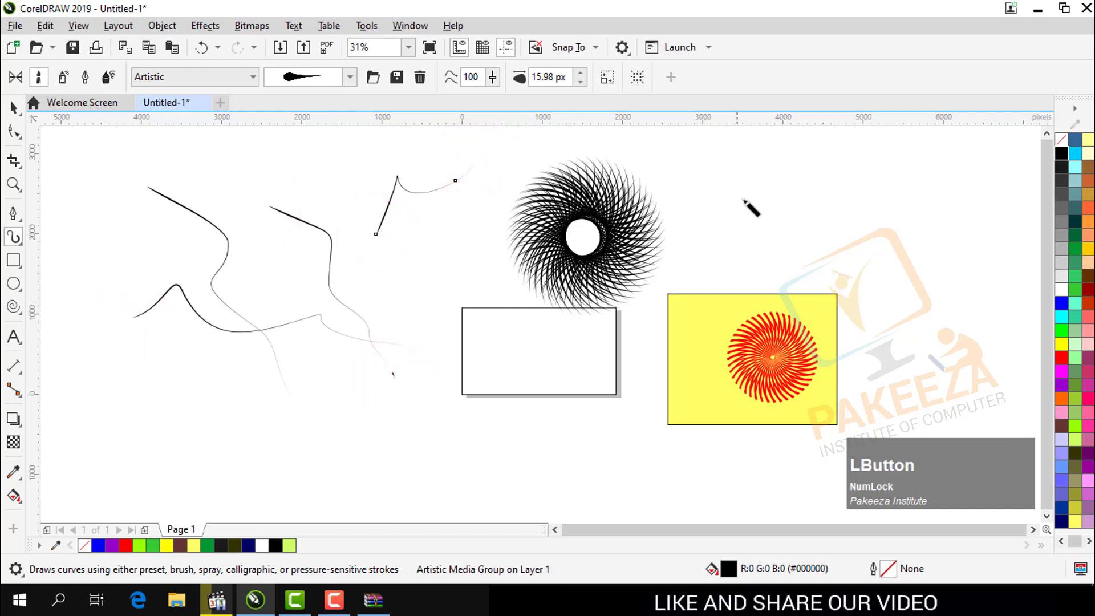
mouse_move(734, 181)
left_mouse_down()
mouse_move(842, 186)
mouse_move(856, 246)
mouse_move(792, 259)
mouse_move(747, 187)
left_mouse_up()
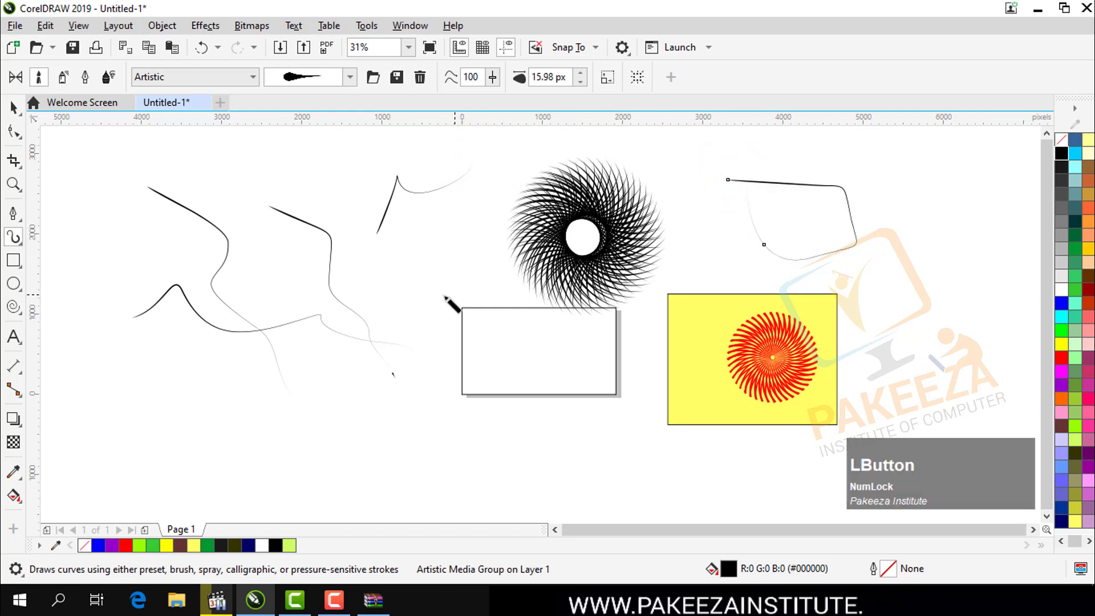
mouse_move(478, 264)
left_mouse_down()
mouse_move(479, 359)
mouse_move(377, 364)
left_mouse_up()
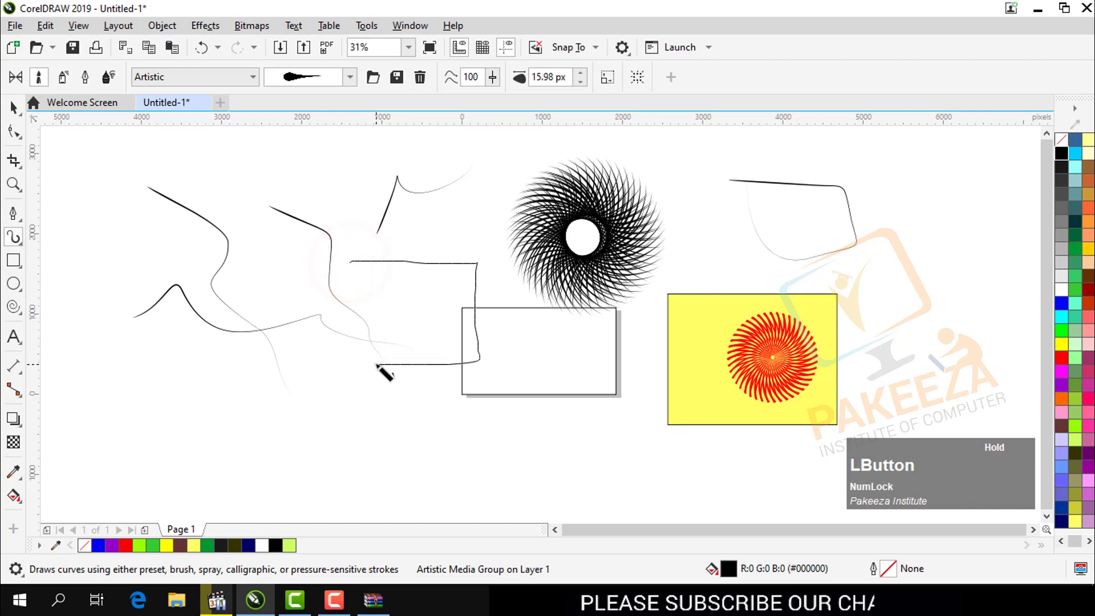
left_click_drag(350, 260, 350, 261)
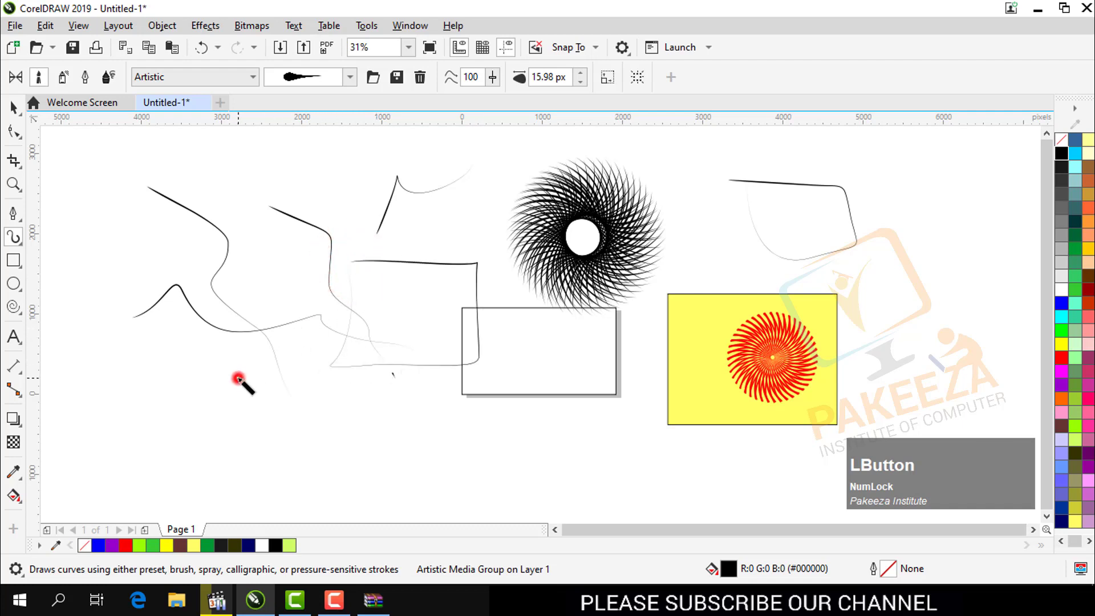
- Switch to the dashed brushstroke in the Artistic category and paint several wavy freehand strokes beside and below the page rectangle
left_click(349, 78)
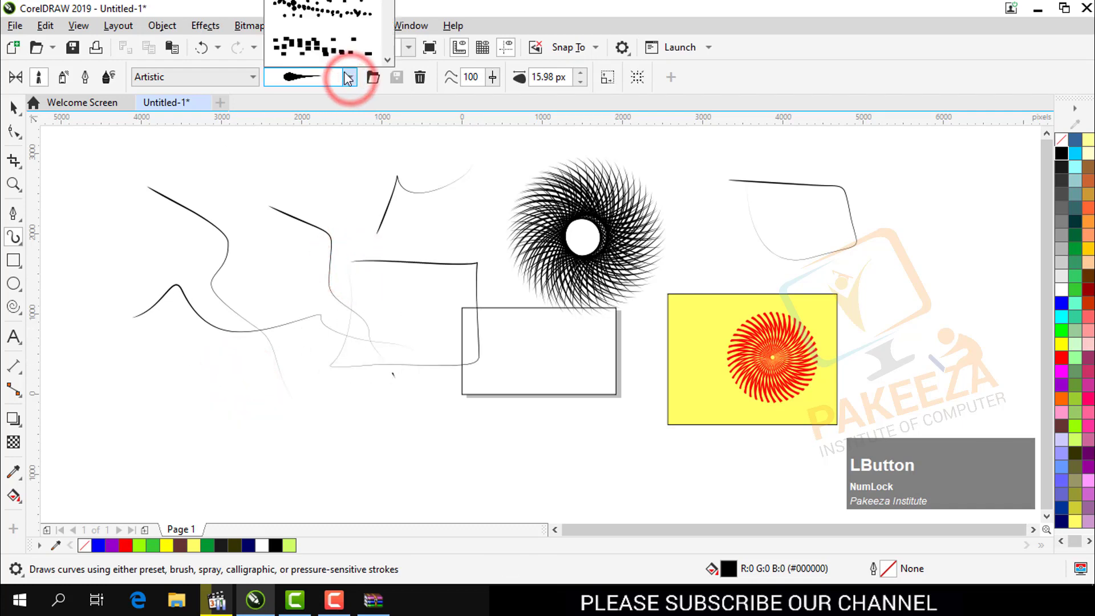
key("Down")
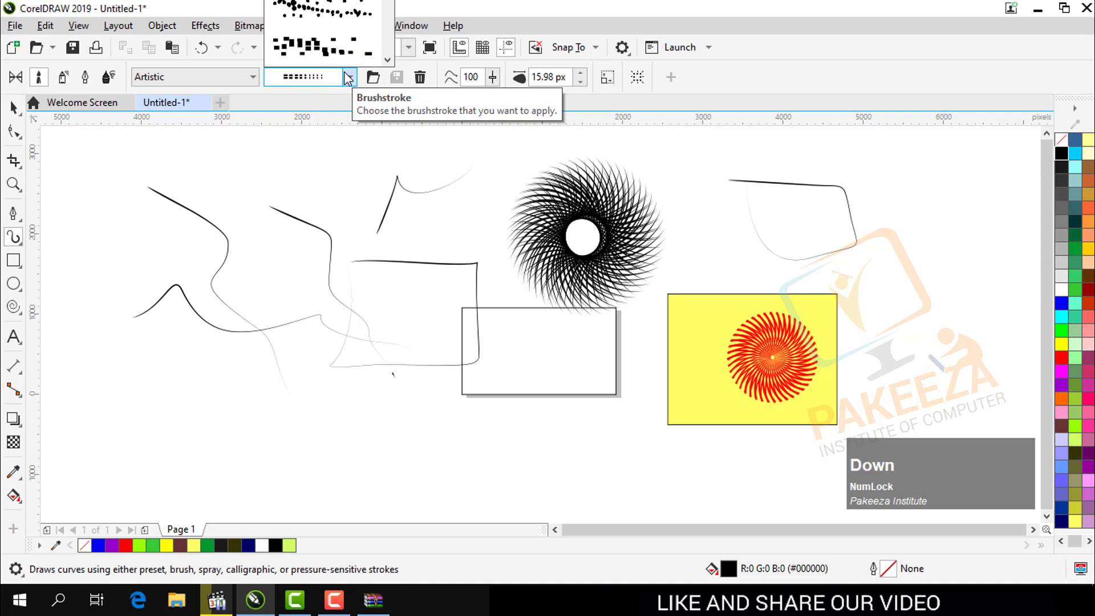
key("Return")
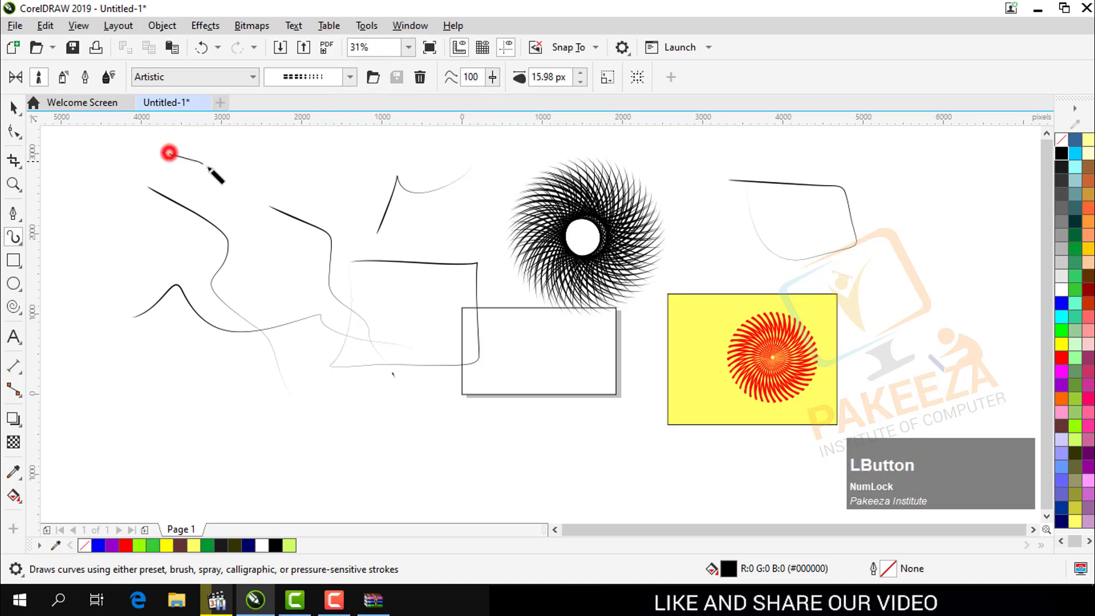
left_click_drag(208, 167, 260, 365)
left_click(158, 258)
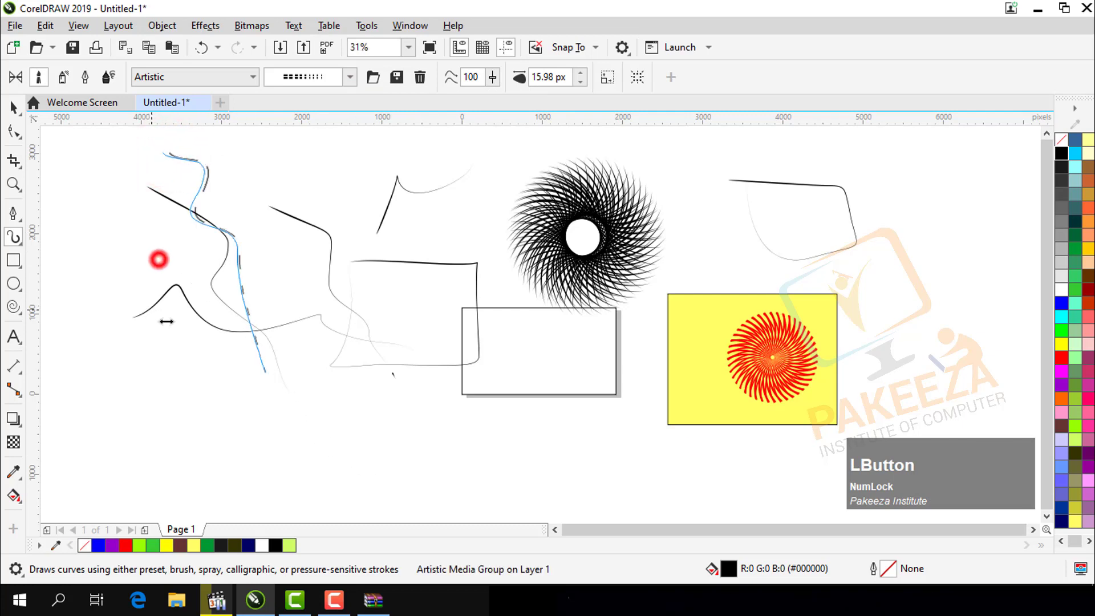
left_click(221, 428)
mouse_move(328, 427)
left_mouse_down()
mouse_move(376, 403)
mouse_move(588, 404)
mouse_move(630, 439)
left_mouse_up()
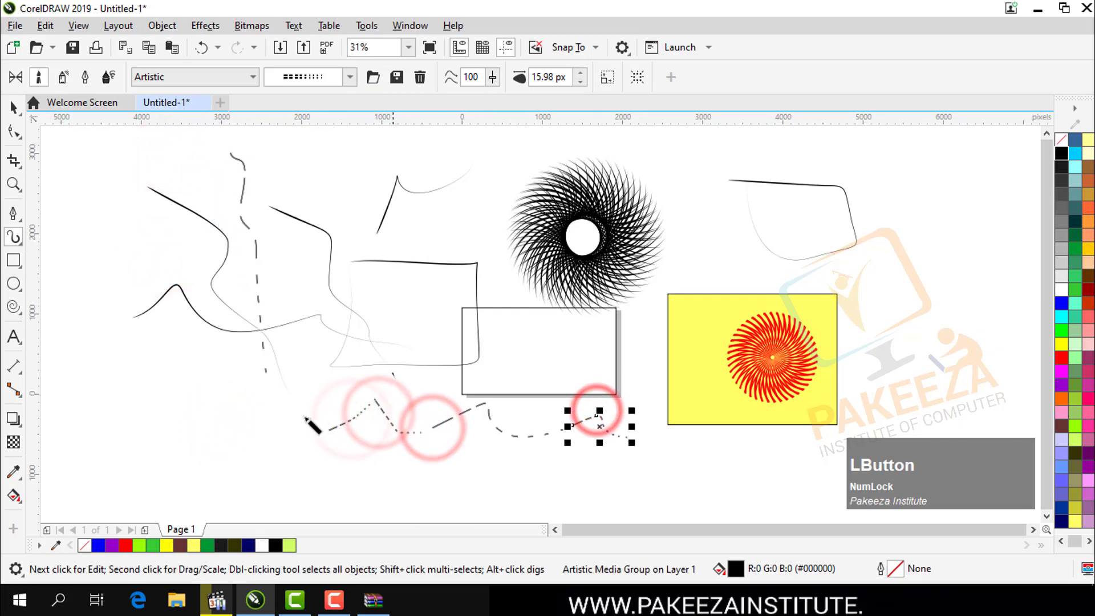
mouse_move(108, 245)
left_mouse_down()
mouse_move(138, 244)
mouse_move(166, 319)
left_mouse_up()
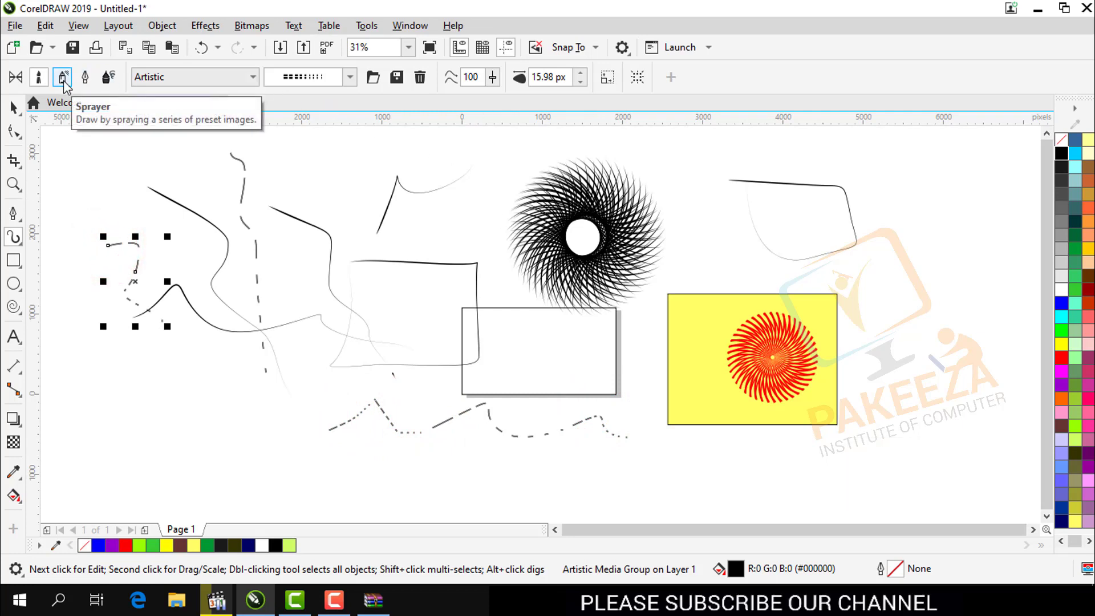
left_click(109, 76)
left_click(255, 81)
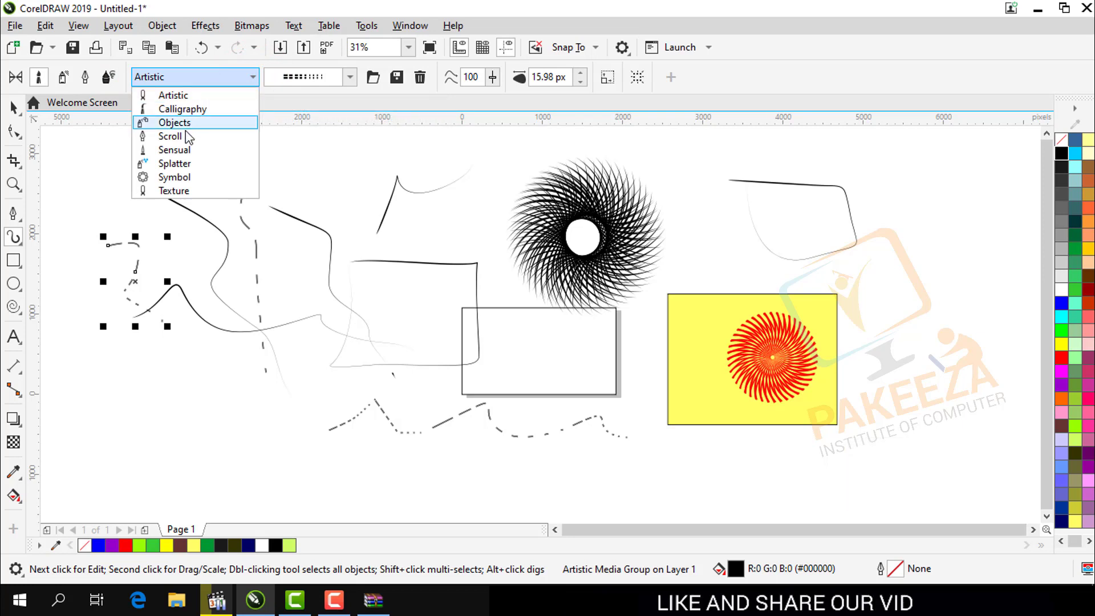
left_click(176, 137)
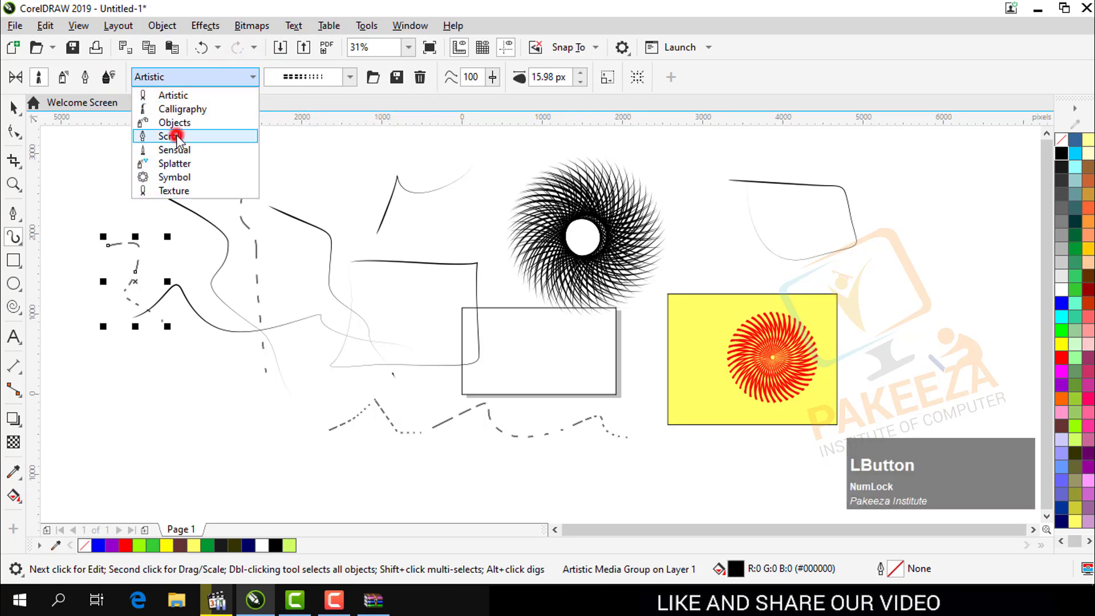
left_click(16, 77)
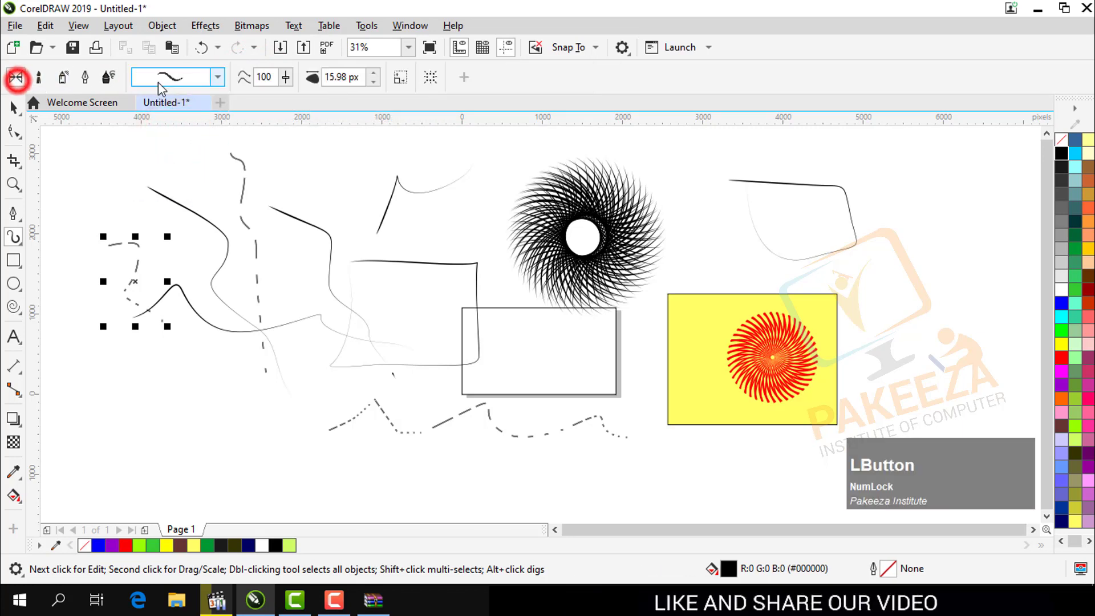
left_click(39, 77)
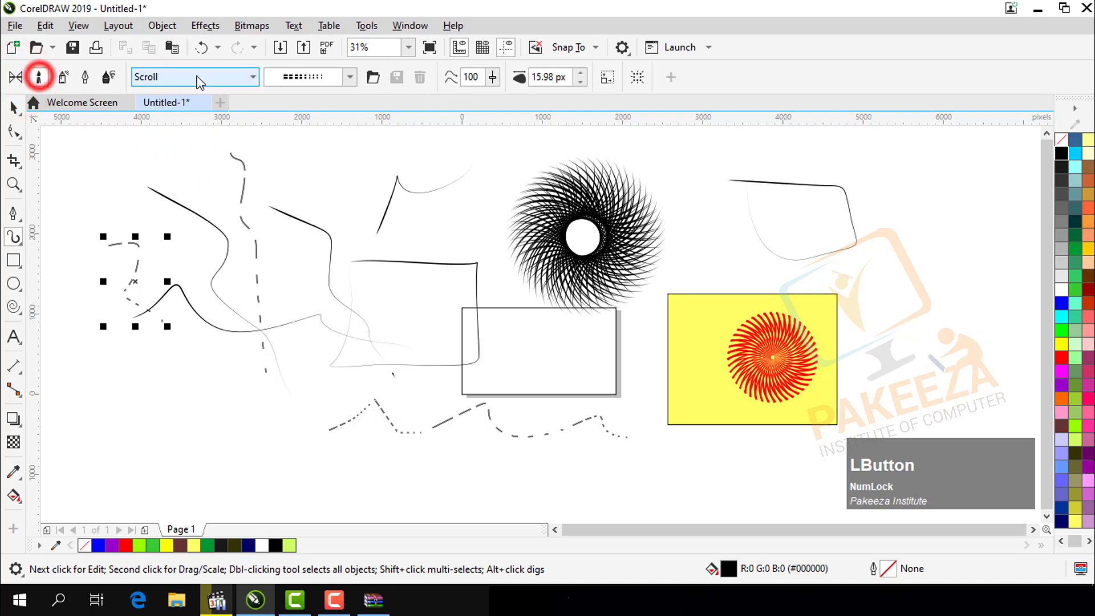
- Choose the thin, rough line brushstroke from the Calligraphy category and paint freehand curves across the sample strokes and into the page rectangle
left_click(253, 77)
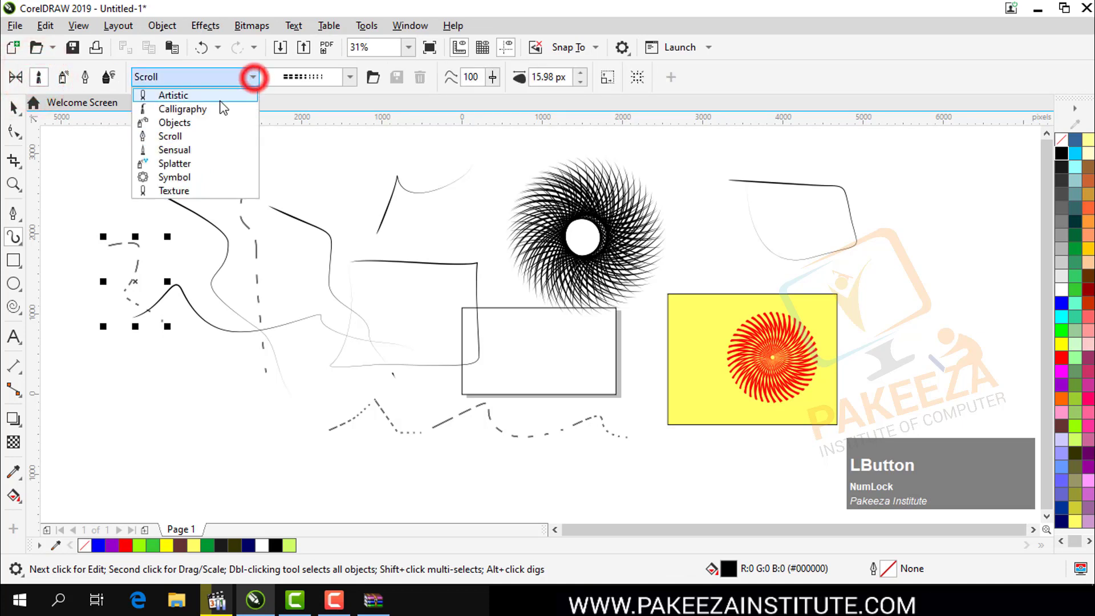
left_click(184, 109)
left_click(350, 77)
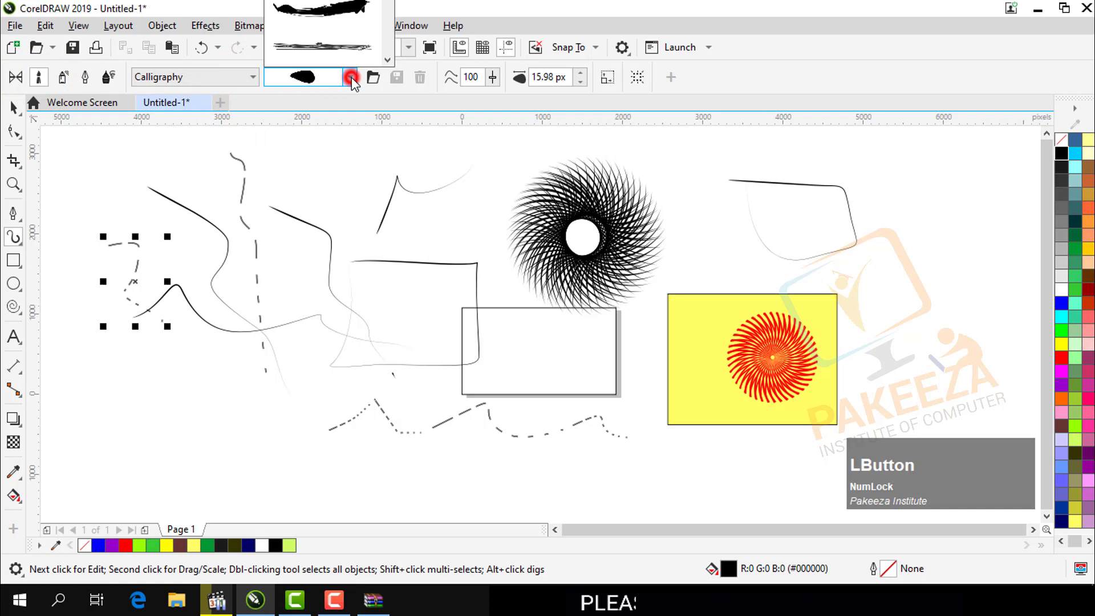
left_click(325, 46)
mouse_move(272, 172)
left_mouse_down()
mouse_move(368, 268)
mouse_move(429, 371)
left_mouse_up()
mouse_move(131, 284)
left_mouse_down()
mouse_move(357, 316)
mouse_move(536, 382)
left_mouse_up()
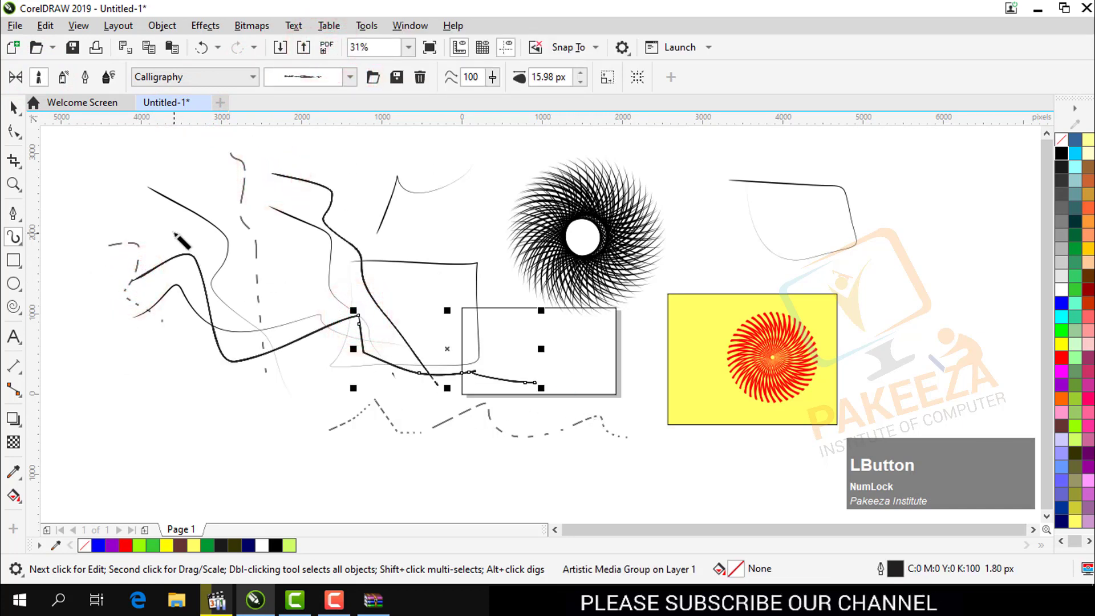
- Delete the sample strokes lying entirely within the area to the left of the ornament
left_click(13, 107)
left_click_drag(75, 146, 481, 459)
key("Delete")
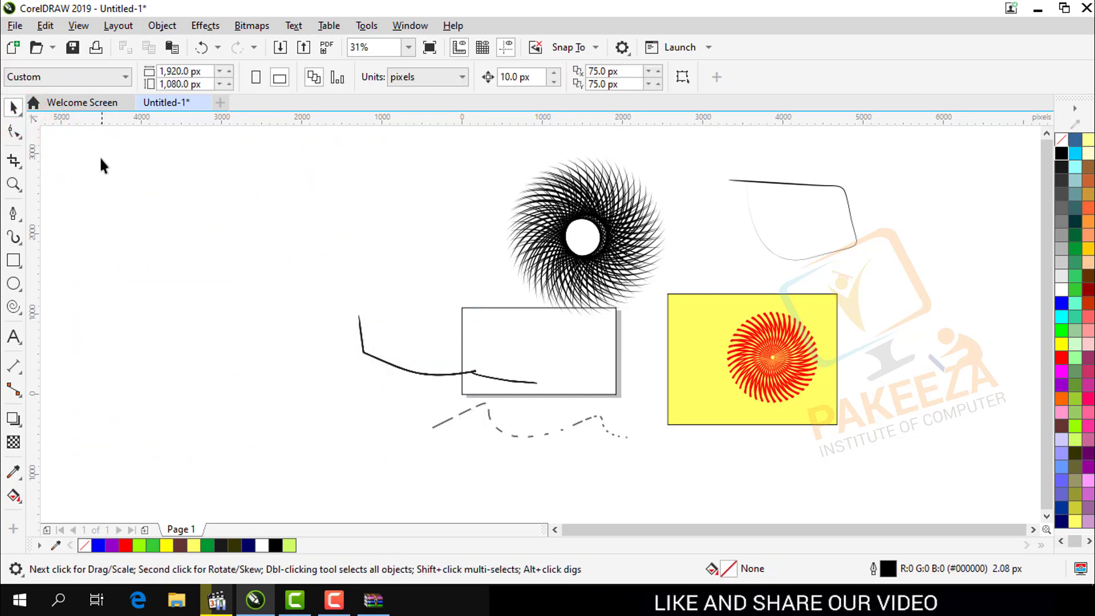
- Using the Artistic Media sprayer, paint a diagonal row of coloured stars from the Stars category in the empty area beside the ornament
left_click(14, 237)
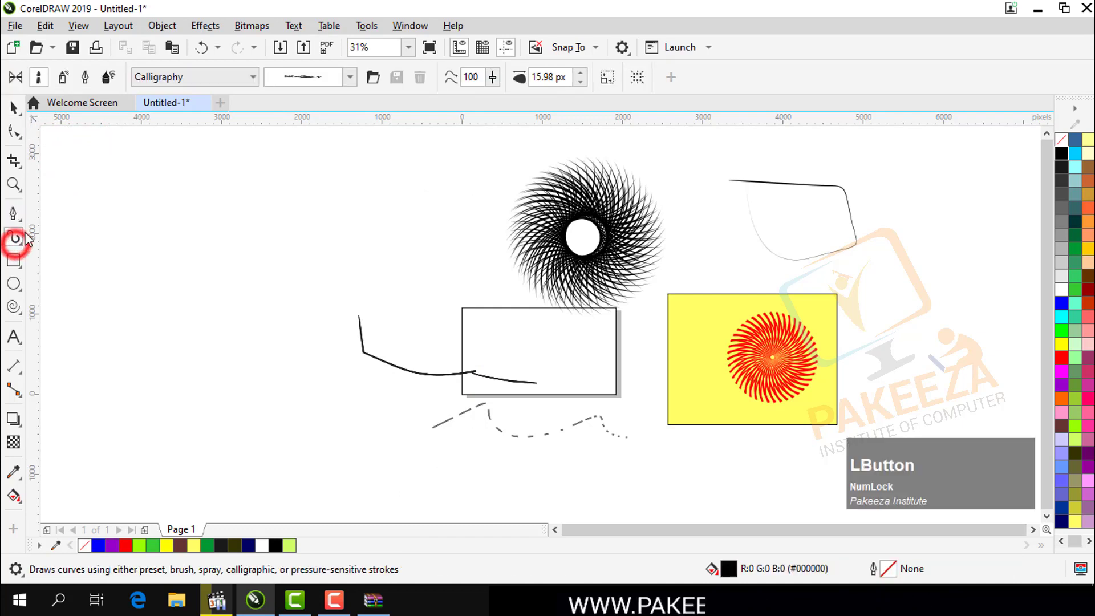
left_click(63, 77)
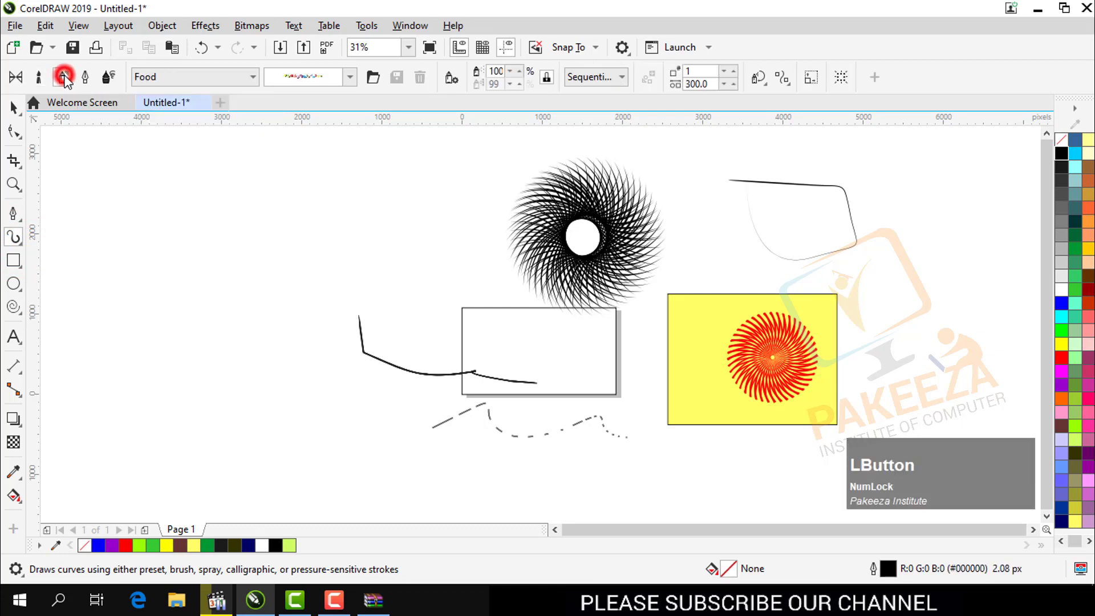
left_click(252, 77)
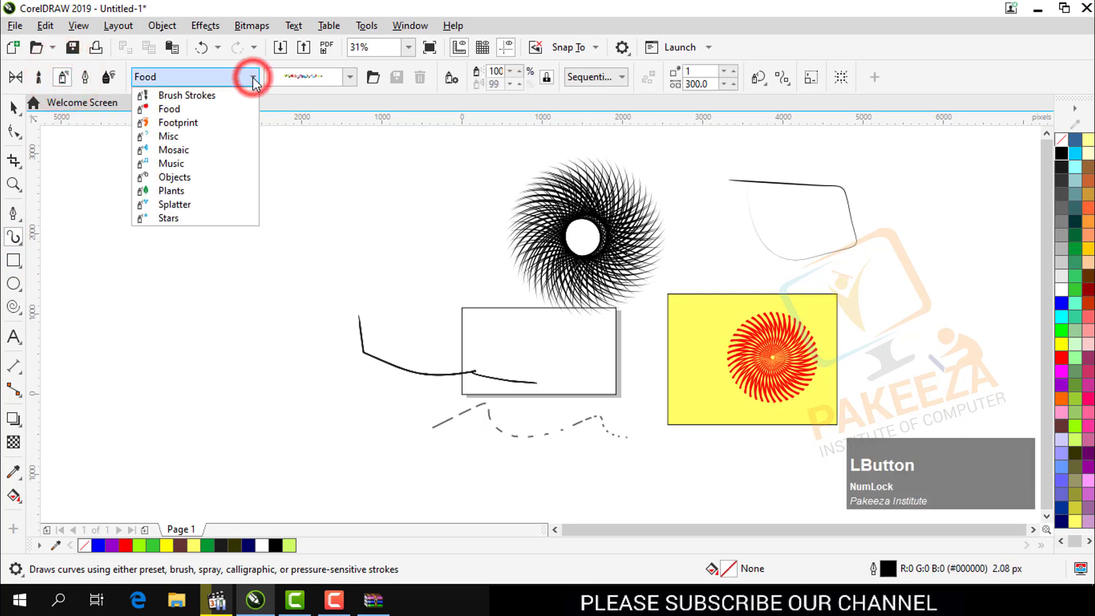
left_click(169, 218)
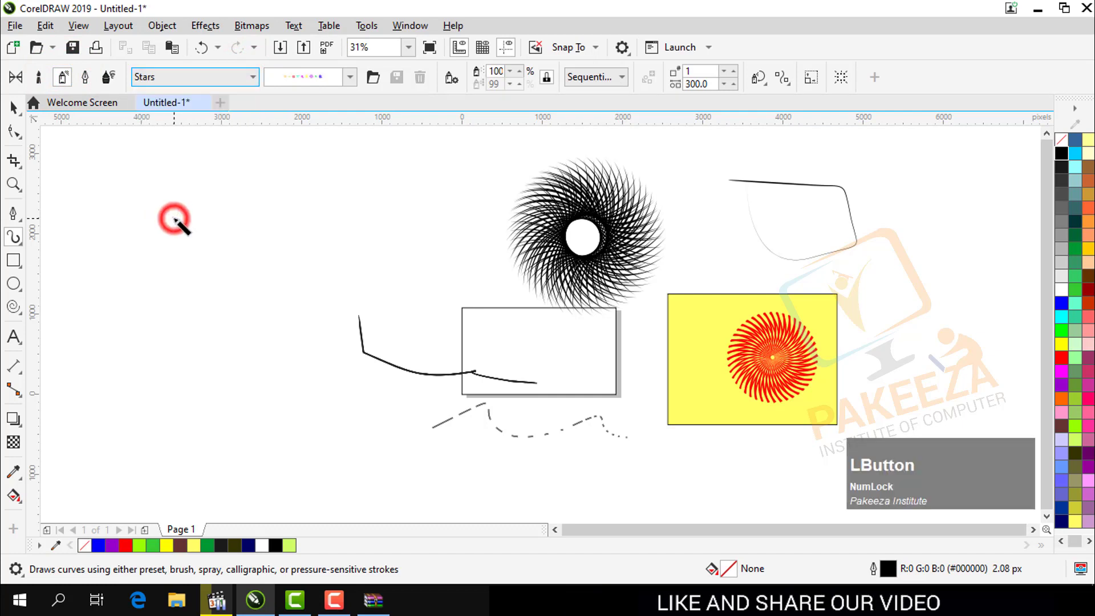
left_click_drag(123, 196, 260, 310)
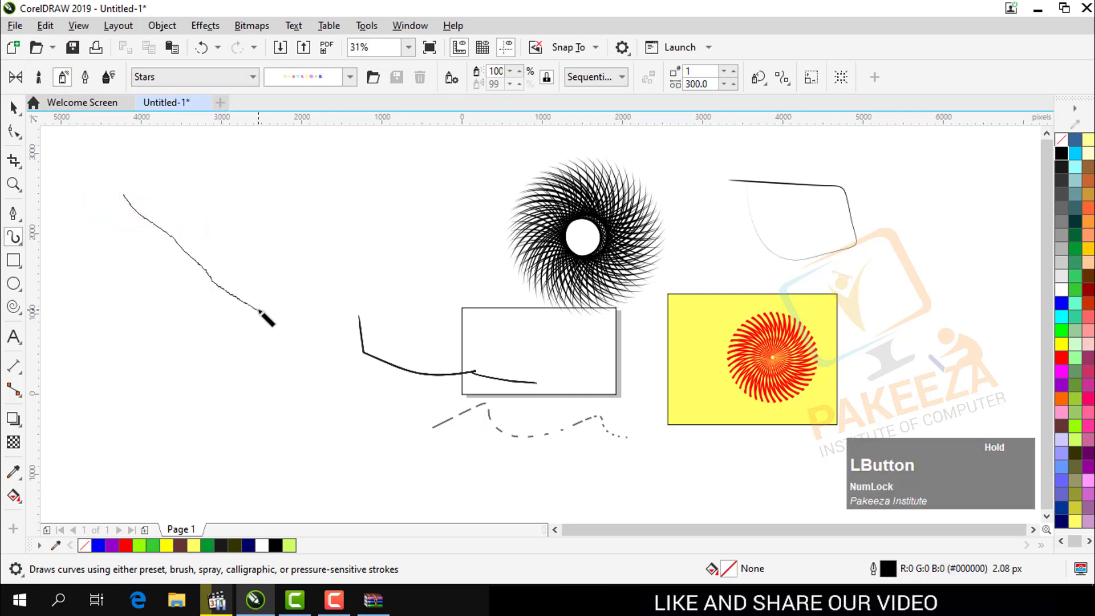
left_click_drag(314, 337, 317, 339)
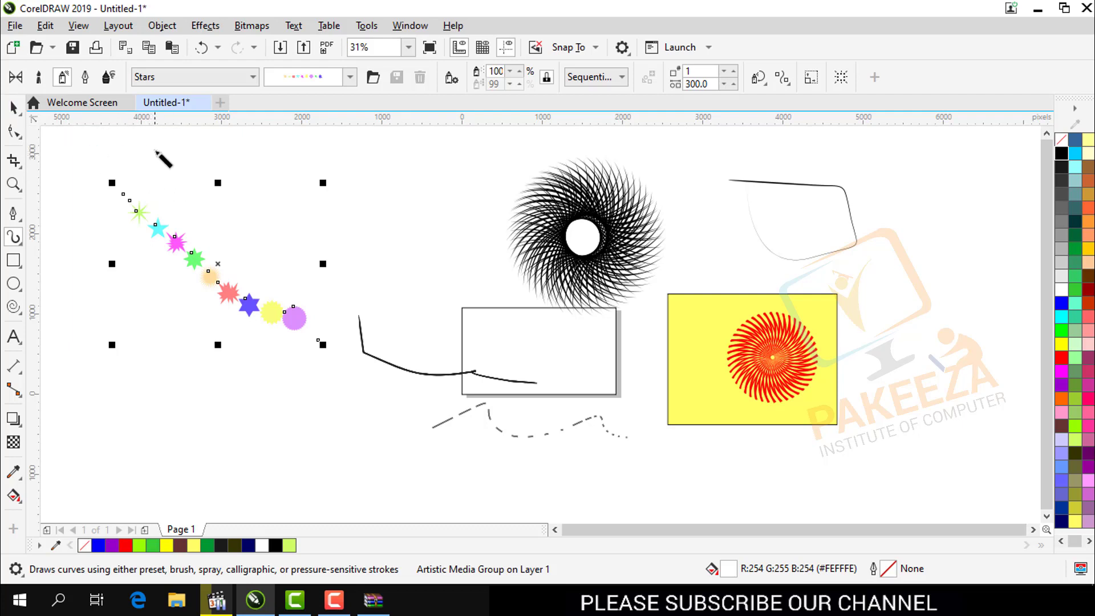
- Preview the different Stars spray patterns on the painted row, from the multicoloured stars through to the pale yellow ones and back
left_click(350, 79)
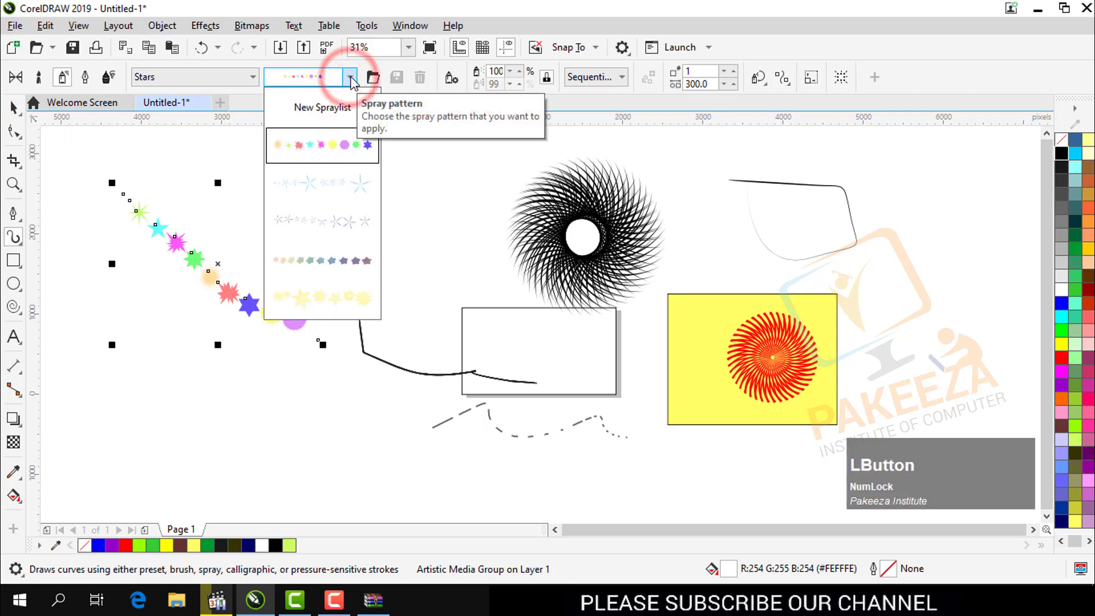
key("Down")
key("Down")
key("Down")
key("Down")
key("Down")
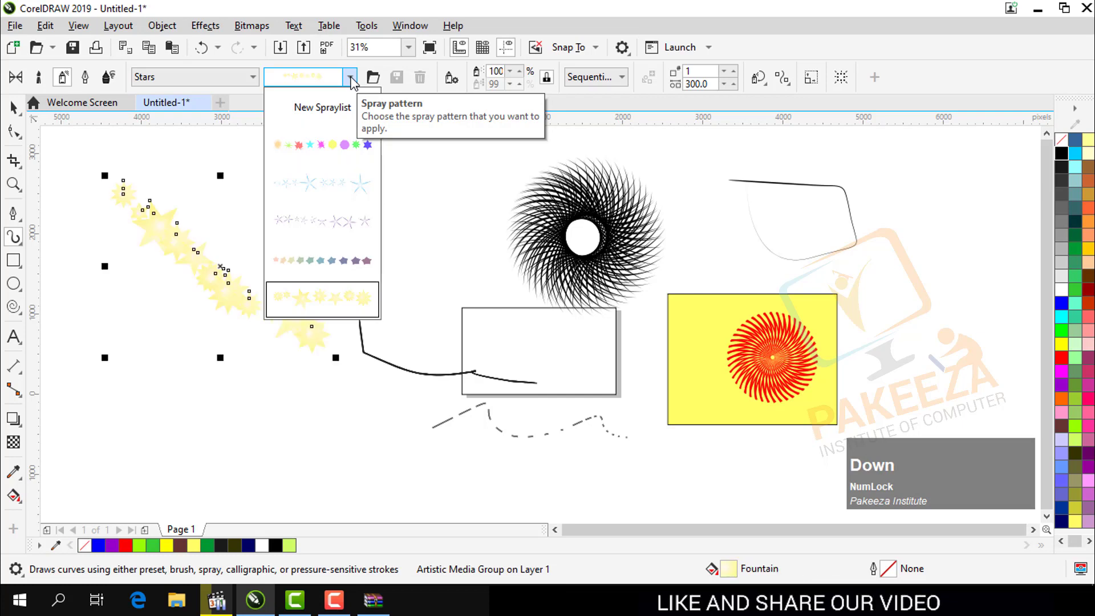
key("Up")
key("Up")
key("Up")
key("Up")
key("Up")
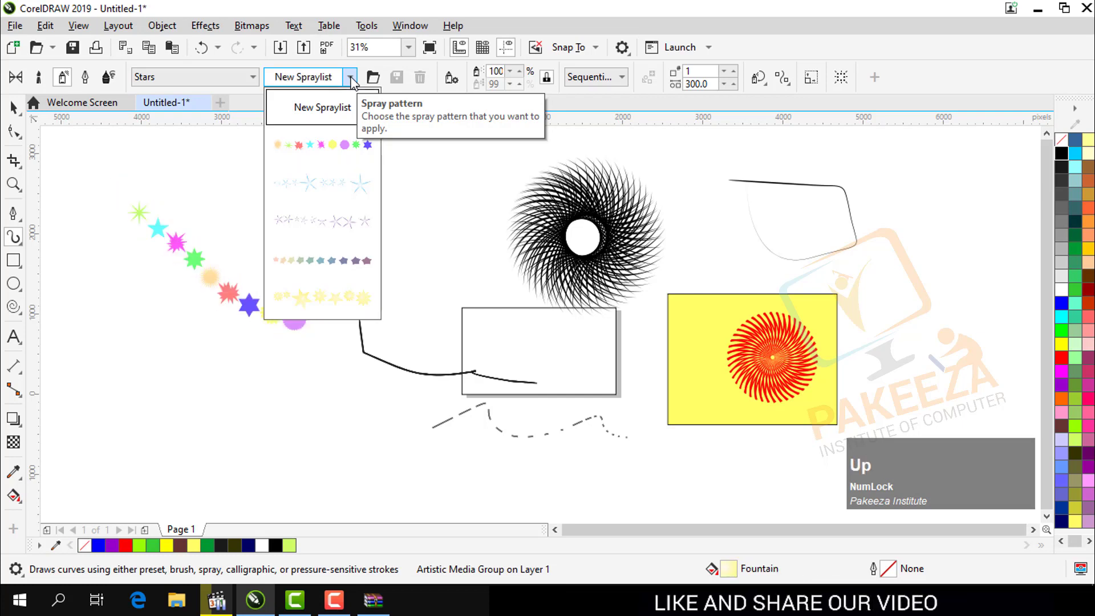
key("Return")
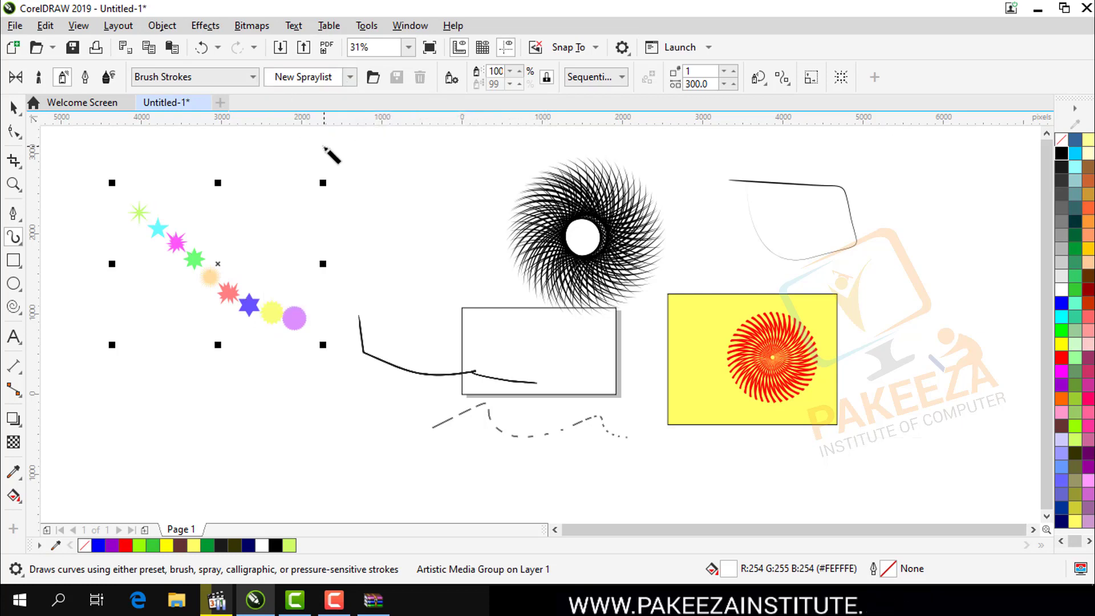
- Spray several freehand curves between the stars and the page with the reddish-brown pattern from the Brush Strokes category
left_click_drag(320, 143, 415, 254)
mouse_move(405, 376)
left_mouse_down()
mouse_move(391, 391)
mouse_move(380, 357)
left_mouse_up()
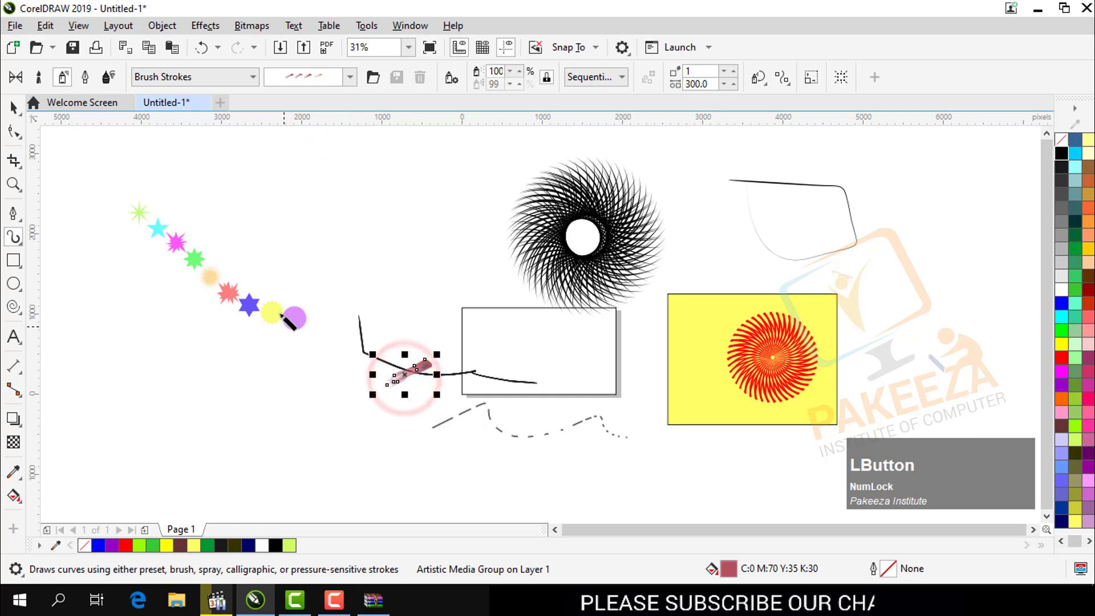
mouse_move(226, 197)
left_mouse_down()
mouse_move(319, 211)
mouse_move(408, 311)
left_mouse_up()
left_click_drag(399, 192, 457, 289)
- Choose the multicoloured swirl spray pattern from the Brush Strokes category and paint a long curve below the row of stars
left_click(350, 78)
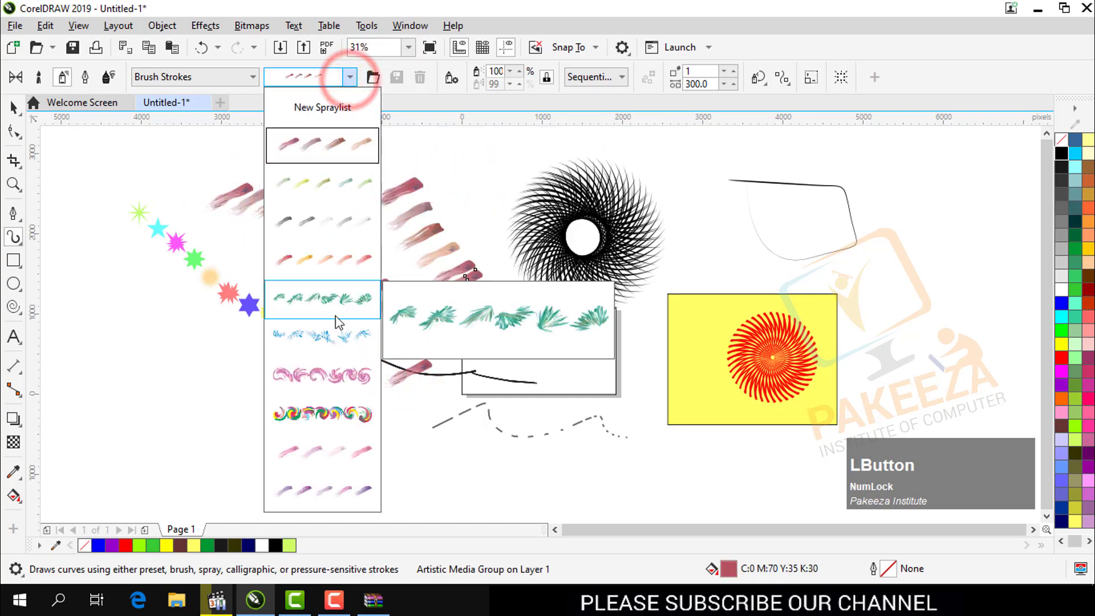
left_click(344, 419)
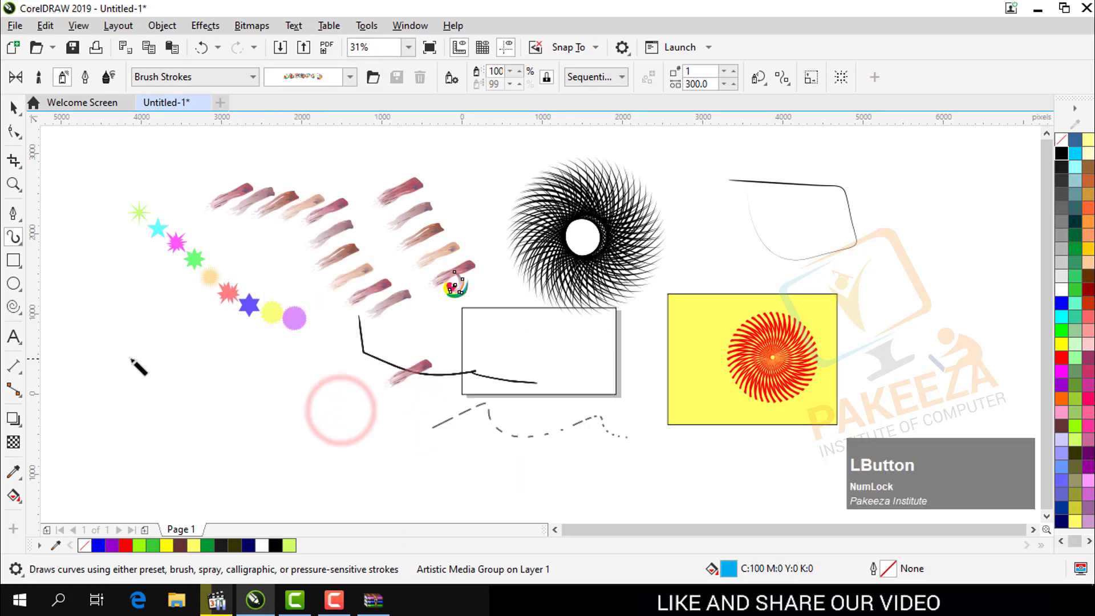
mouse_move(159, 344)
left_mouse_down()
mouse_move(253, 427)
mouse_move(399, 488)
left_mouse_up()
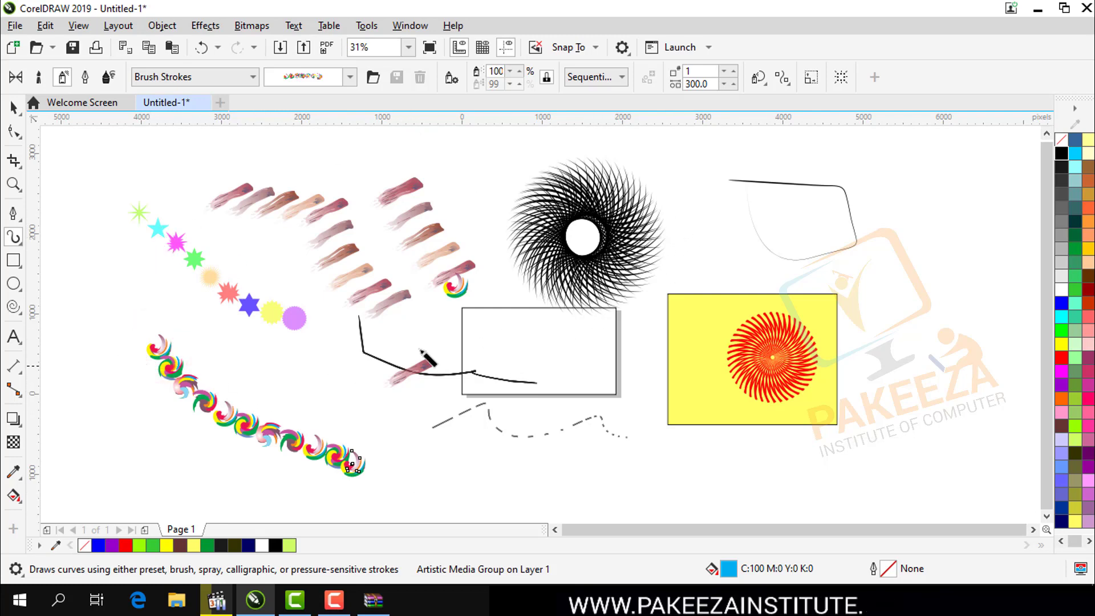
- Move the row of stars down below the page and delete the reddish brush strokes together with the small stray swirl
double_click(13, 107)
left_click(117, 181)
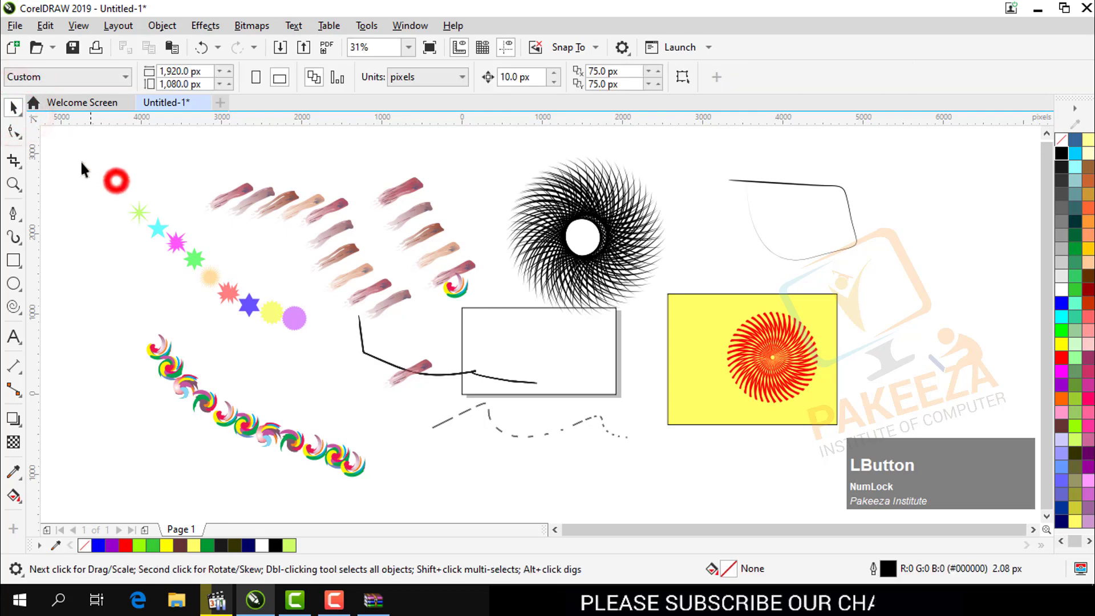
mouse_move(184, 284)
left_mouse_down()
mouse_move(386, 391)
mouse_move(439, 457)
left_mouse_up()
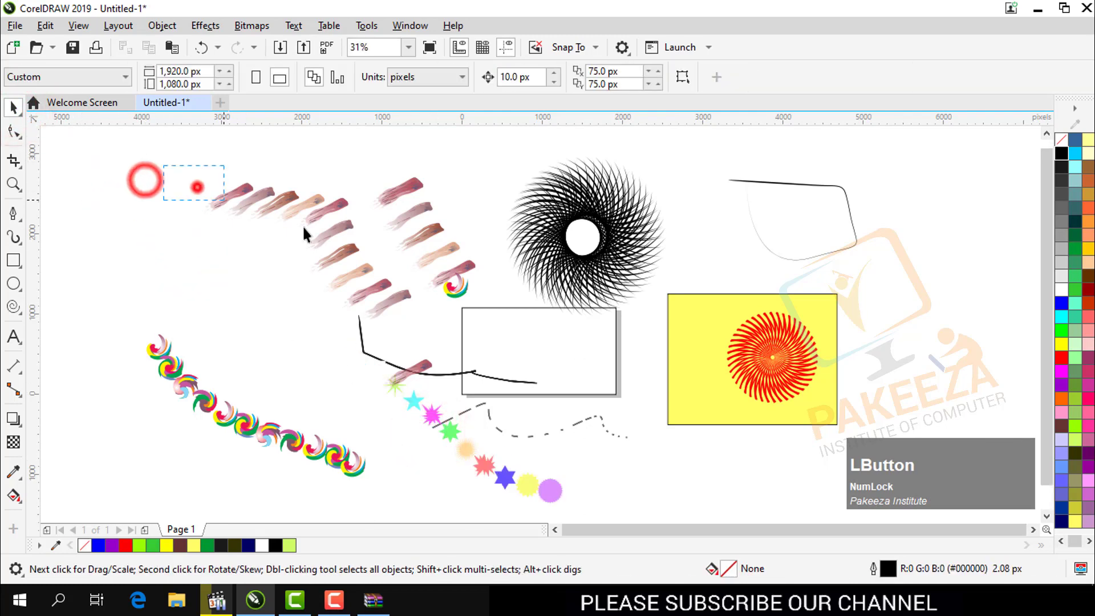
mouse_move(159, 166)
left_mouse_down()
mouse_move(494, 395)
mouse_move(497, 418)
left_mouse_up()
key("Delete")
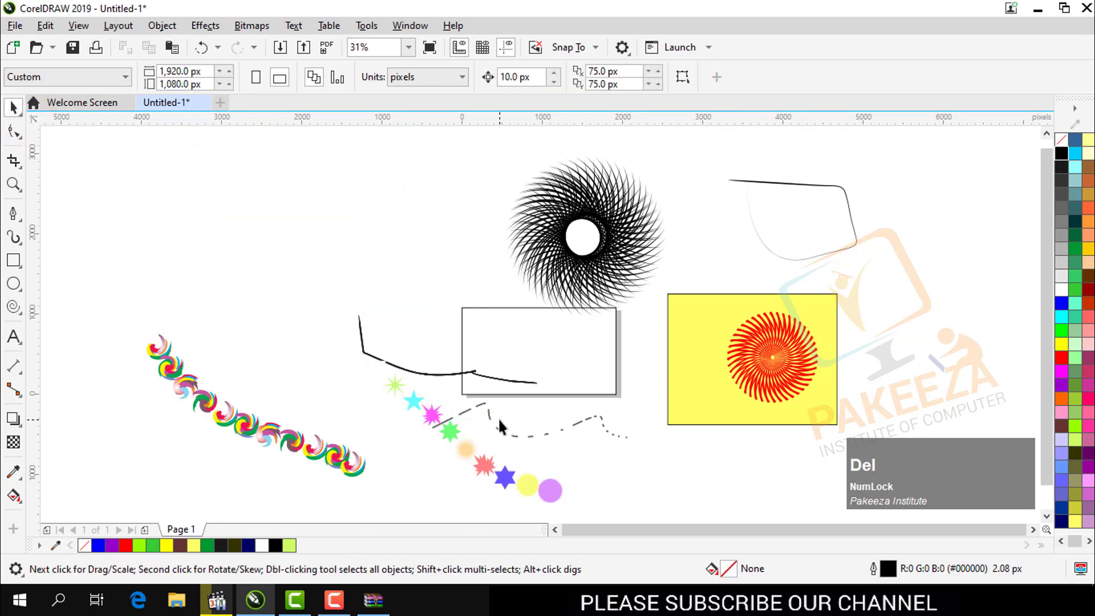
- Delete the chain of swirls and the remaining stars, lines, dashed strokes and rectangle on and around the page
left_click_drag(171, 402, 502, 515)
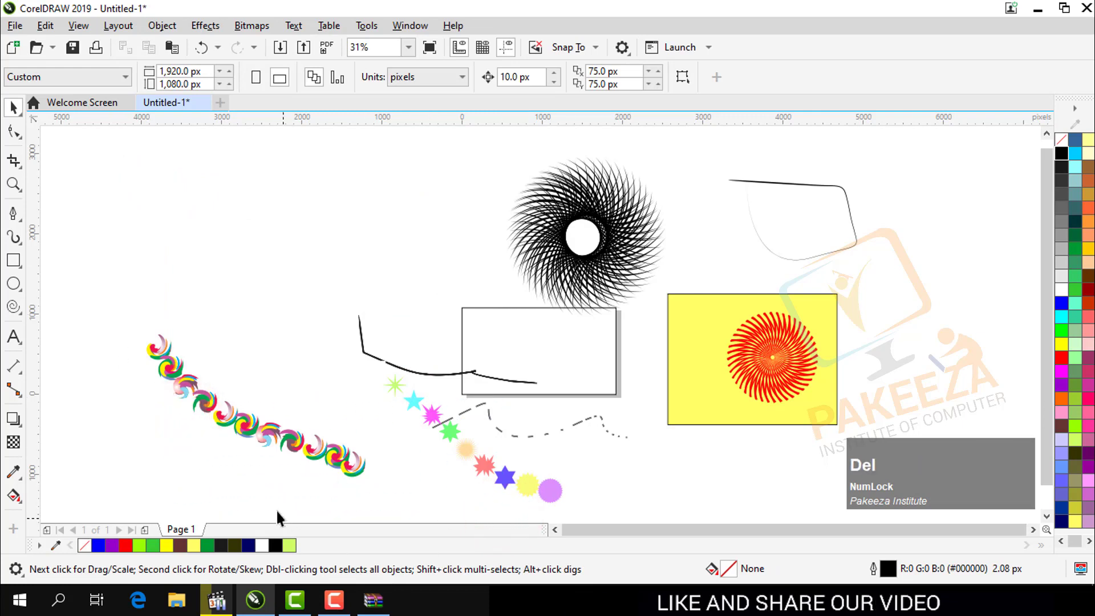
mouse_move(363, 503)
left_mouse_down()
mouse_move(340, 485)
mouse_move(359, 497)
left_mouse_up()
left_click_drag(74, 240, 432, 437)
key("Delete")
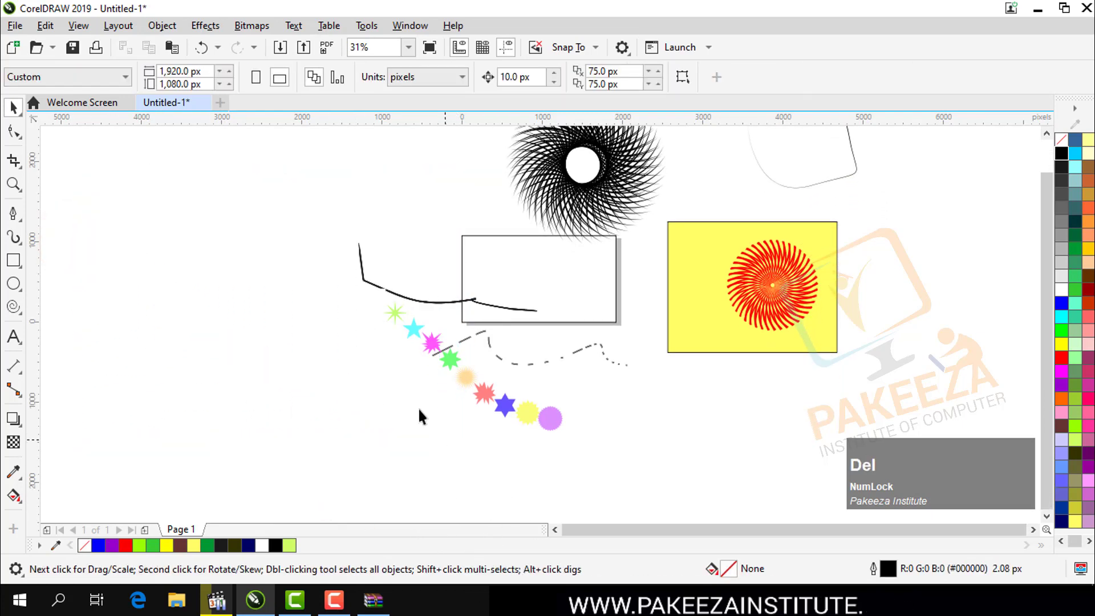
left_click_drag(558, 417, 640, 476)
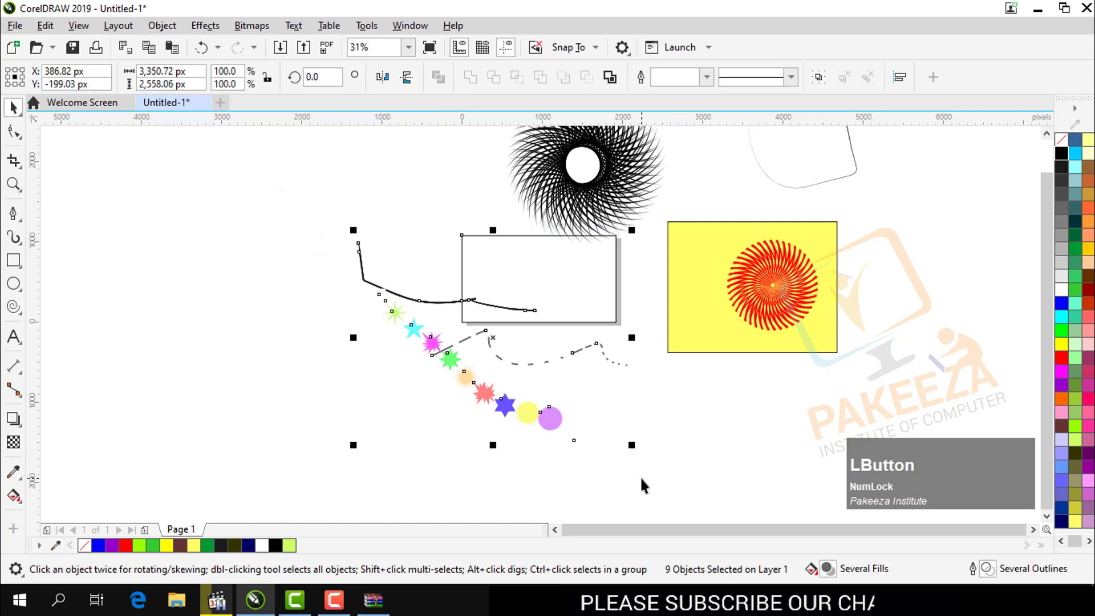
key("Delete")
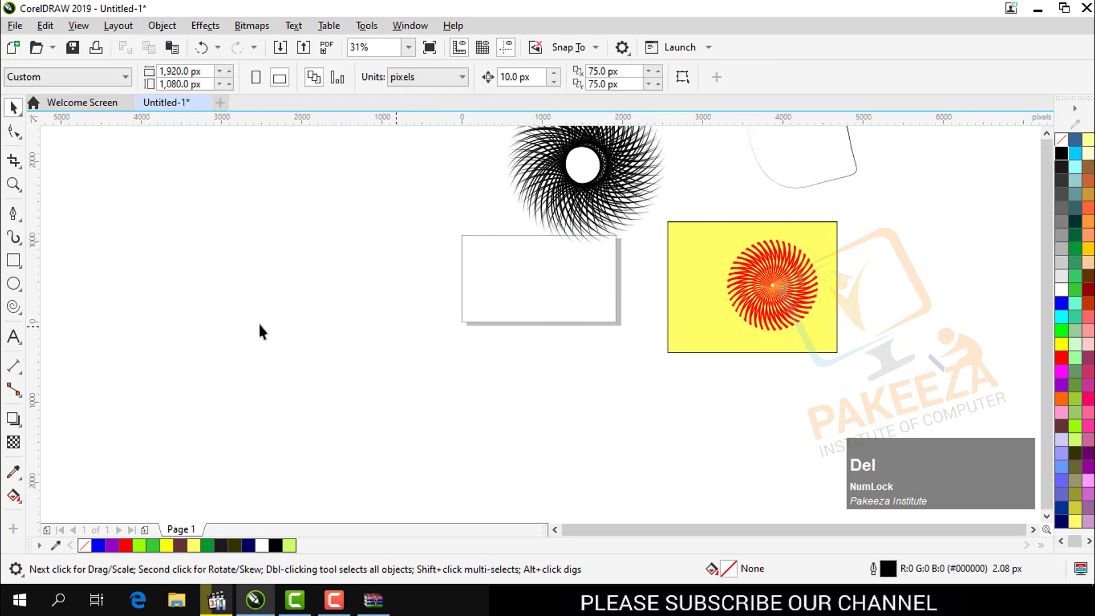
- Spray a new diagonal chain of multicoloured swirls with the Artistic Media tool in the empty area beside the page
left_click(16, 238)
left_click(53, 237)
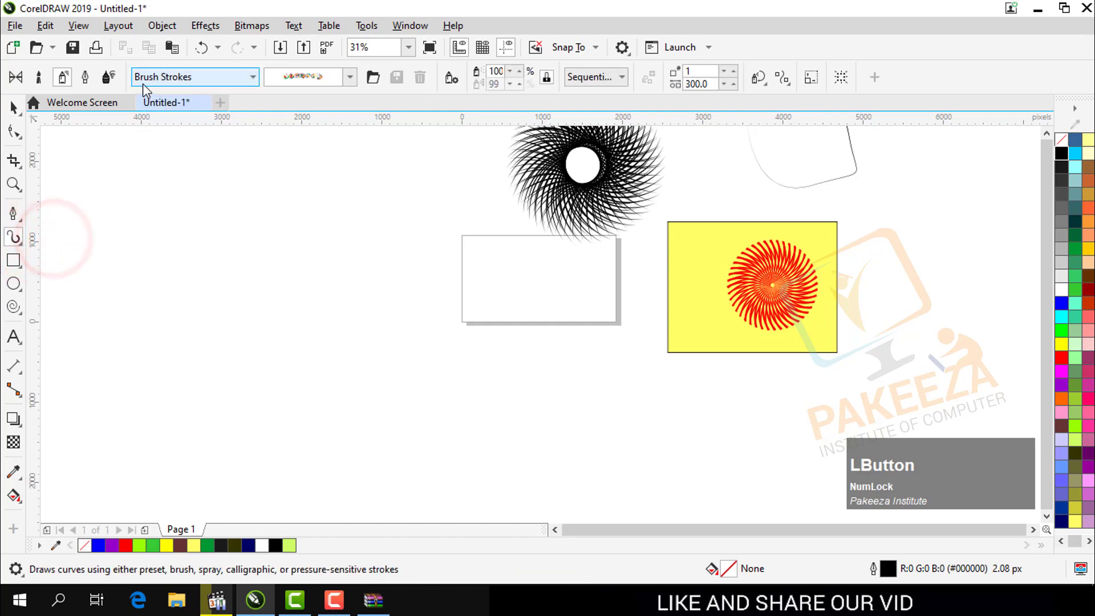
mouse_move(149, 161)
left_mouse_down()
mouse_move(211, 208)
mouse_move(243, 293)
mouse_move(325, 398)
left_mouse_up()
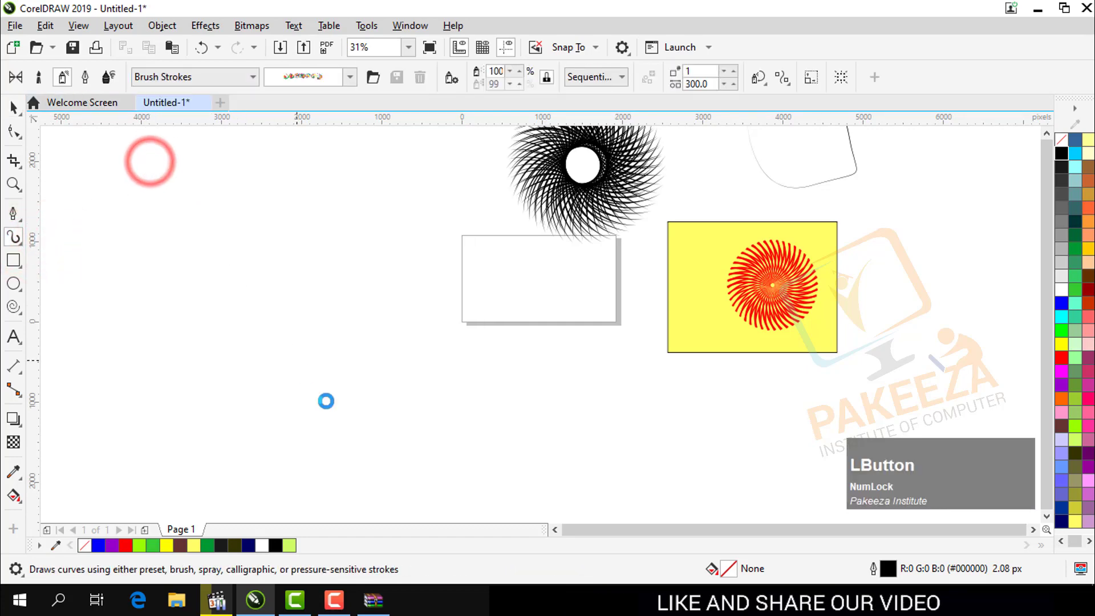
- Try filling the sprayed swirl chain with red, green and cyan in turn
scroll(223, 288, "up", 5)
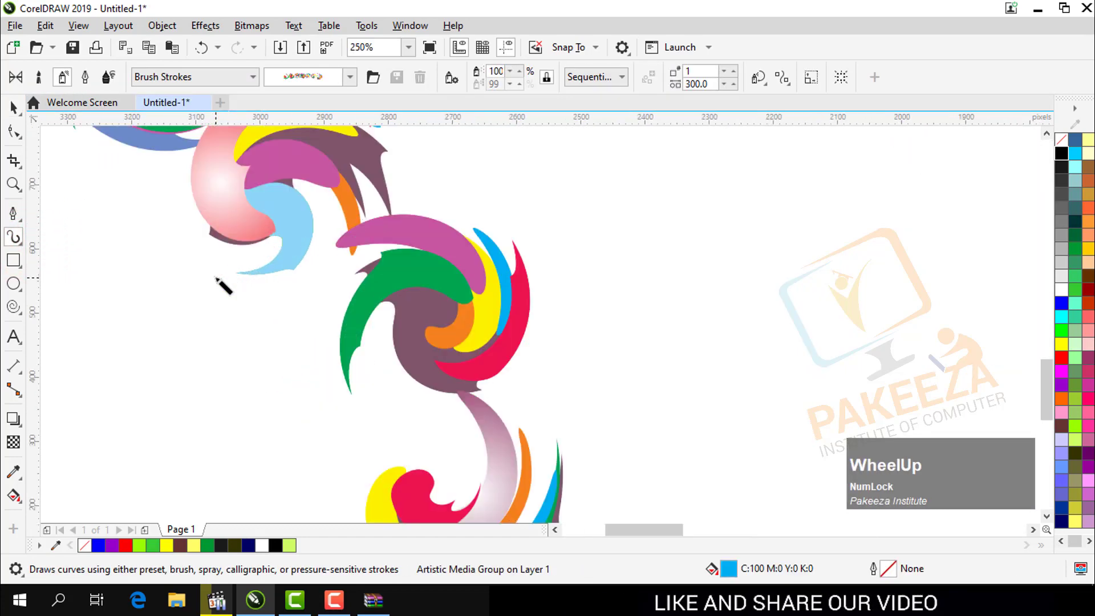
scroll(222, 286, "down", 2)
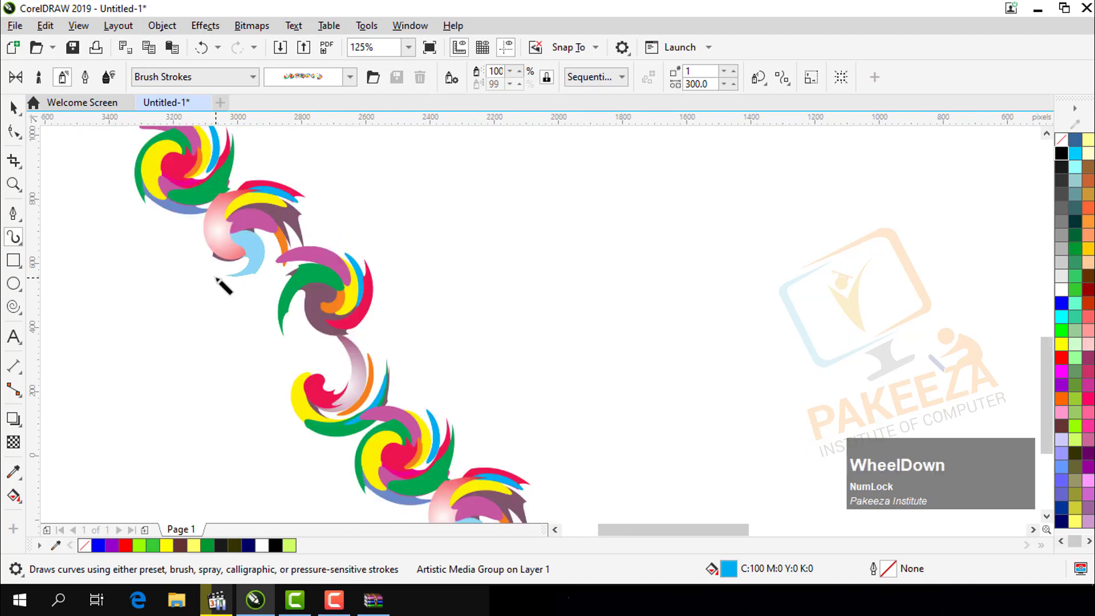
left_click(221, 231)
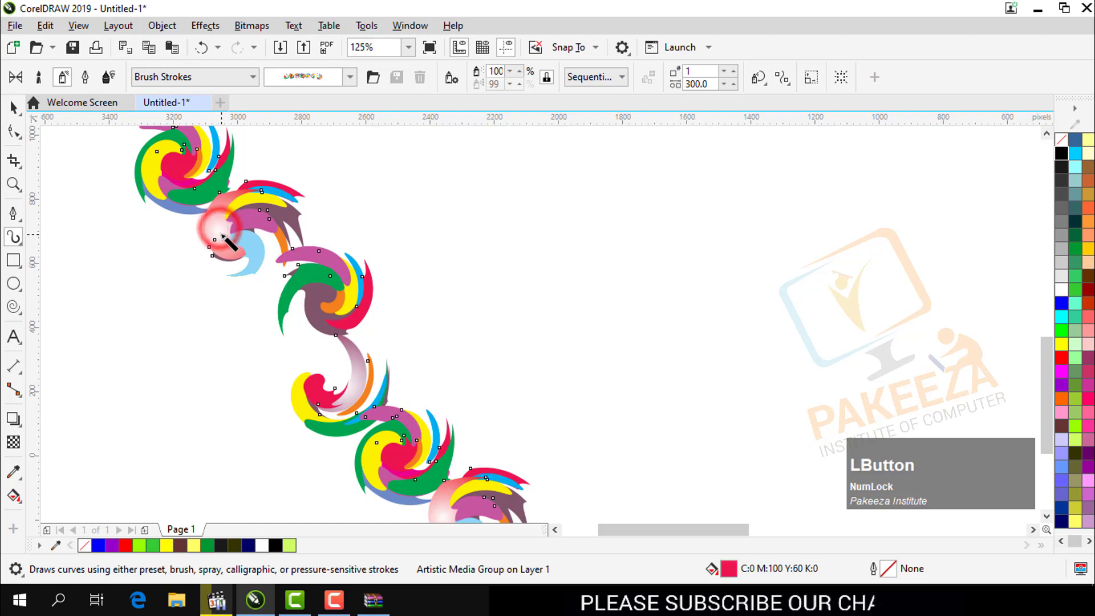
left_click(1061, 357)
left_click(1066, 330)
left_click(1063, 317)
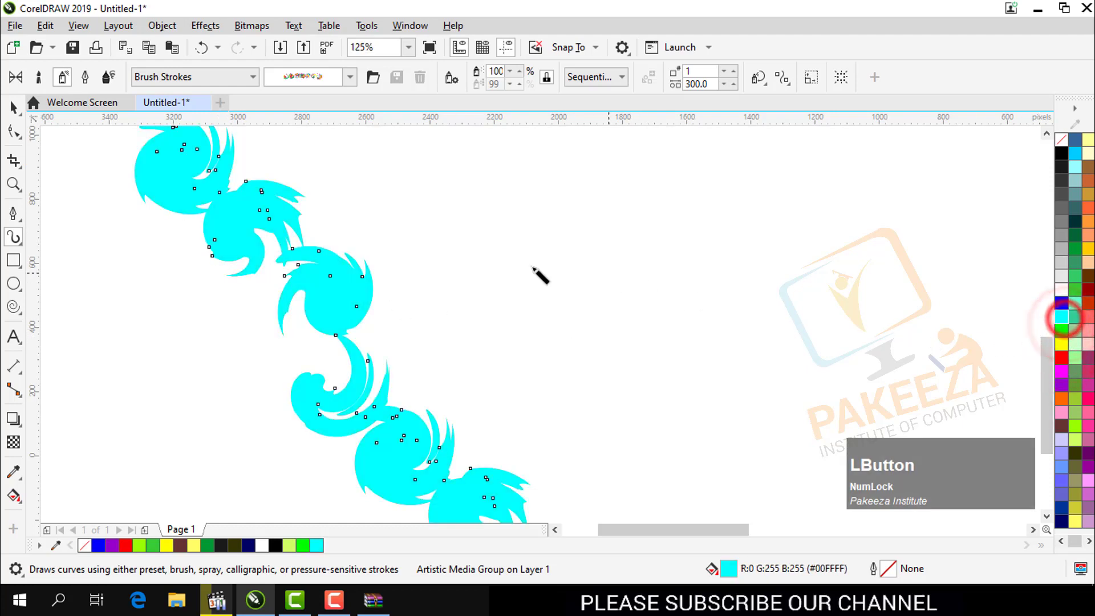
- Undo the three colour fills applied to the swirl chain
key("ctrl+z")
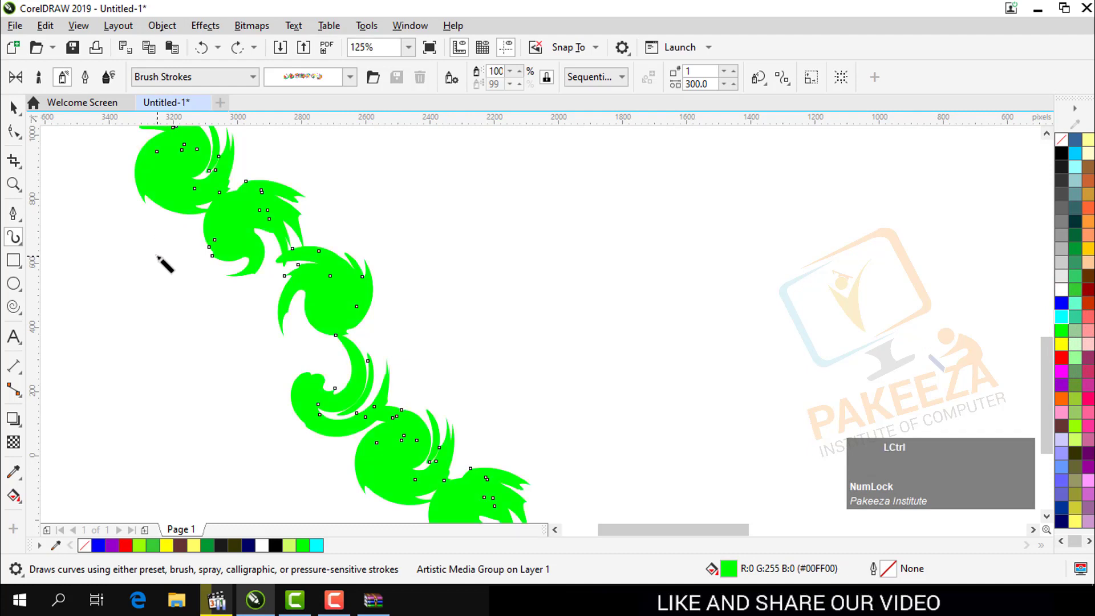
key("ctrl+z")
key("ctrl+z")
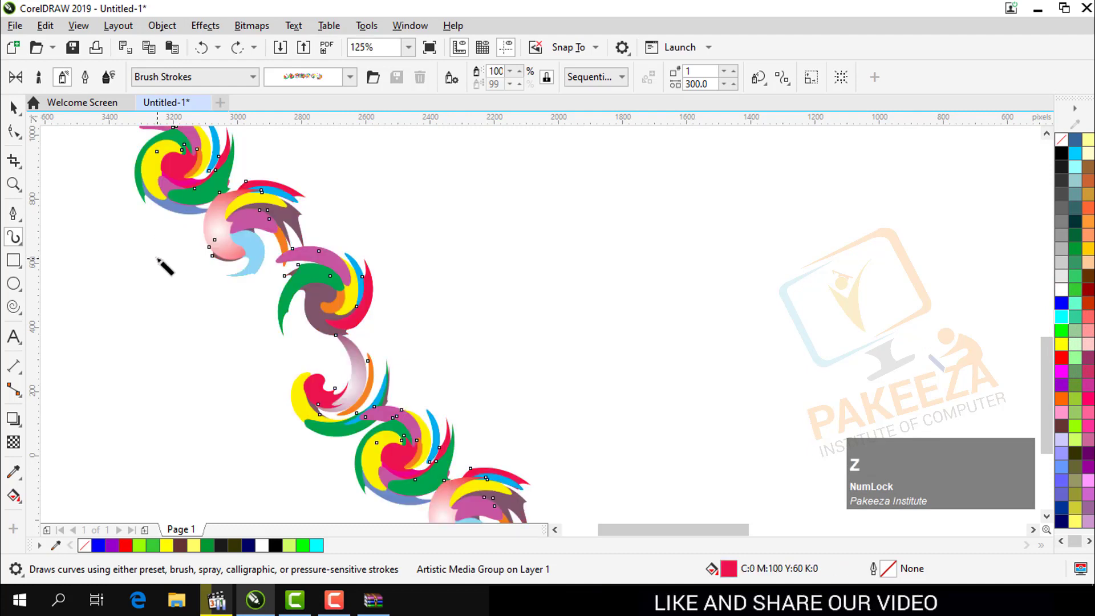
- Reselect the swirl chain, try a red fill on it once more and undo the fill
left_click(427, 224)
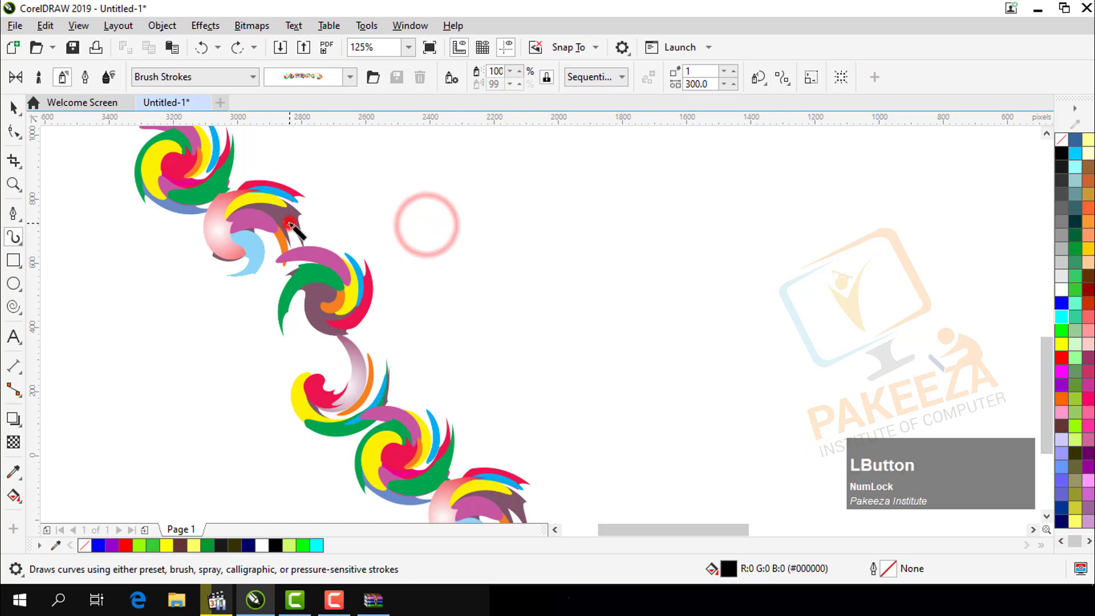
left_click(291, 223)
left_click(1062, 359)
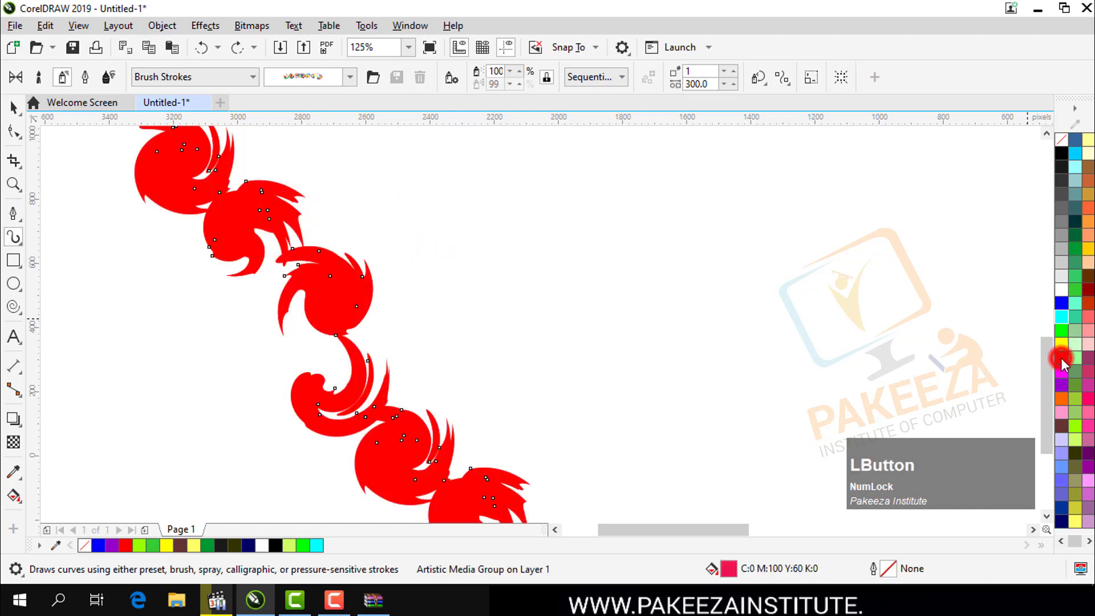
key("ctrl+z")
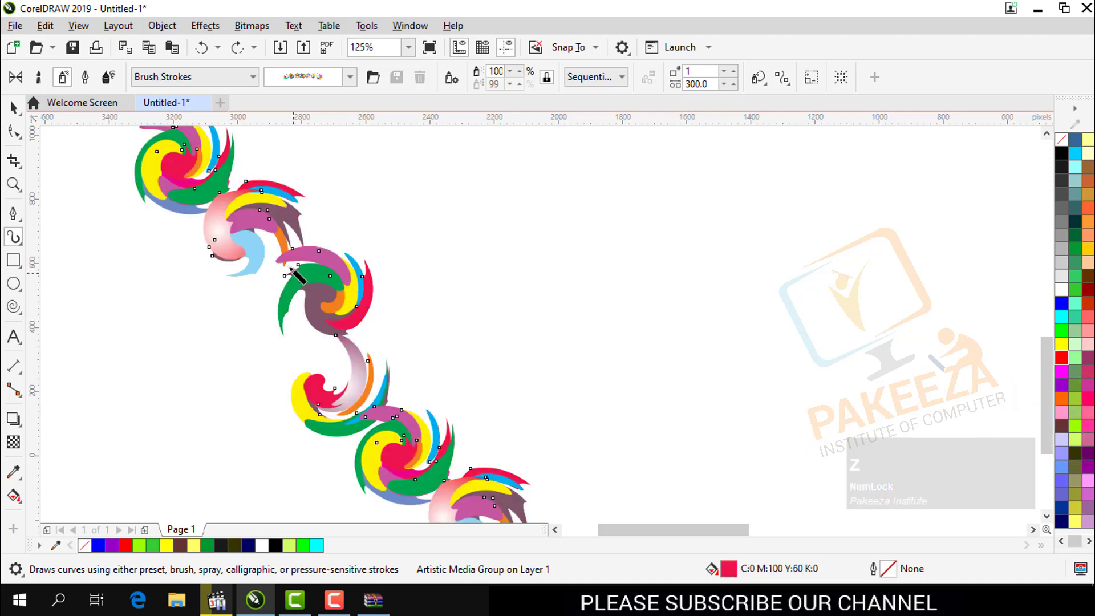
- Break the swirl chain's Artistic Media group apart and select the separated group of swirls
right_click(251, 221)
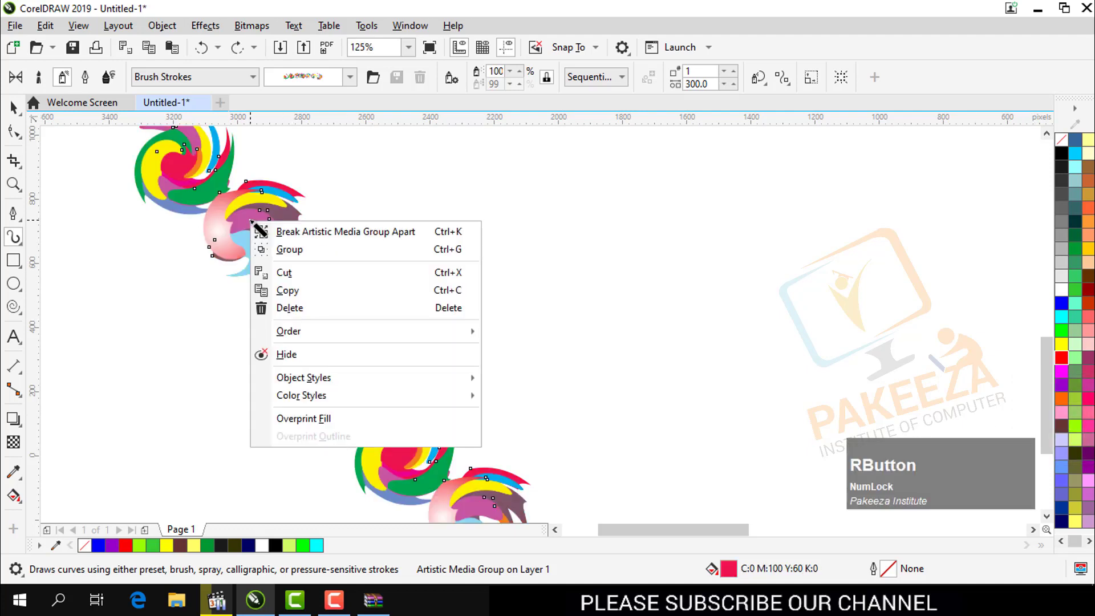
left_click(283, 232)
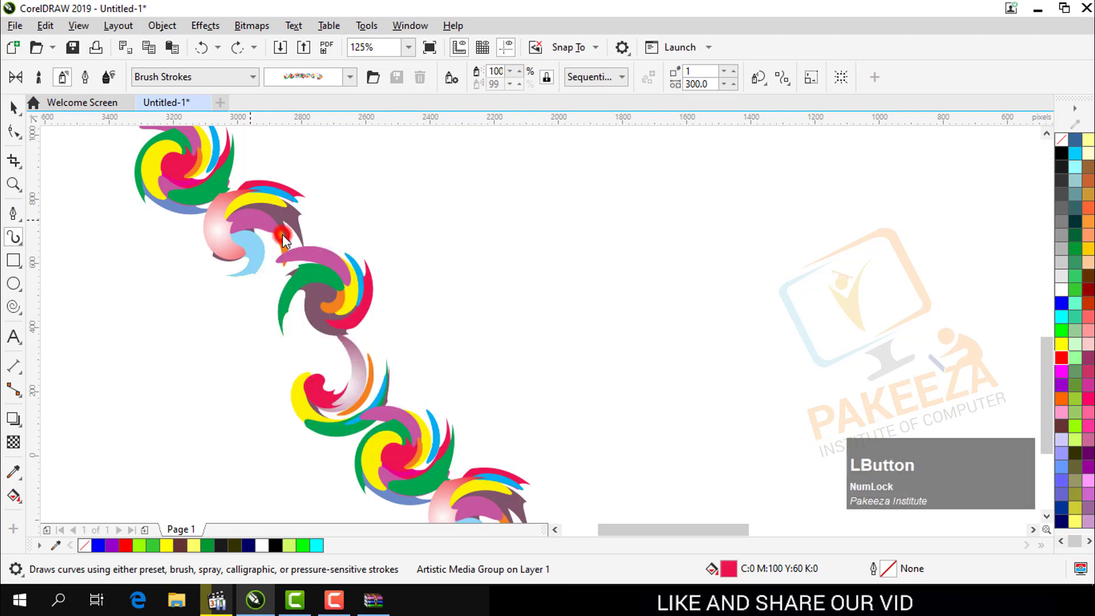
left_click(351, 227)
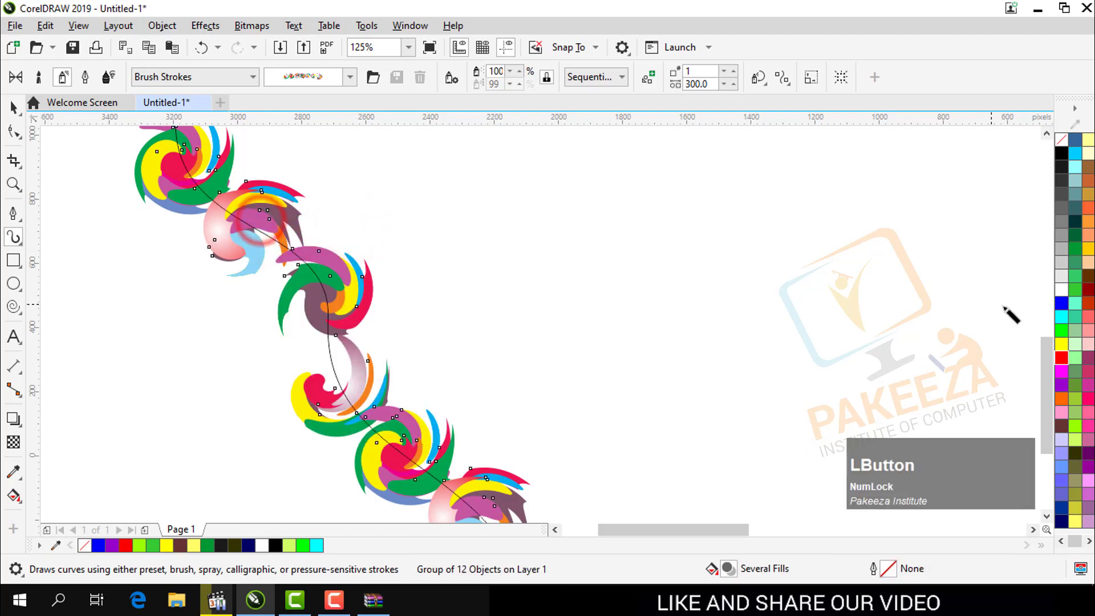
- Try a green fill on the whole separated swirl group, undo it, and ungroup it into individual swirls
left_click(1061, 329)
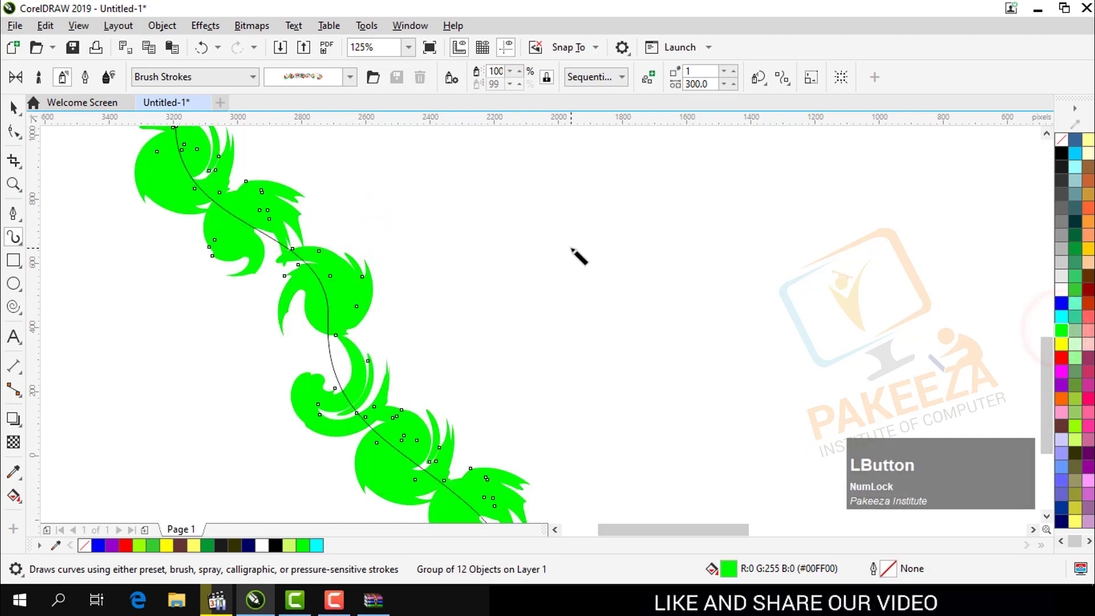
key("ctrl+z")
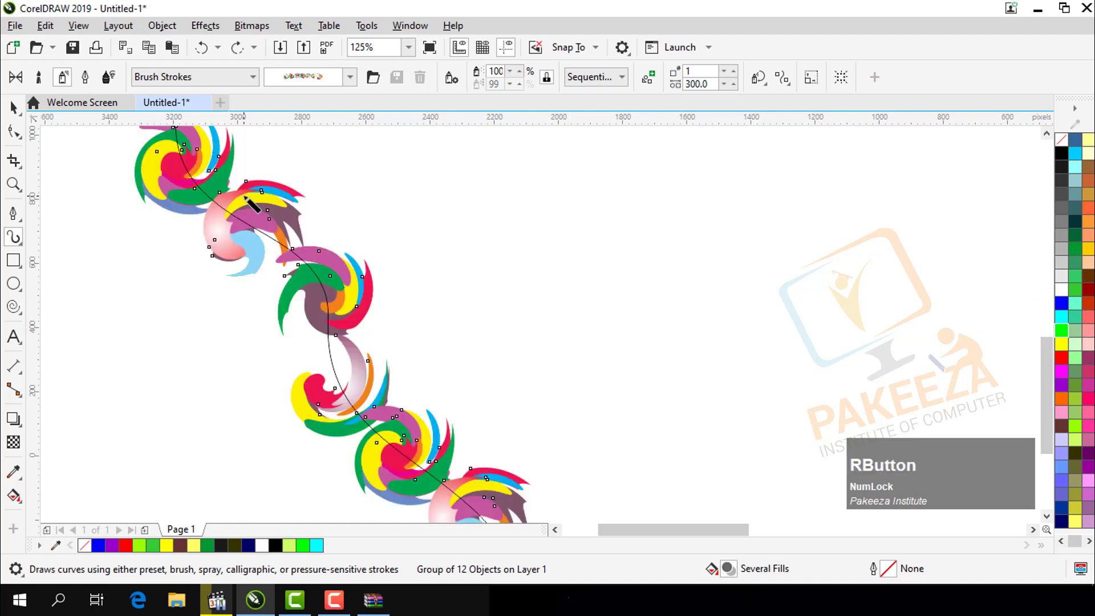
right_click(246, 198)
left_click(293, 141)
left_click(360, 215)
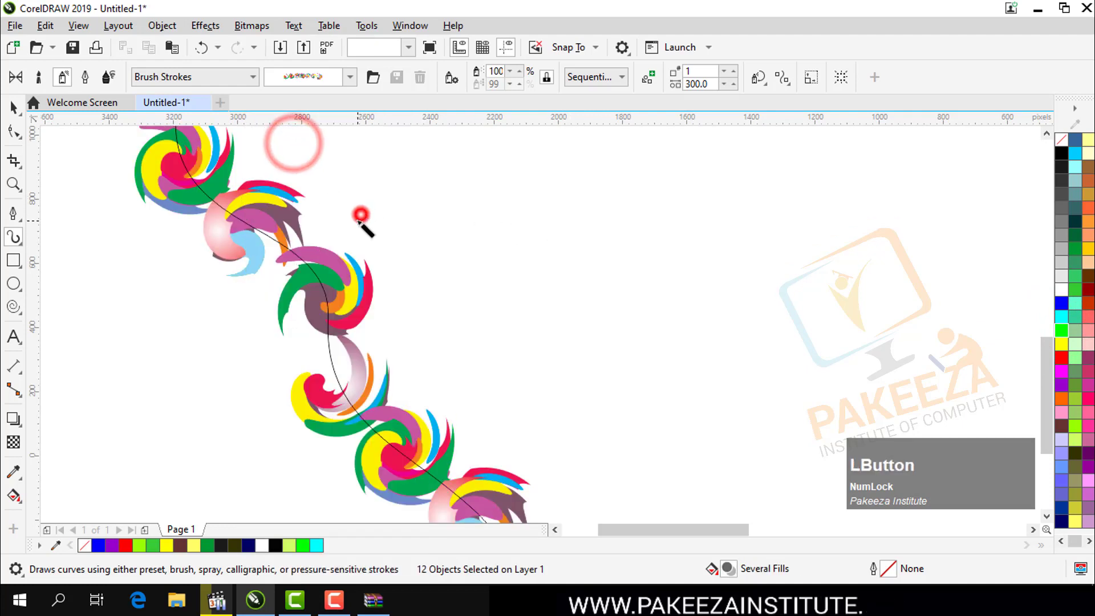
- Try a cyan fill on the pink-and-purple swirl and a yellow fill on the swirl above it, and undo both fills
left_click(246, 220)
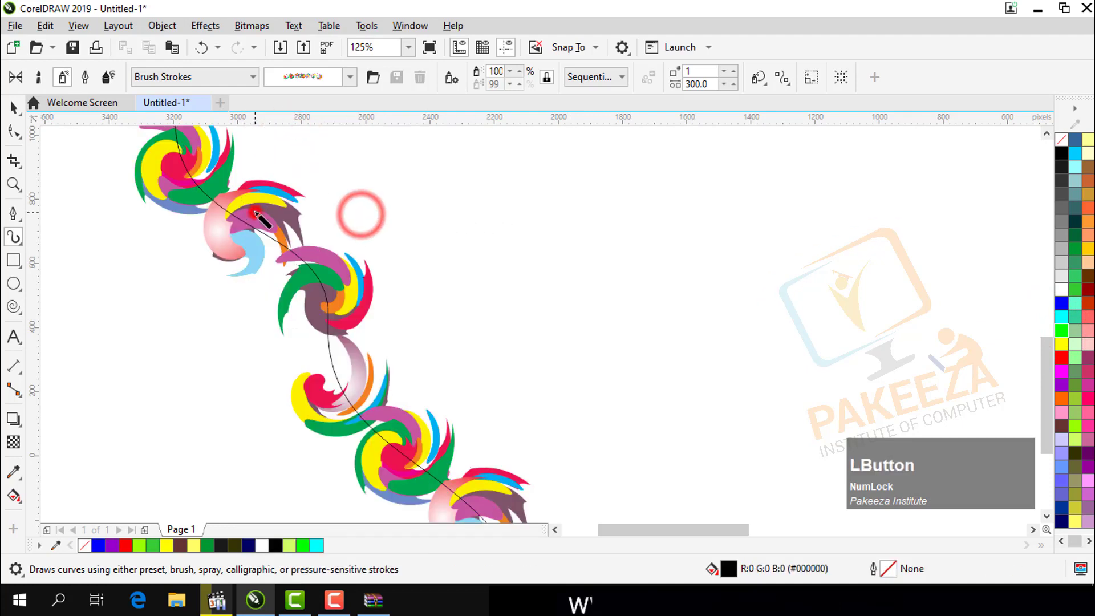
left_click(1067, 317)
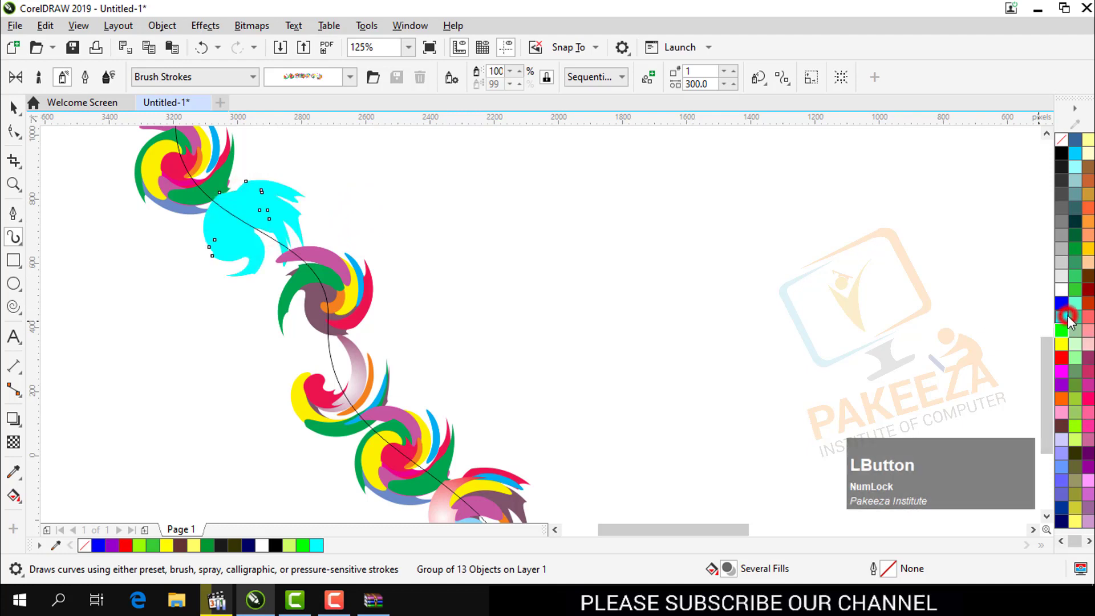
left_click(348, 215)
left_click(197, 185)
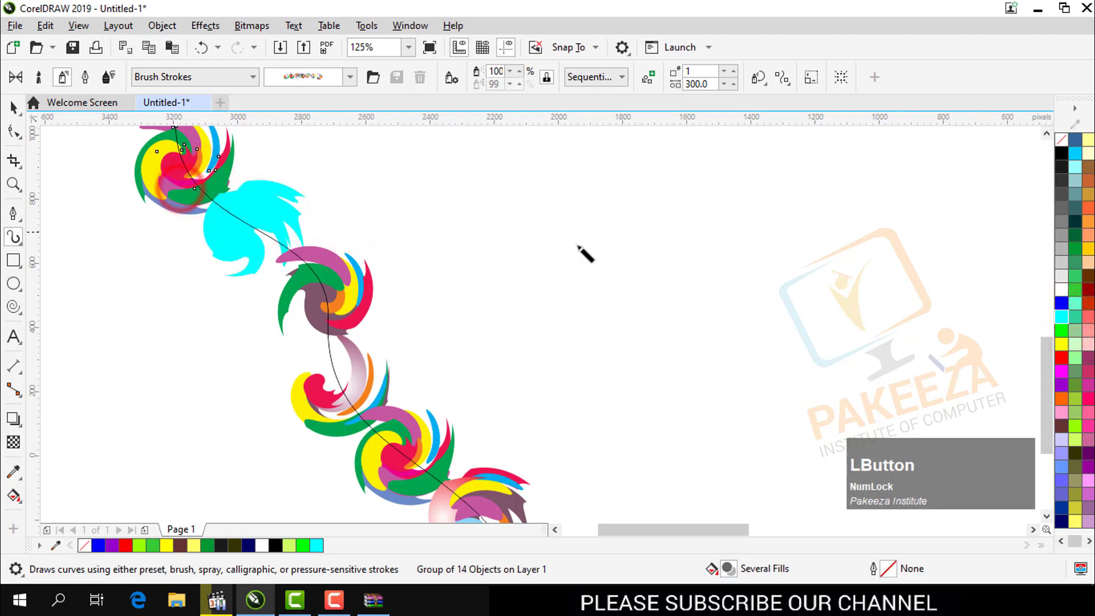
left_click(1059, 340)
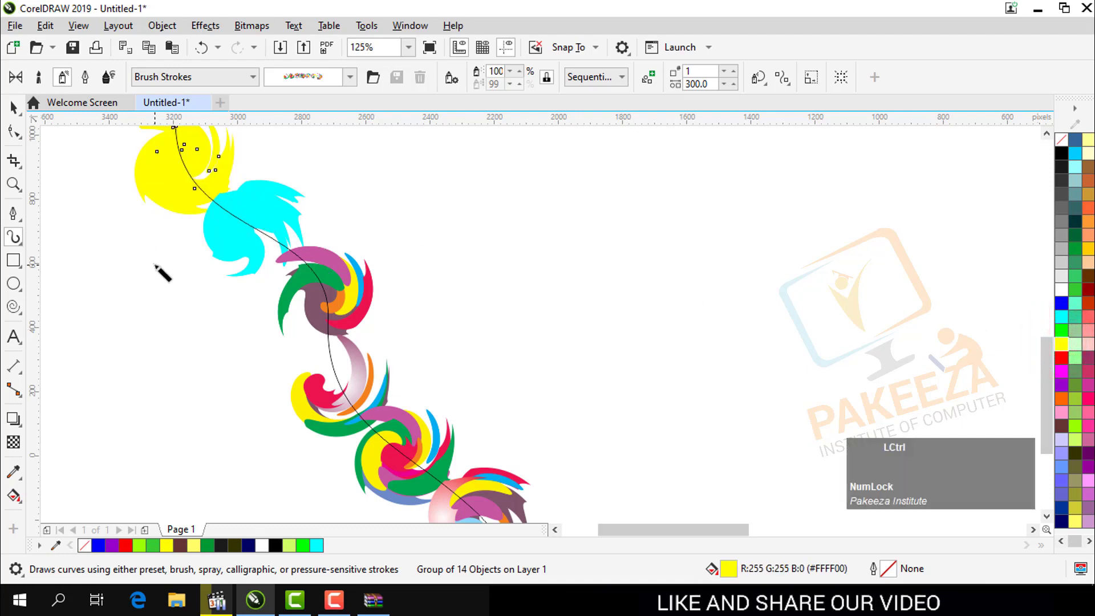
key("ctrl+z")
key("ctrl+z")
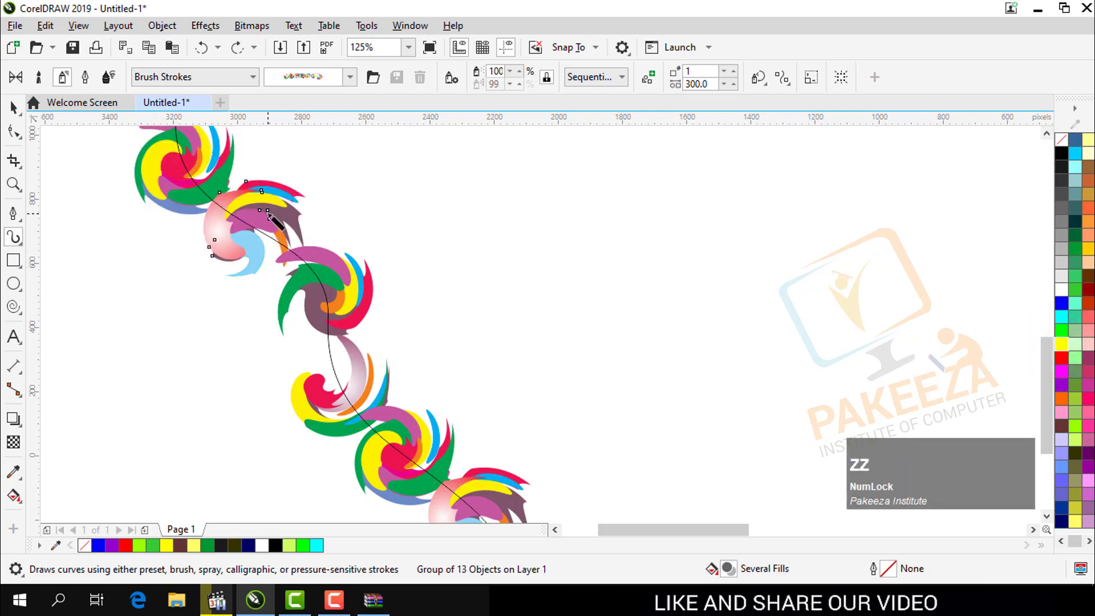
- Ungroup the pink-and-purple swirl into its separate curves and fill the swirl just below it with red
right_click(266, 218)
left_click(298, 164)
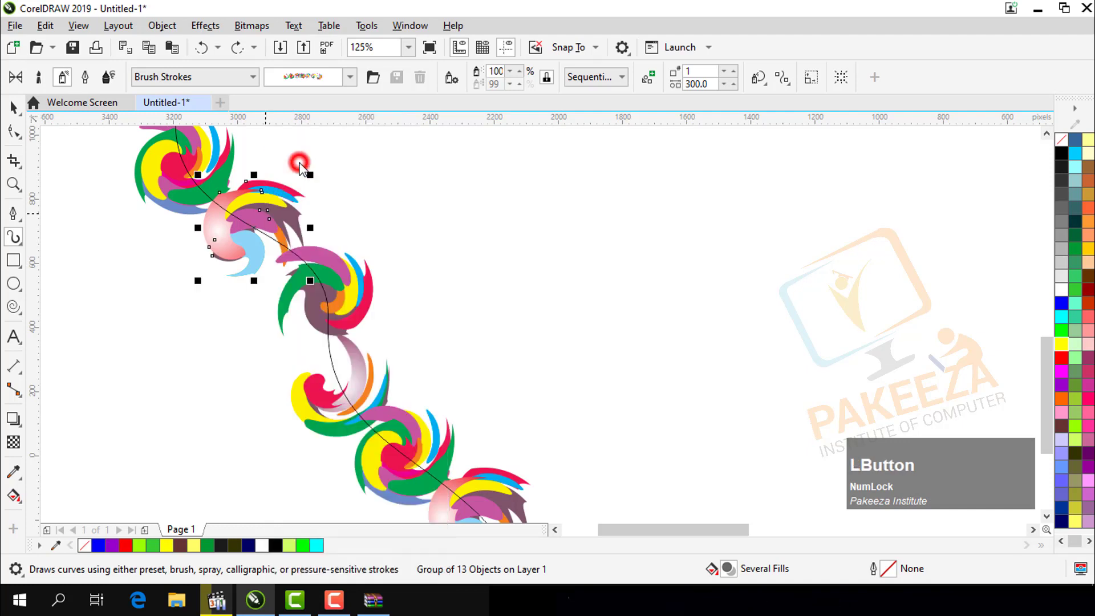
left_click(384, 246)
left_click(326, 307)
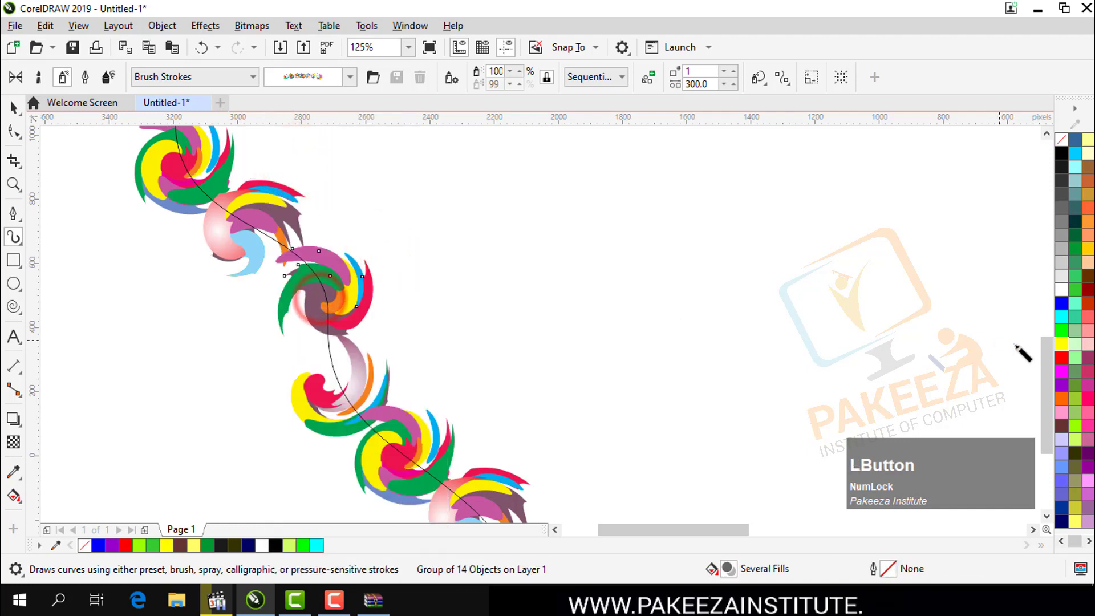
left_click(1061, 358)
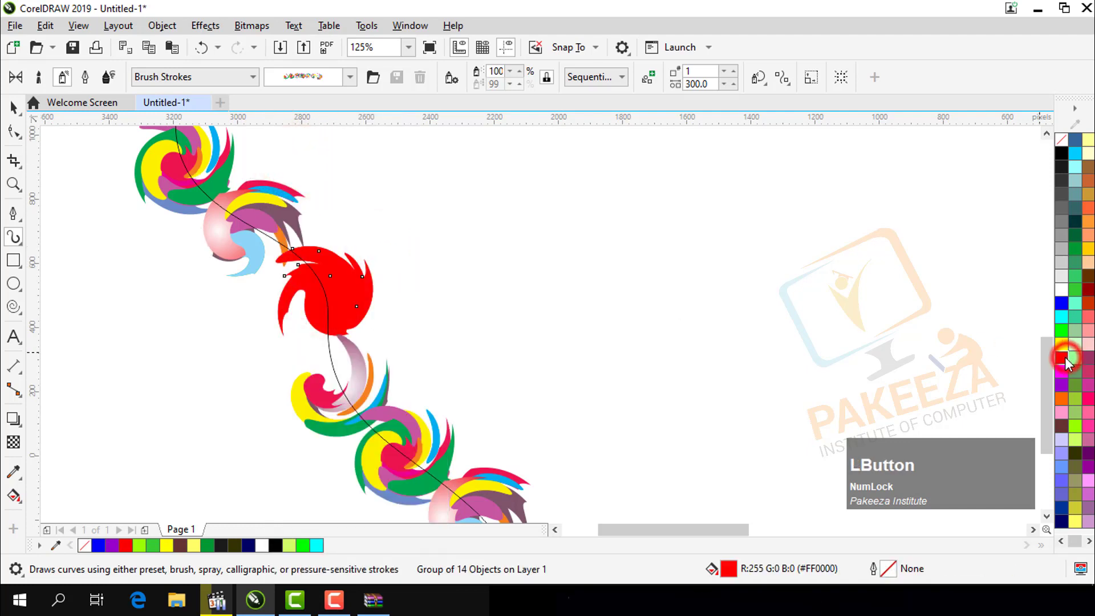
- Recolour single curves of the ungrouped swirl: the yellow arc blue, the purple curve light green and the dark mauve curve red
left_click(236, 221)
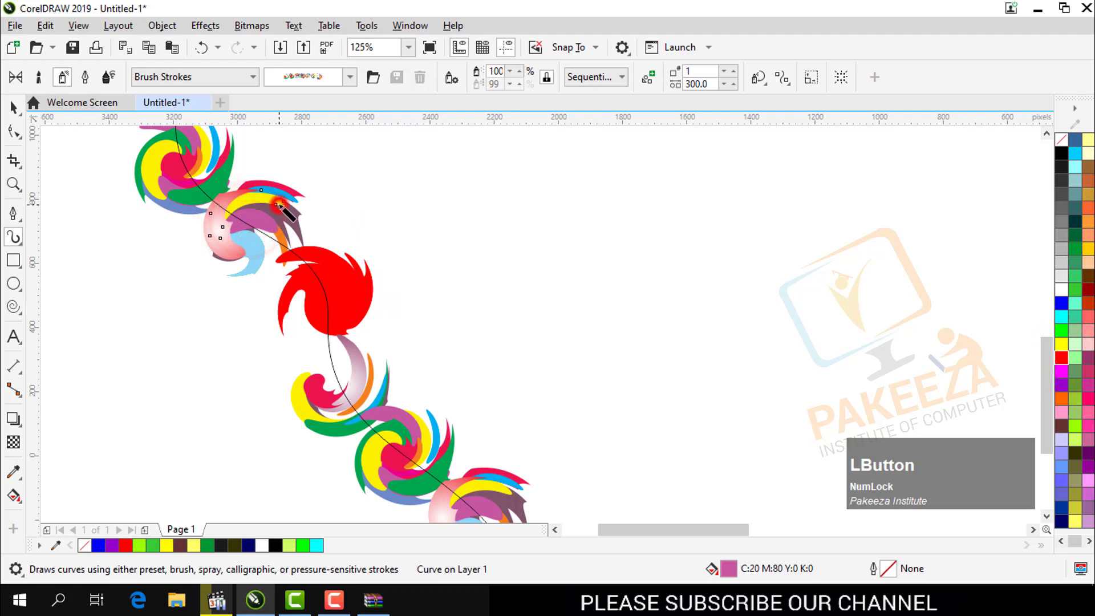
left_click(1061, 331)
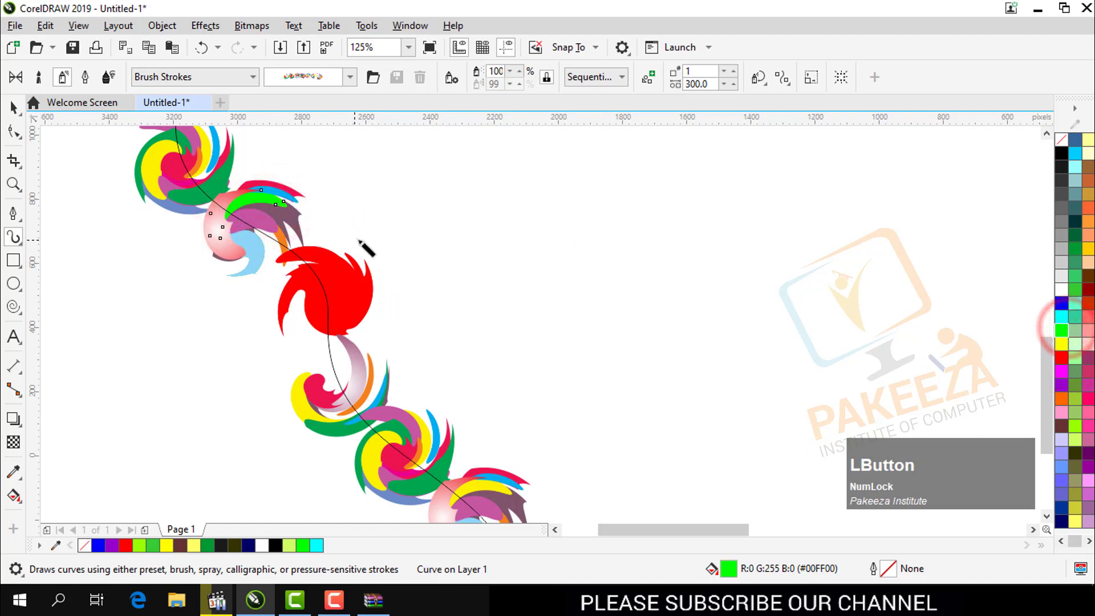
left_click(1061, 302)
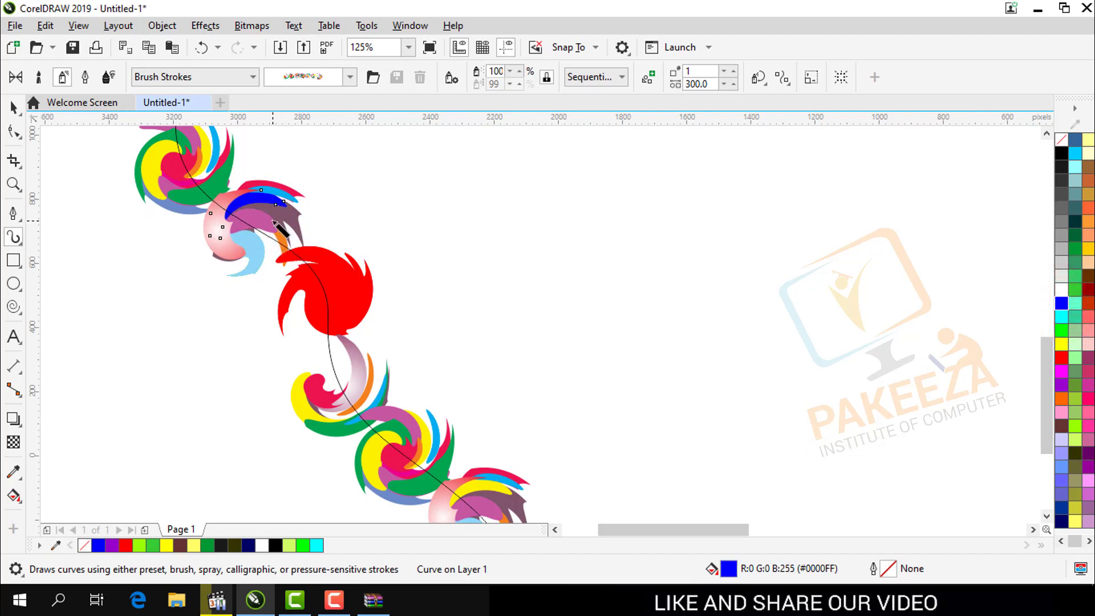
left_click(1061, 409)
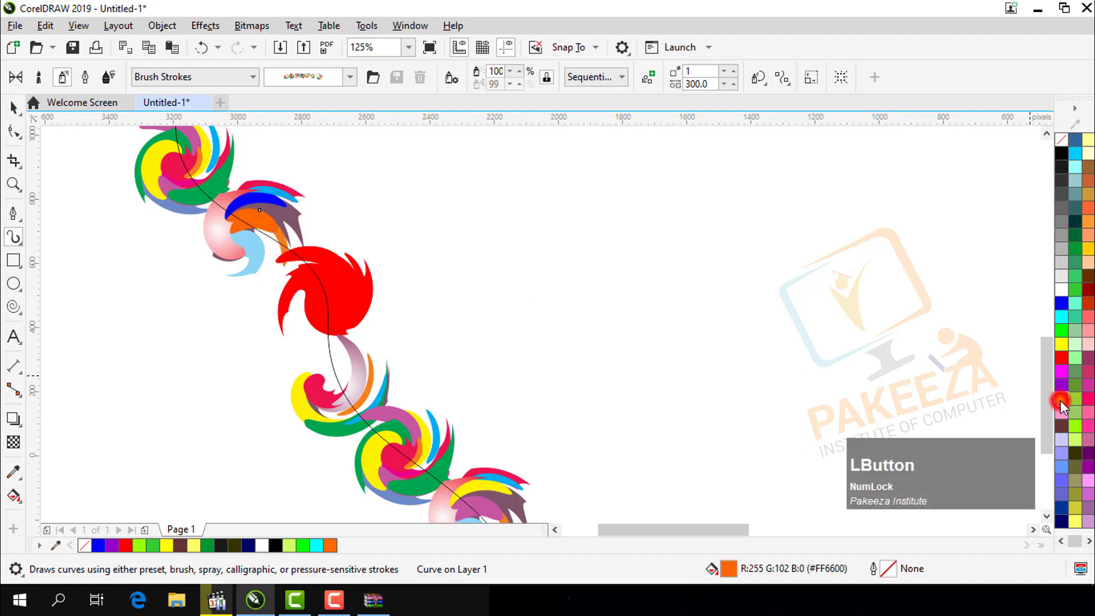
left_click(1072, 436)
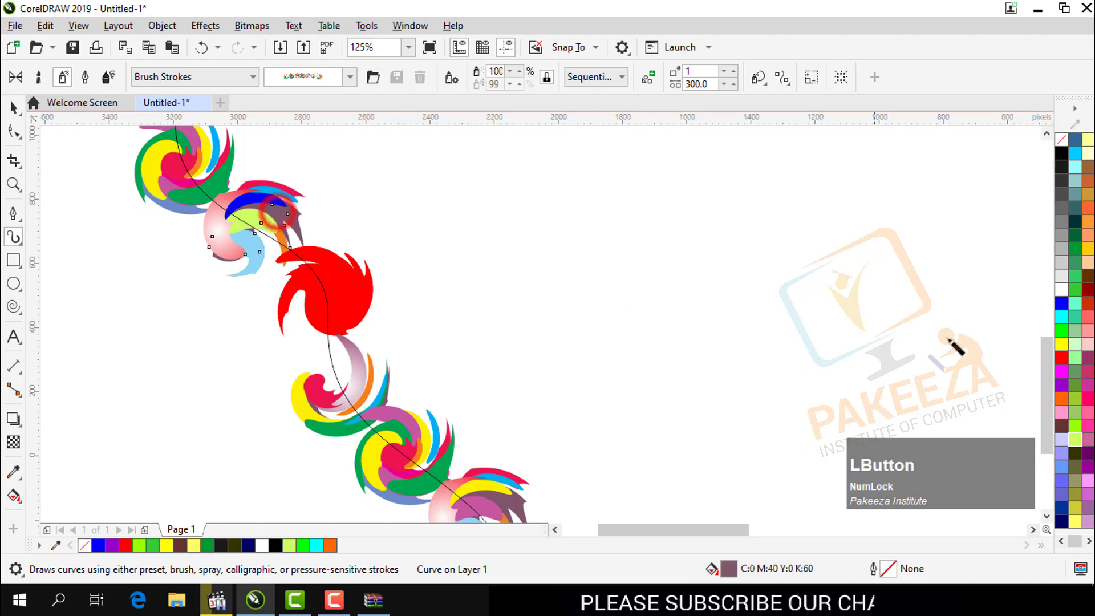
left_click(1062, 357)
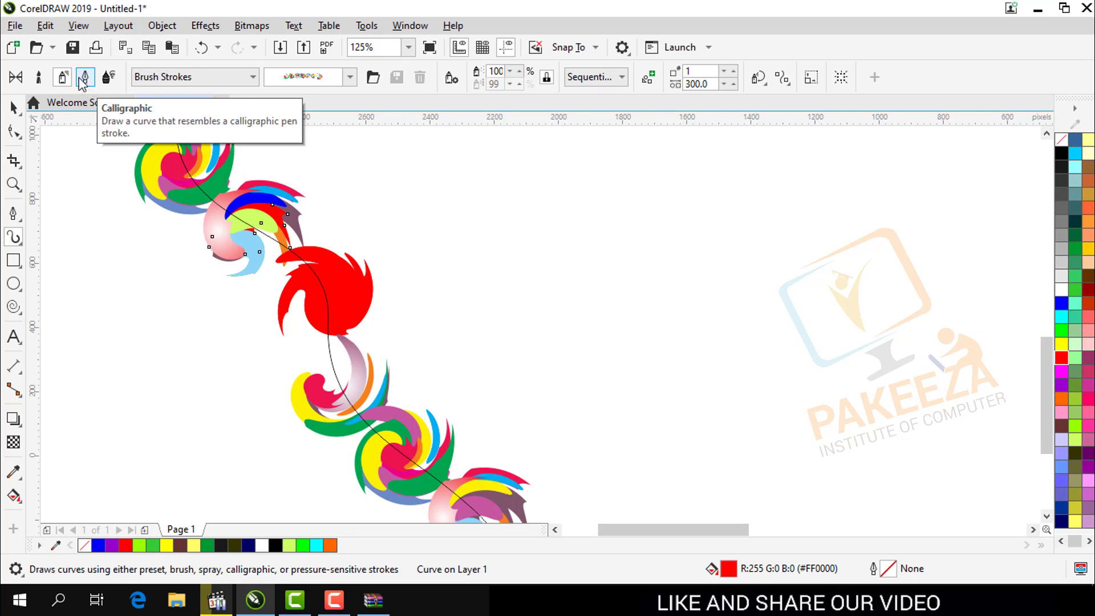
- Choose the Food sprayer category while keeping the multicolour swirl pattern, and spray diagonal strokes beside the recoloured chain
left_click(252, 80)
left_click(180, 108)
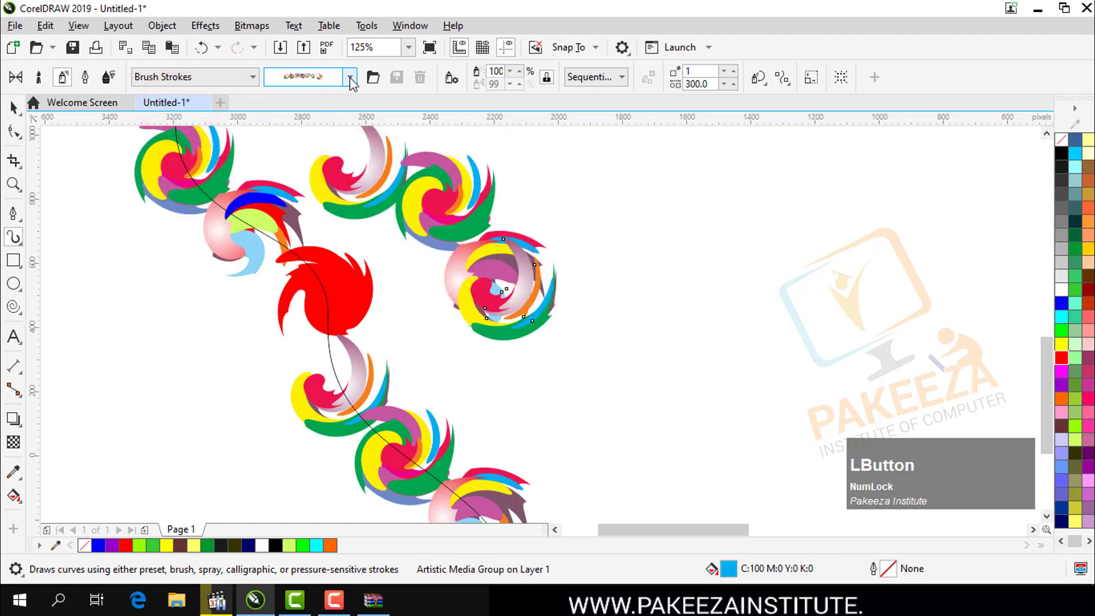
left_click(351, 84)
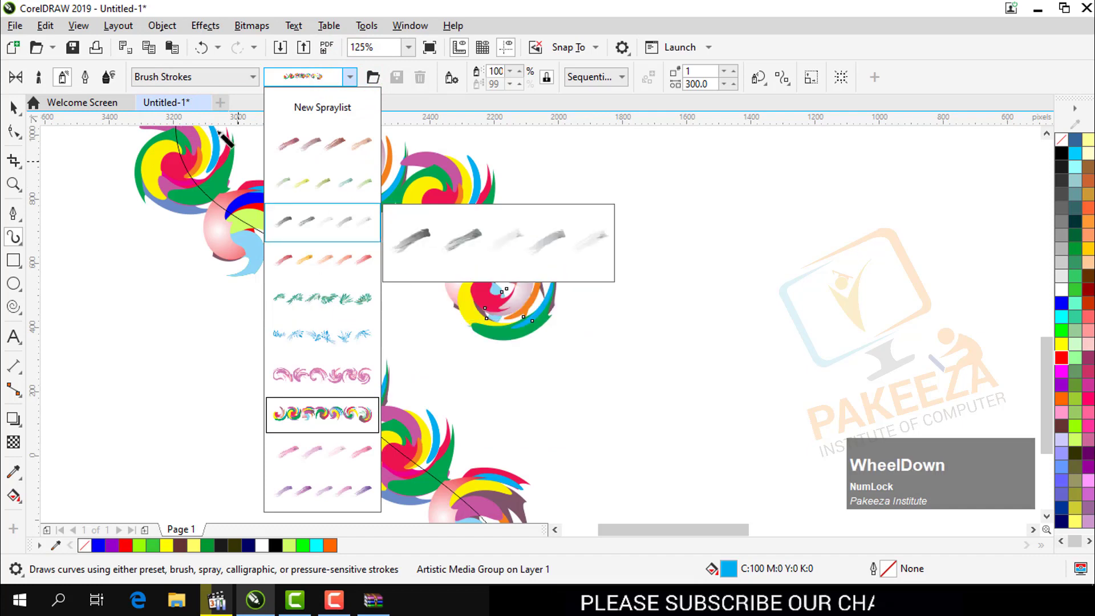
left_click(211, 76)
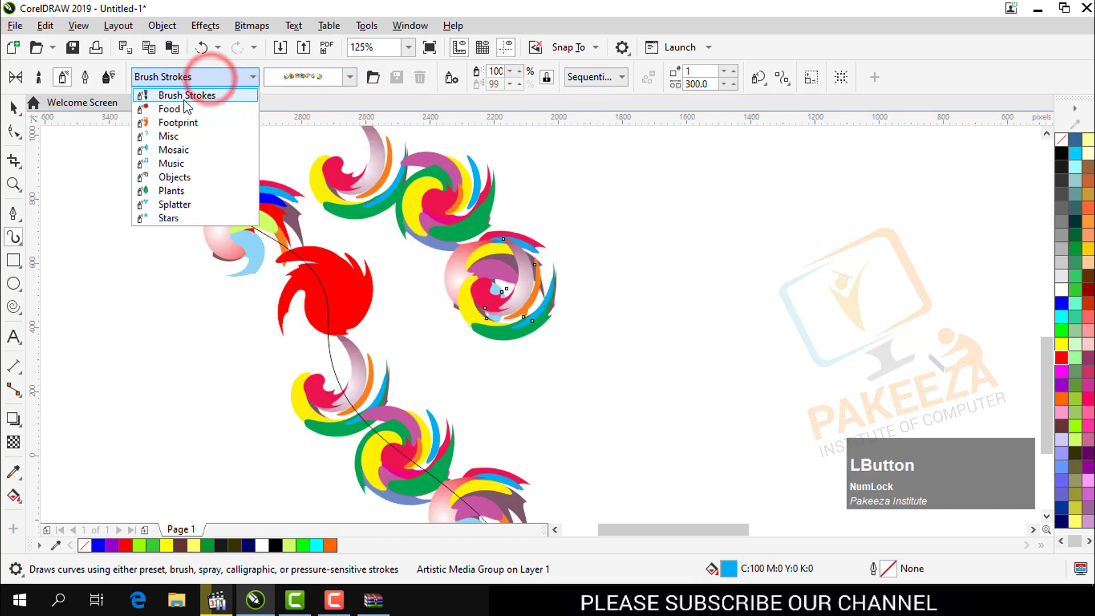
left_click(182, 108)
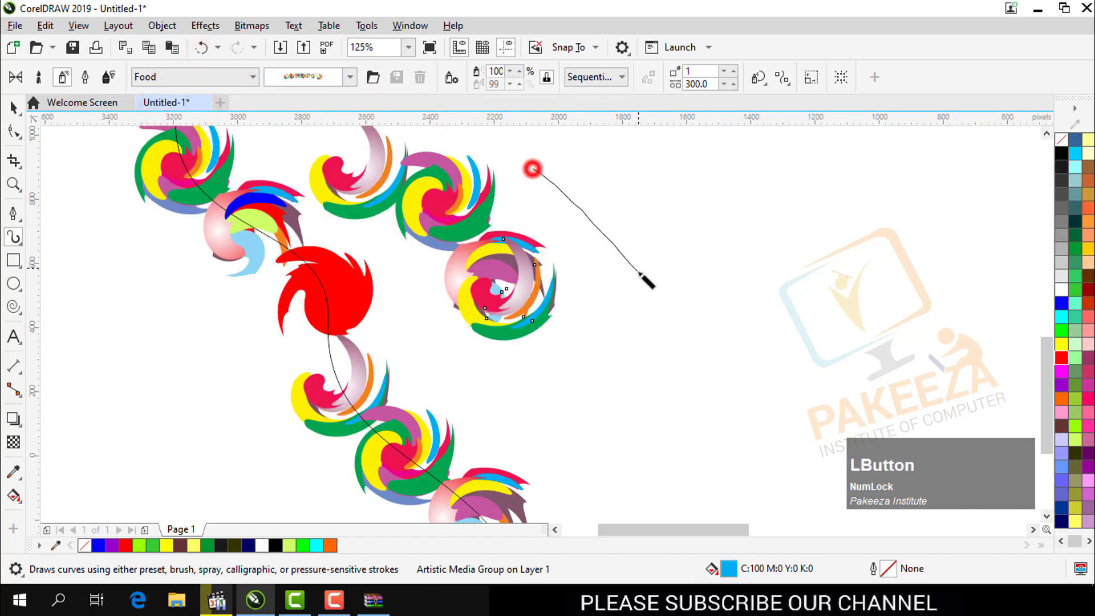
left_click_drag(647, 281, 650, 282)
- Change the newest sprayed stroke's pattern to the purple brush strokes at the end of the Brush Strokes spraylist
left_click(350, 77)
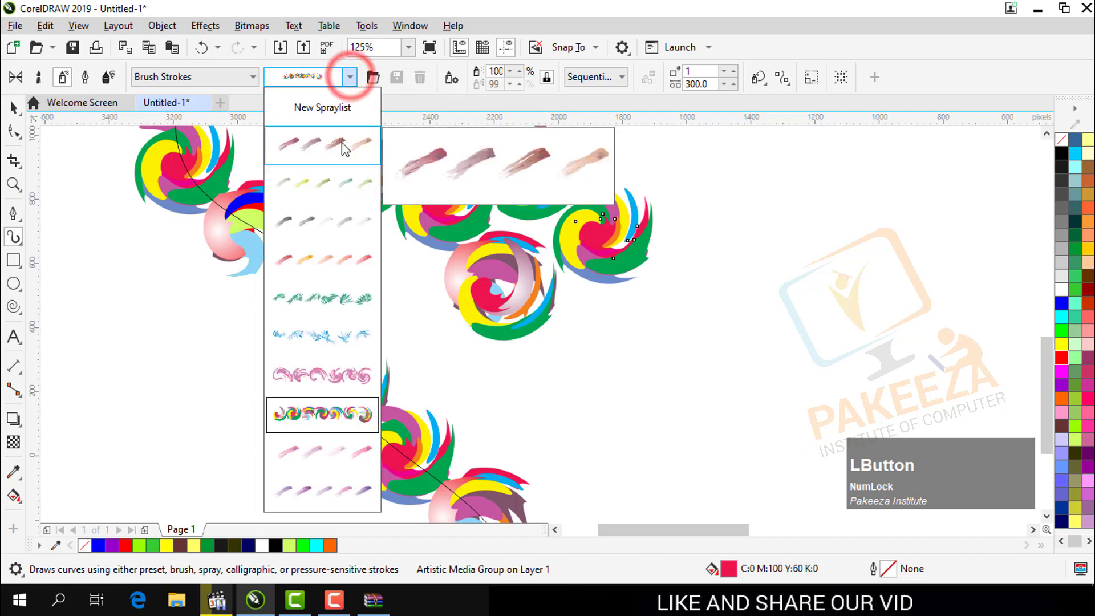
scroll(345, 257, "down", 2)
key("Down")
key("Down")
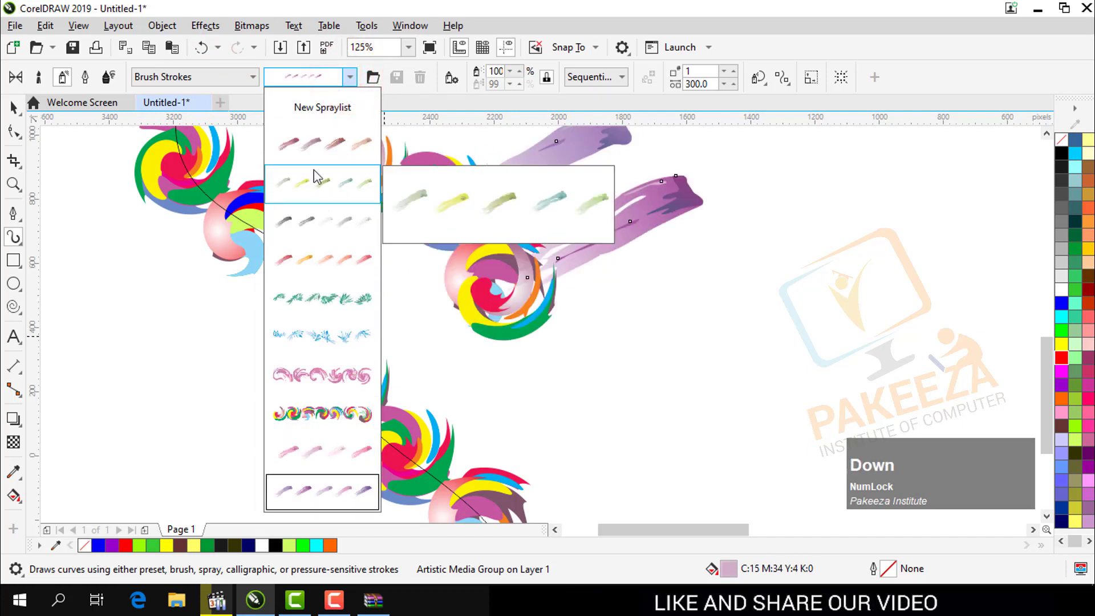
- Set the sprayer category to Footprint and to Food without picking a pattern, and spray another purple brush-stroke pair below the previous one
left_click(187, 76)
left_click(190, 78)
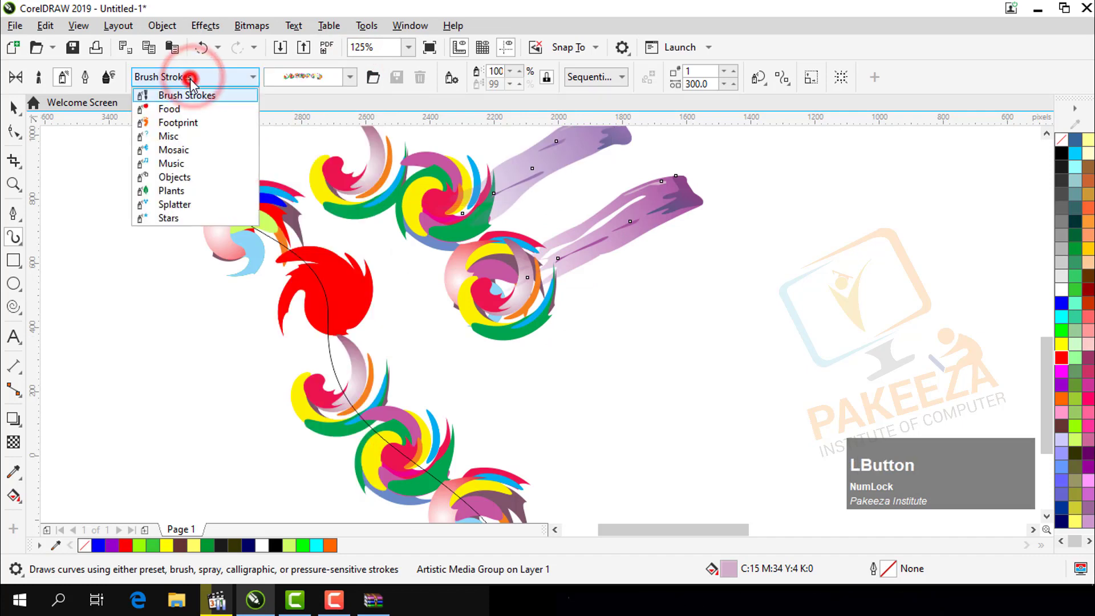
left_click(183, 122)
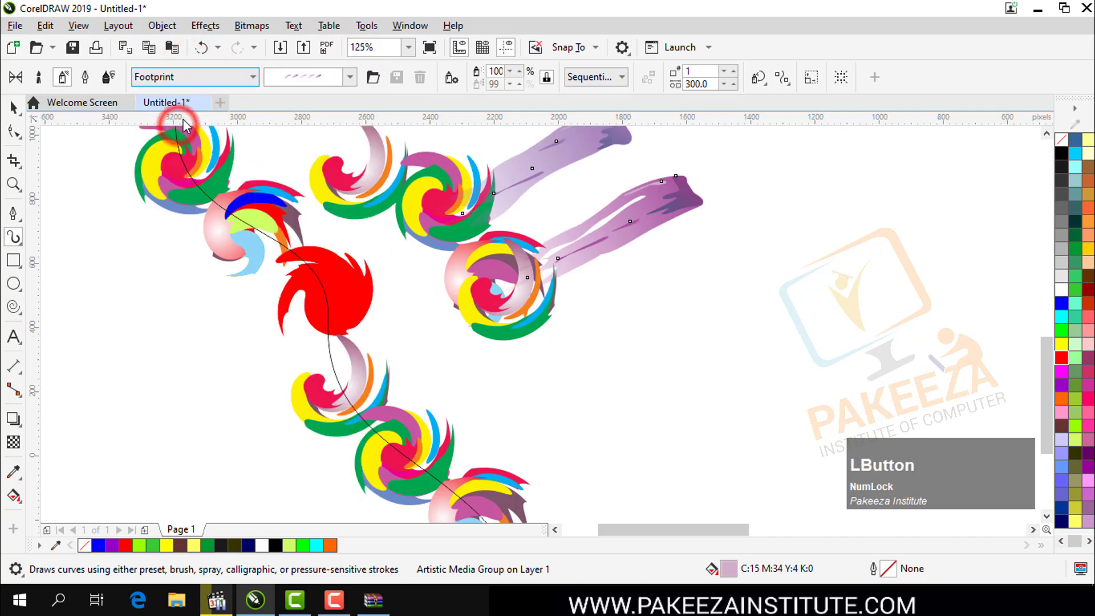
left_click(220, 75)
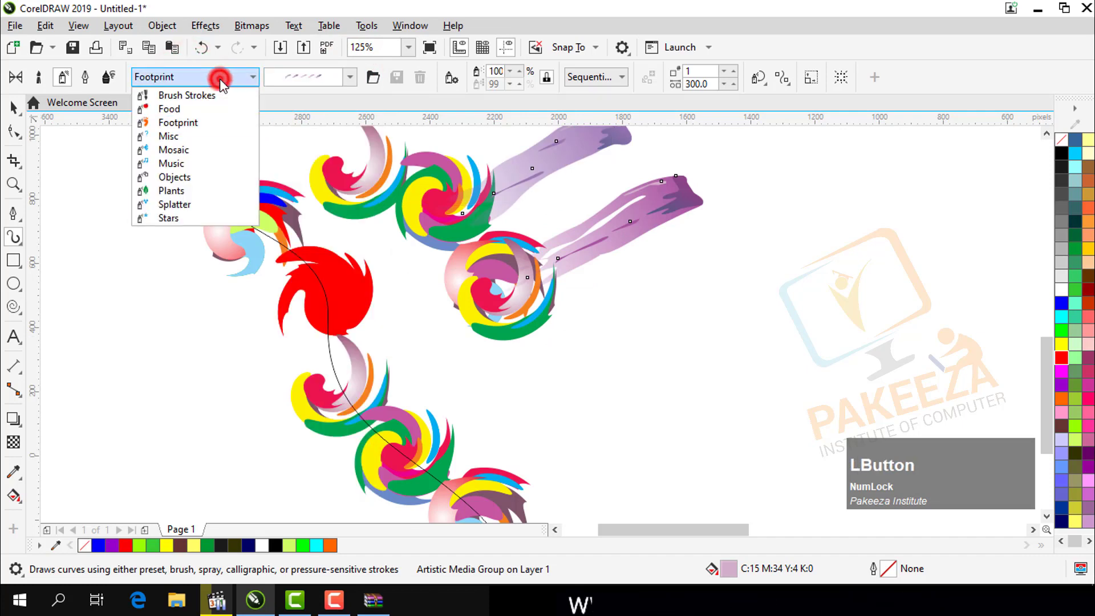
left_click(171, 109)
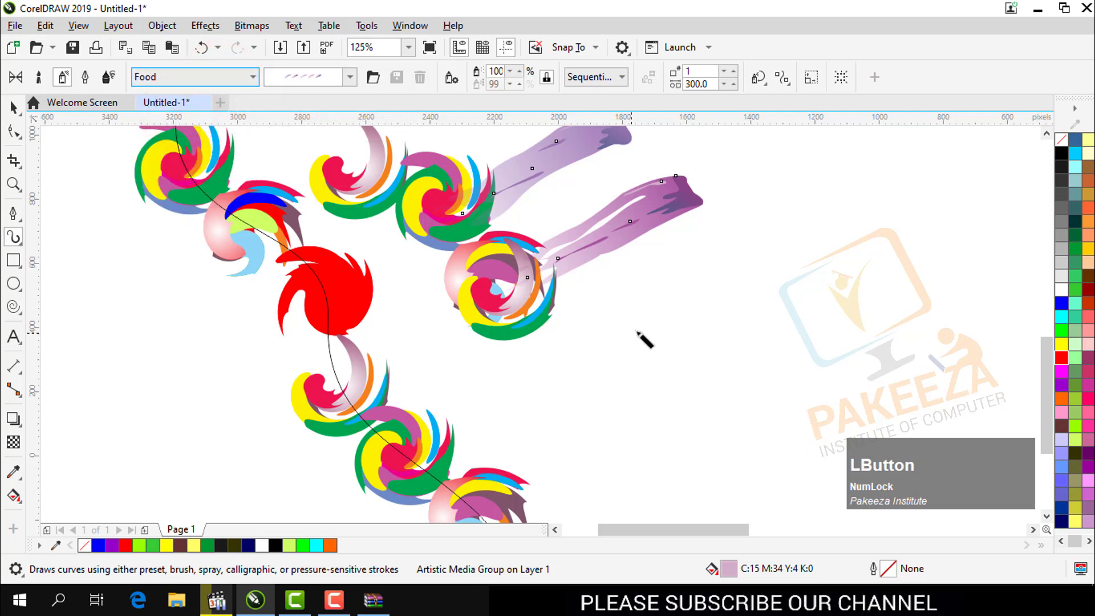
left_click(653, 314)
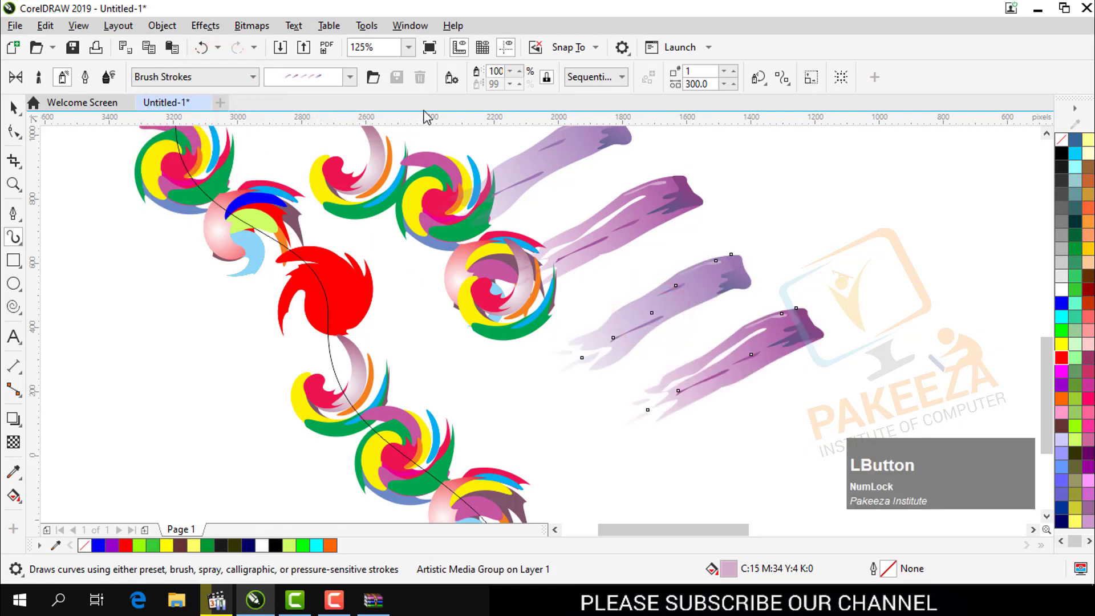
- Try Artistic Media's Brush mode with the Objects category, followed by the Calligraphic mode
left_click(38, 77)
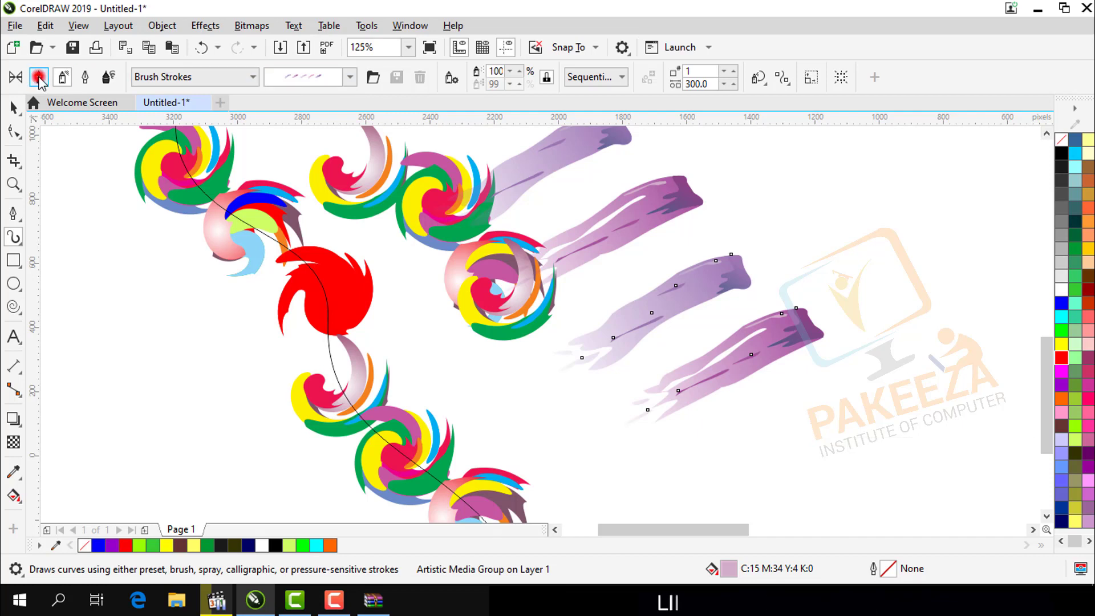
left_click(230, 77)
left_click(176, 122)
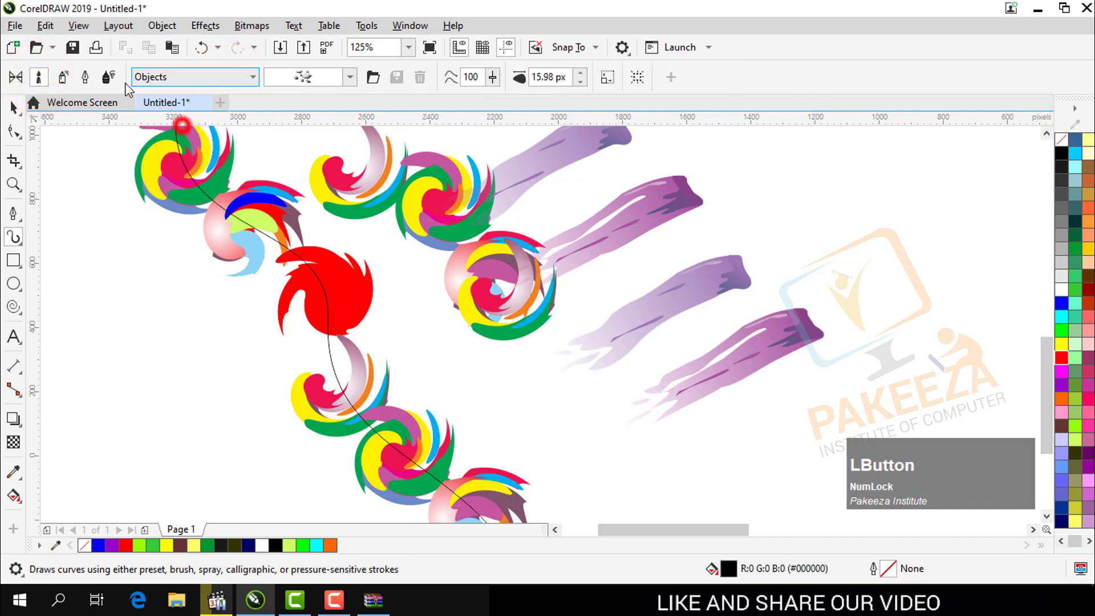
left_click(85, 77)
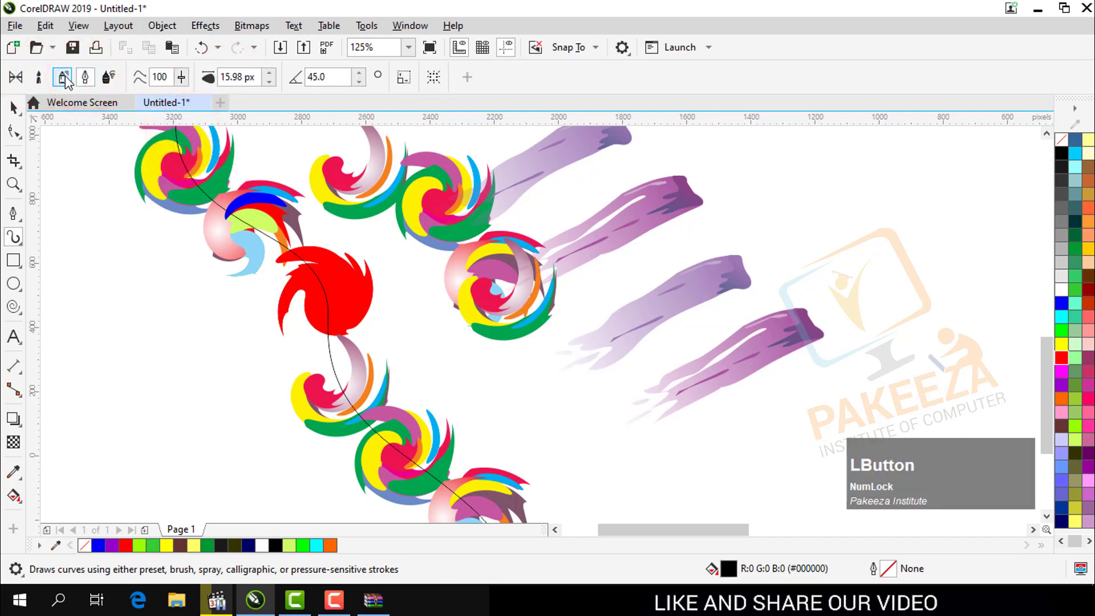
- Return to Sprayer mode, choose the Plants category, and spray two leaf-and-plant strokes, one on each side of the existing artwork
left_click(63, 77)
left_click(193, 77)
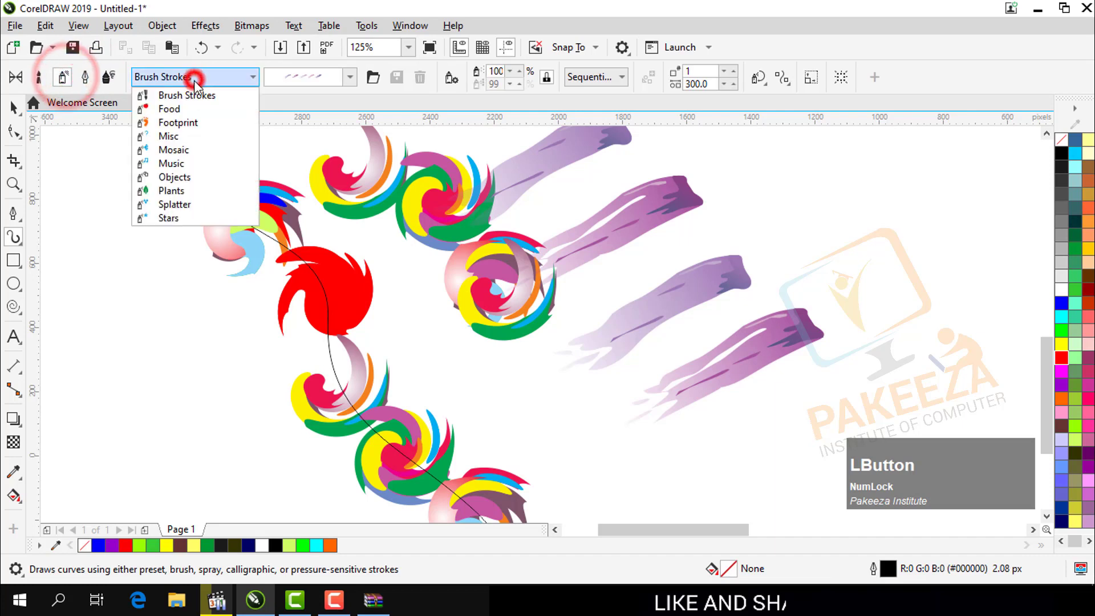
left_click(179, 192)
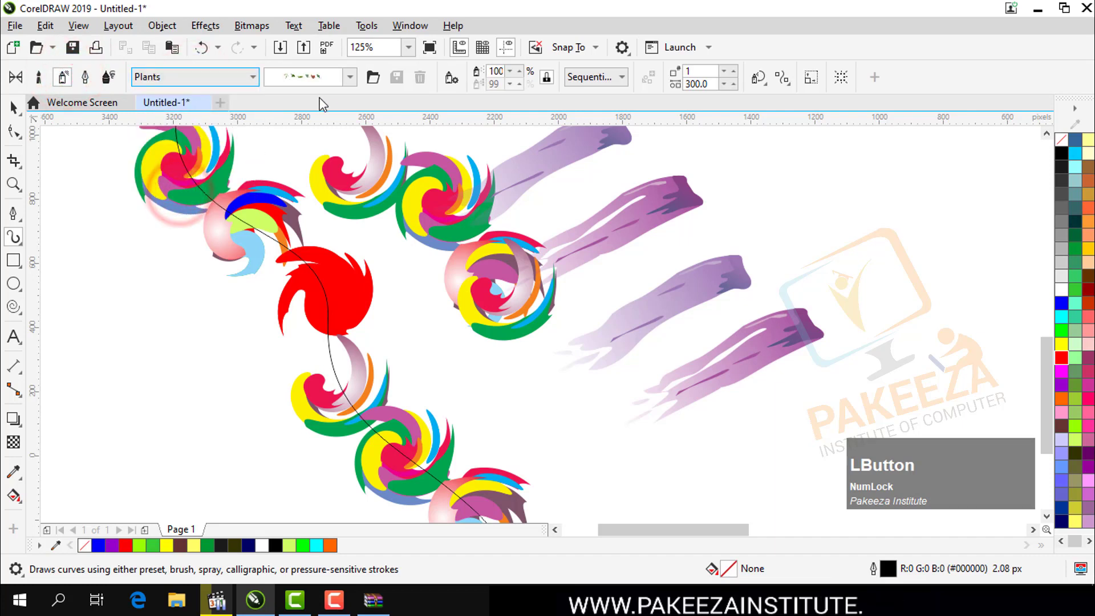
mouse_move(87, 243)
left_mouse_down()
mouse_move(256, 442)
mouse_move(319, 476)
left_mouse_up()
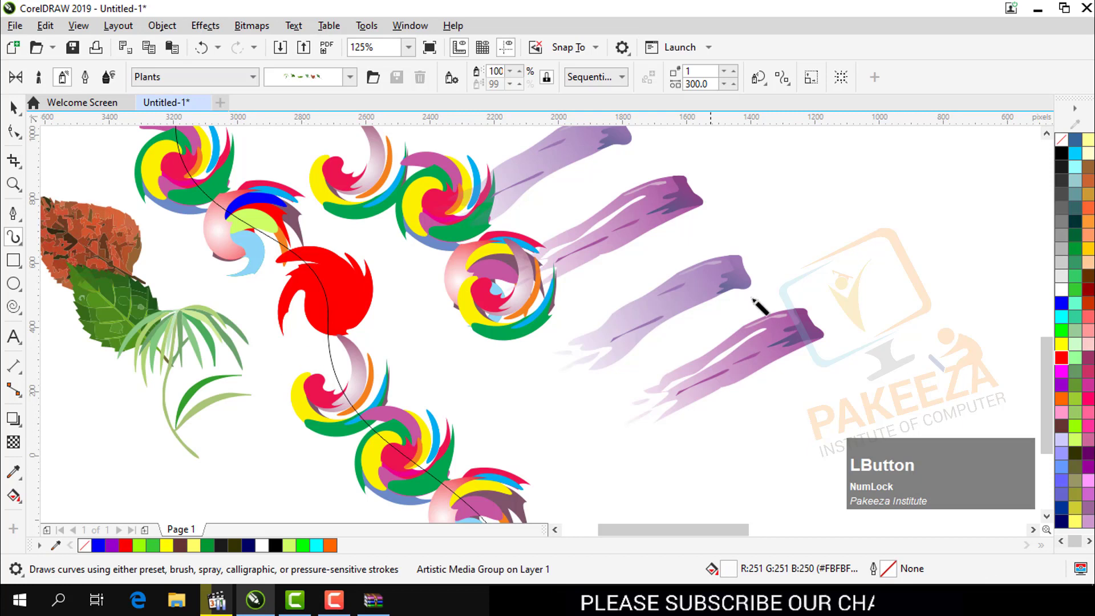
mouse_move(772, 176)
left_mouse_down()
mouse_move(861, 291)
mouse_move(863, 354)
left_mouse_up()
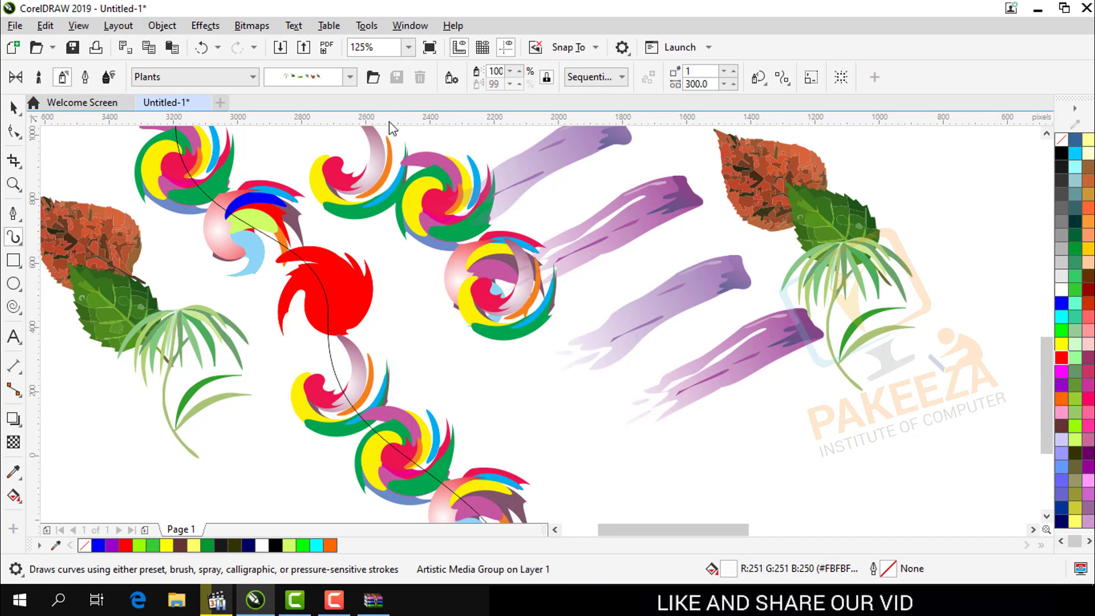
- Set the sprayer category to Food without picking a pattern, and spray three more leaf strokes across the middle of the artwork
left_click(217, 77)
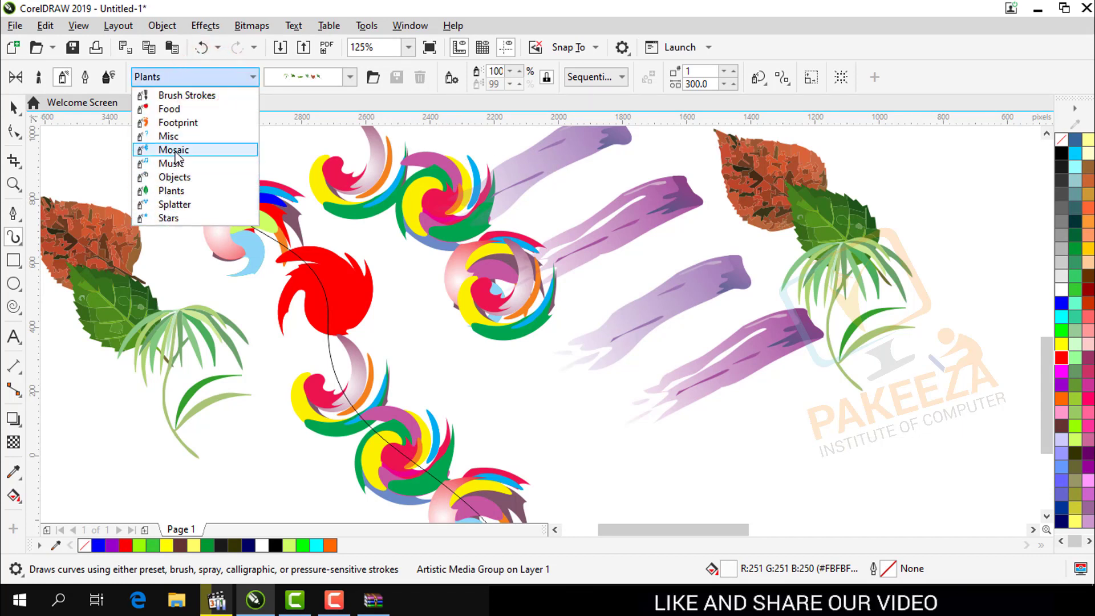
left_click(180, 109)
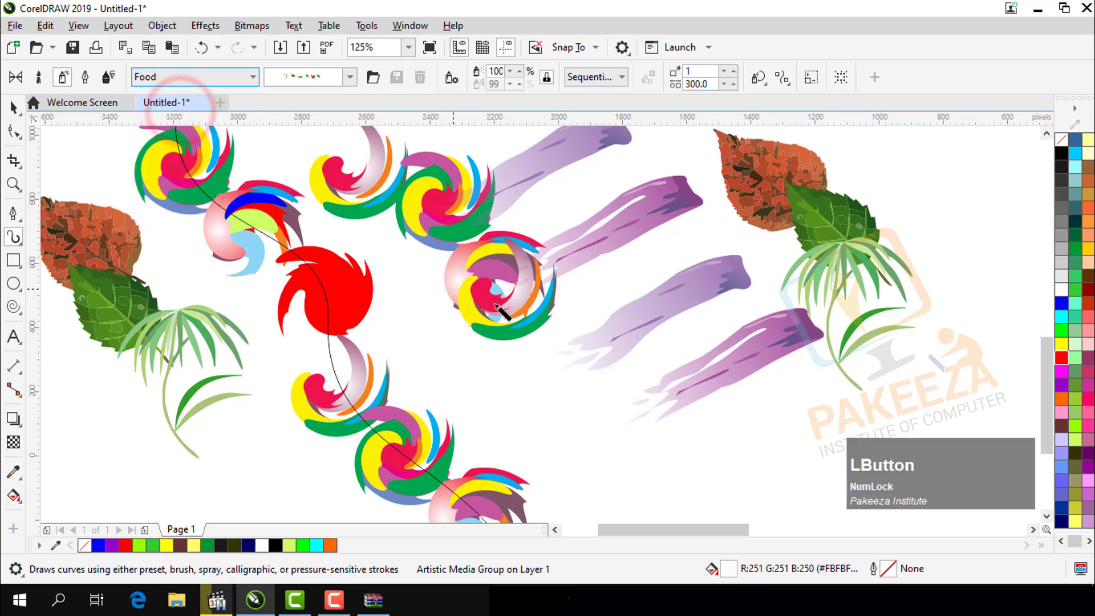
left_click_drag(412, 323, 565, 442)
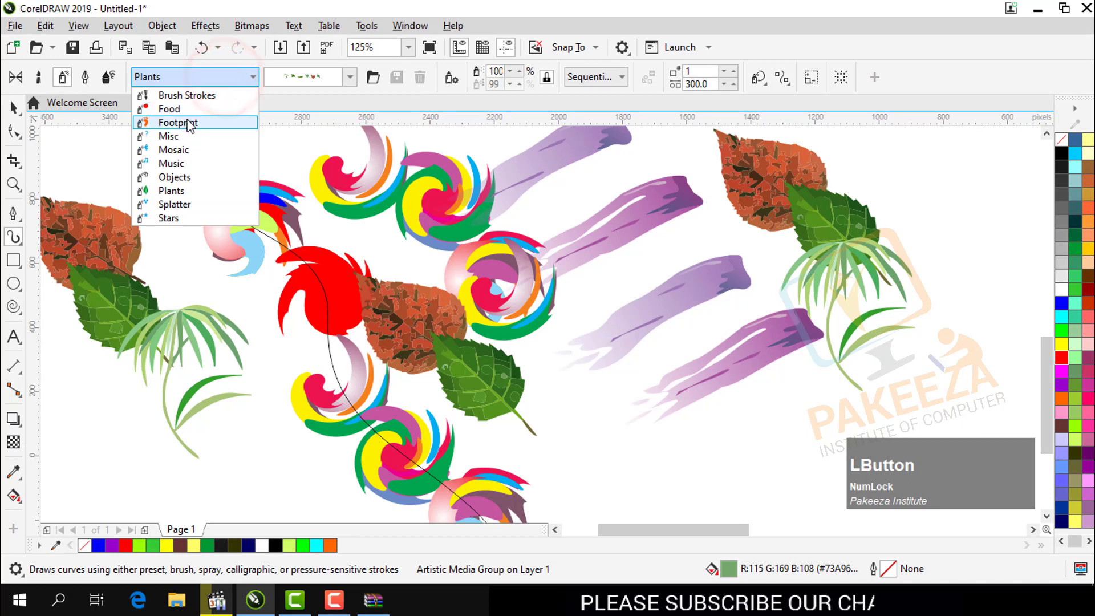
left_click(190, 108)
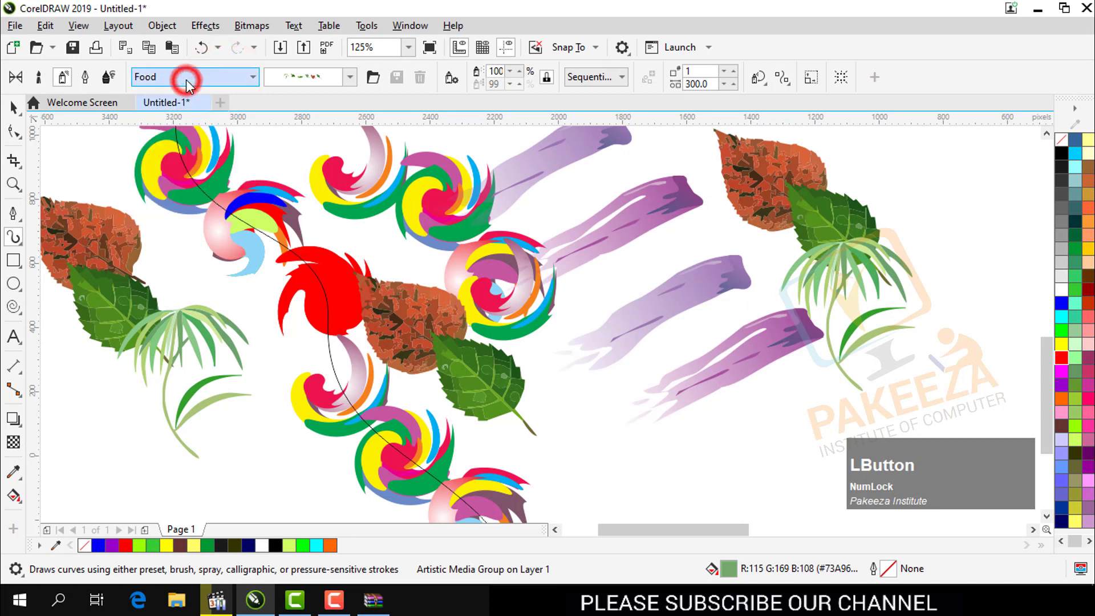
left_click(187, 78)
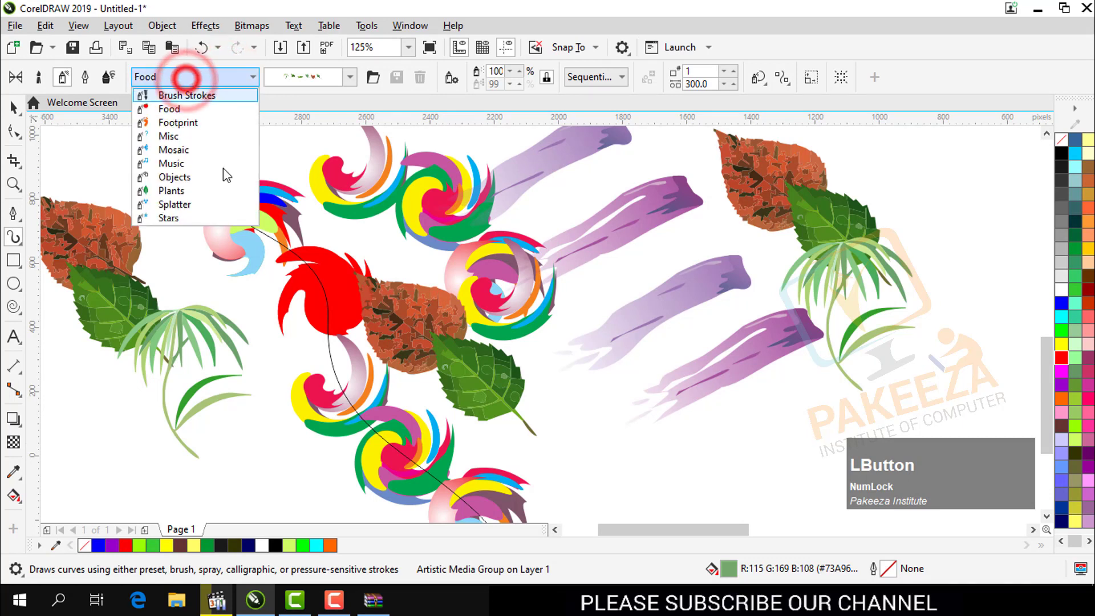
left_click(171, 109)
left_click_drag(533, 368, 636, 458)
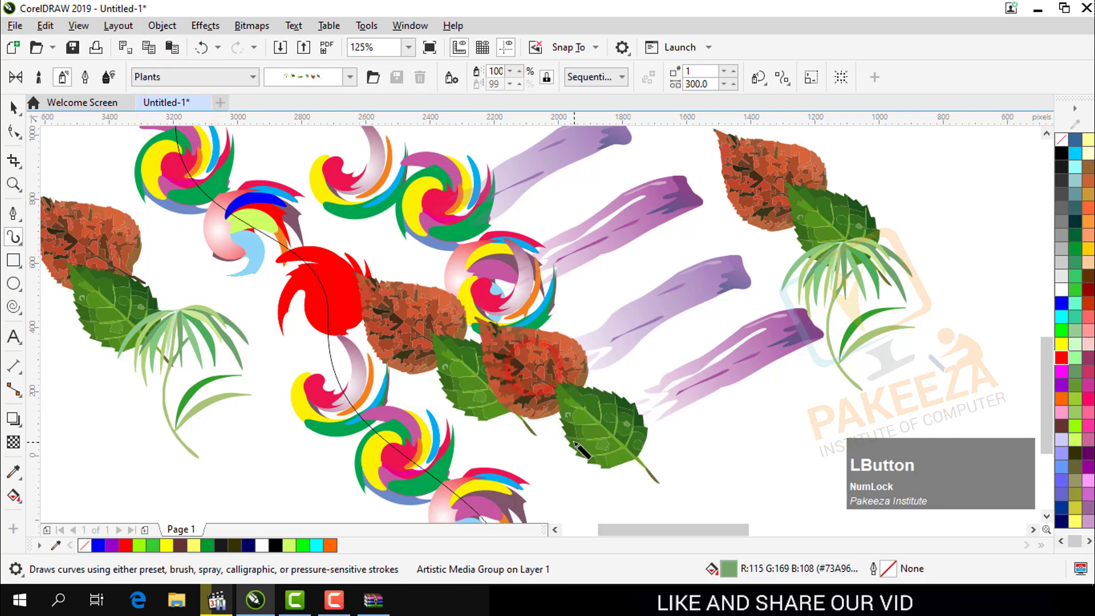
left_click_drag(728, 386, 736, 374)
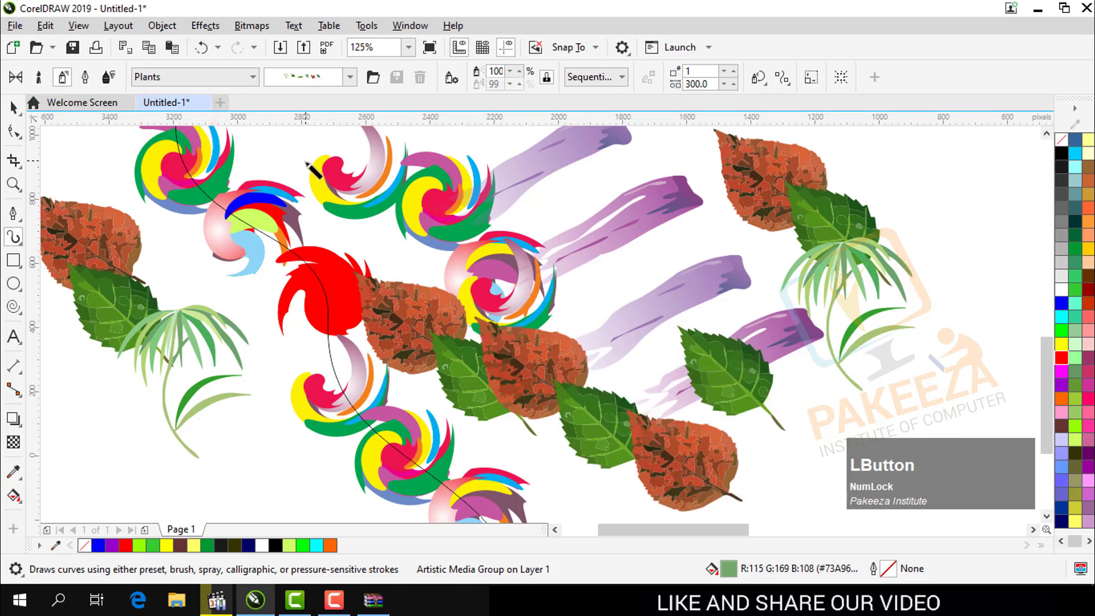
- Choose the large lobed green leaf pattern from the Plants sprays, and spray two strokes of it over the purple brush strokes and the swirls
left_click(349, 76)
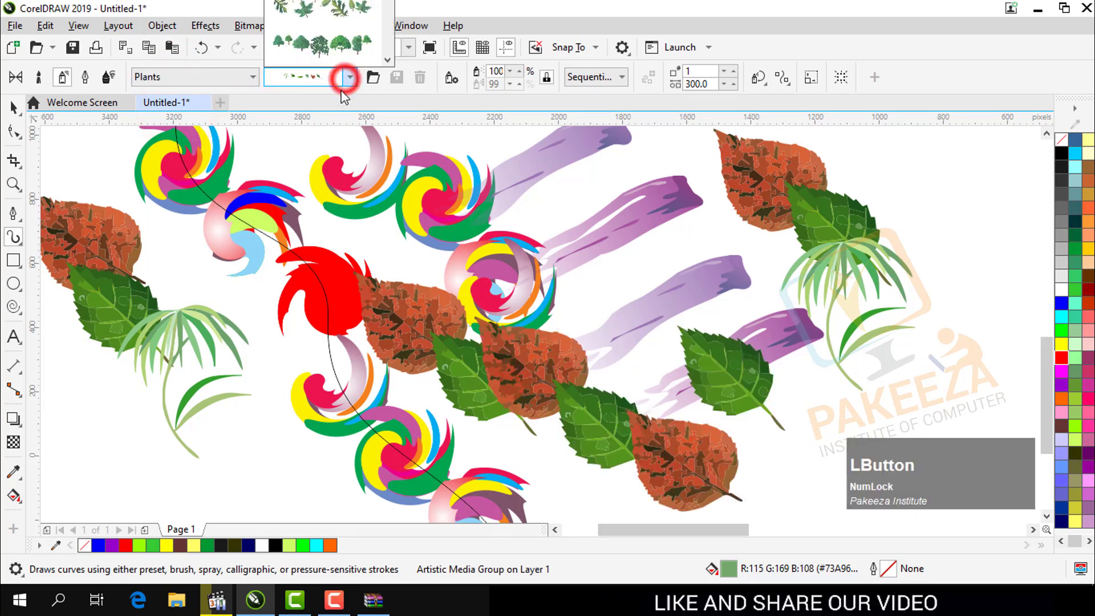
left_click(345, 24)
left_click_drag(562, 262, 650, 479)
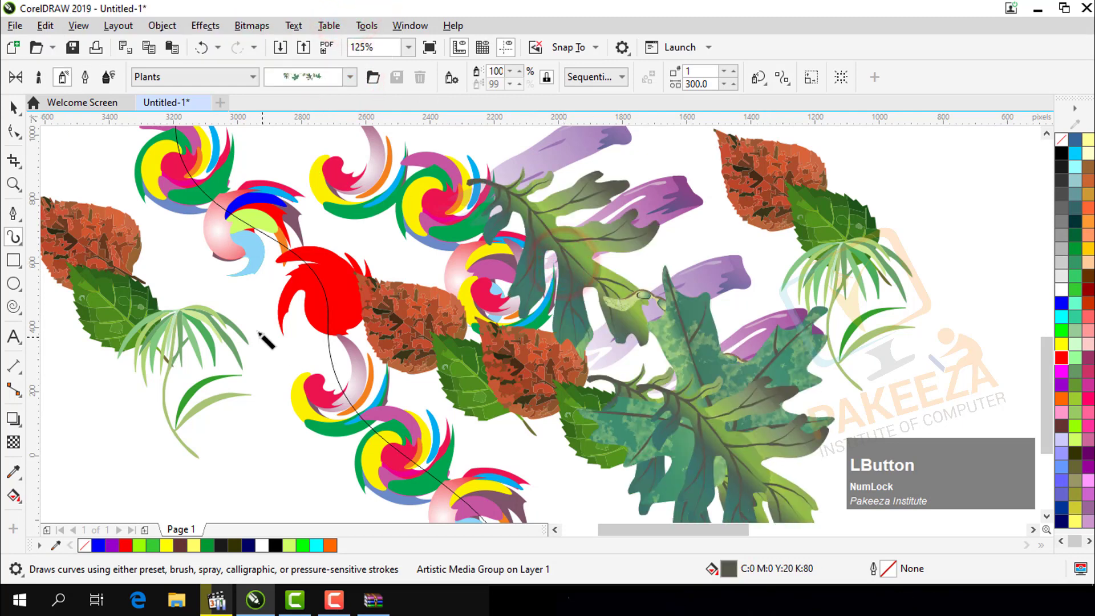
left_click_drag(215, 313, 297, 445)
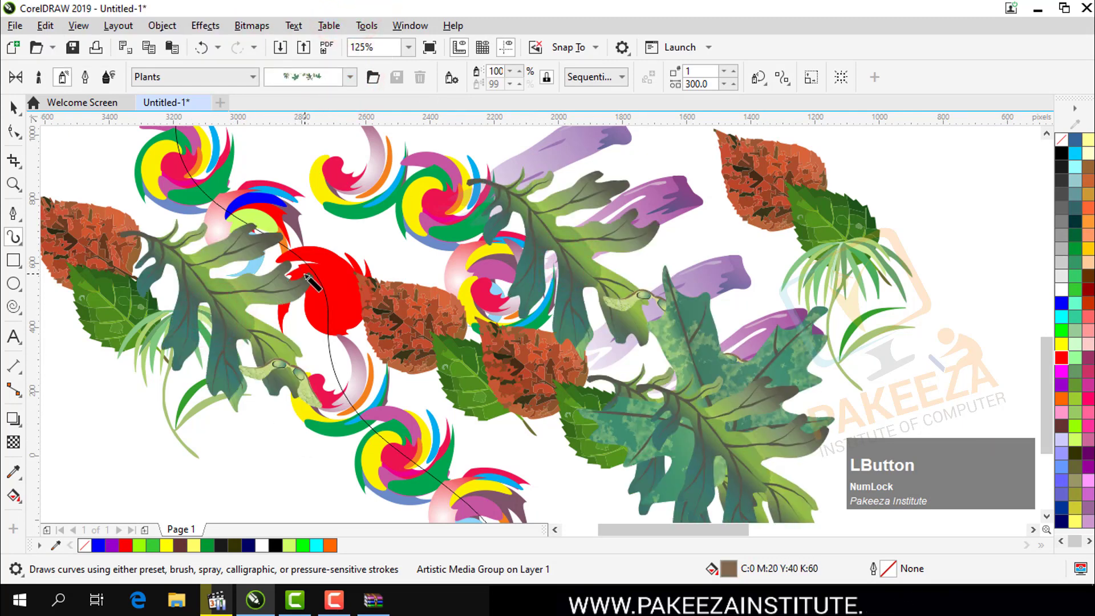
- Set the sprayer category to Food and deselect all artwork with the Pick tool
scroll(313, 283, "down", 2)
scroll(312, 283, "up", 1)
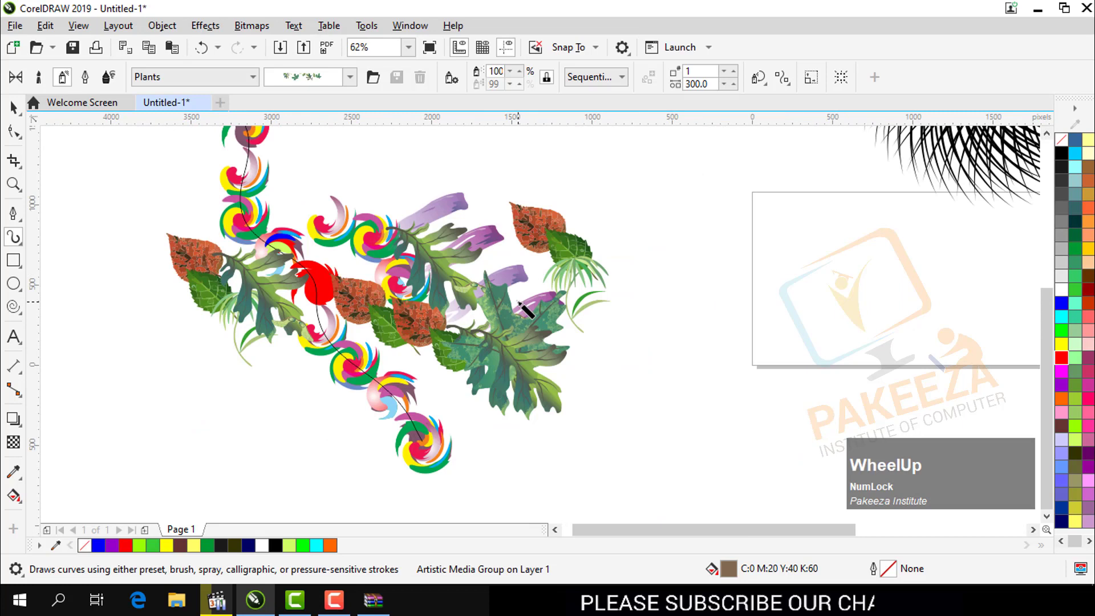
left_click(253, 77)
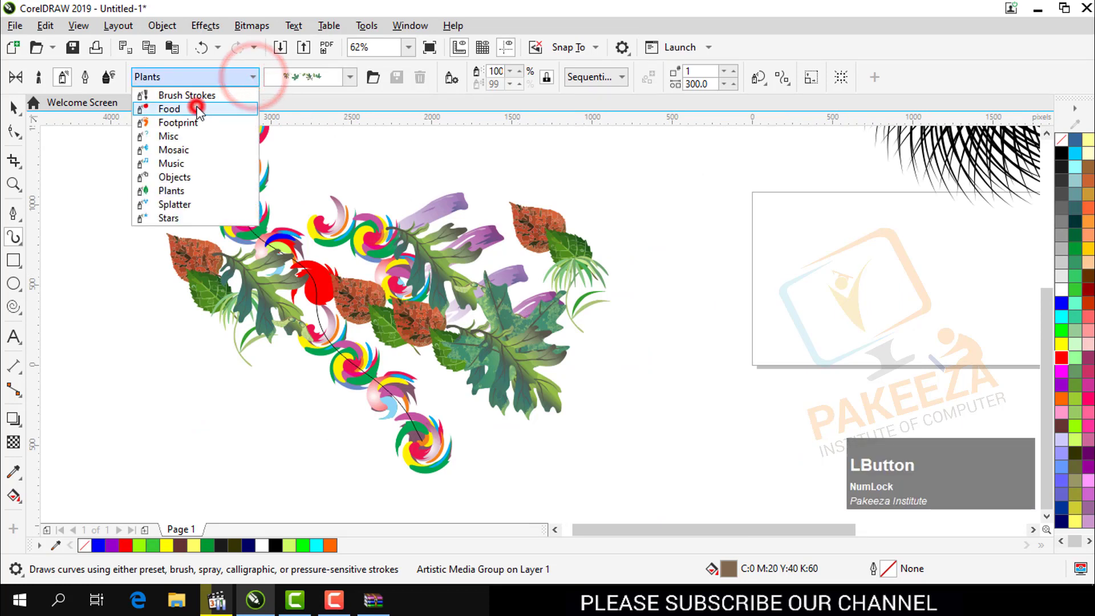
left_click(196, 107)
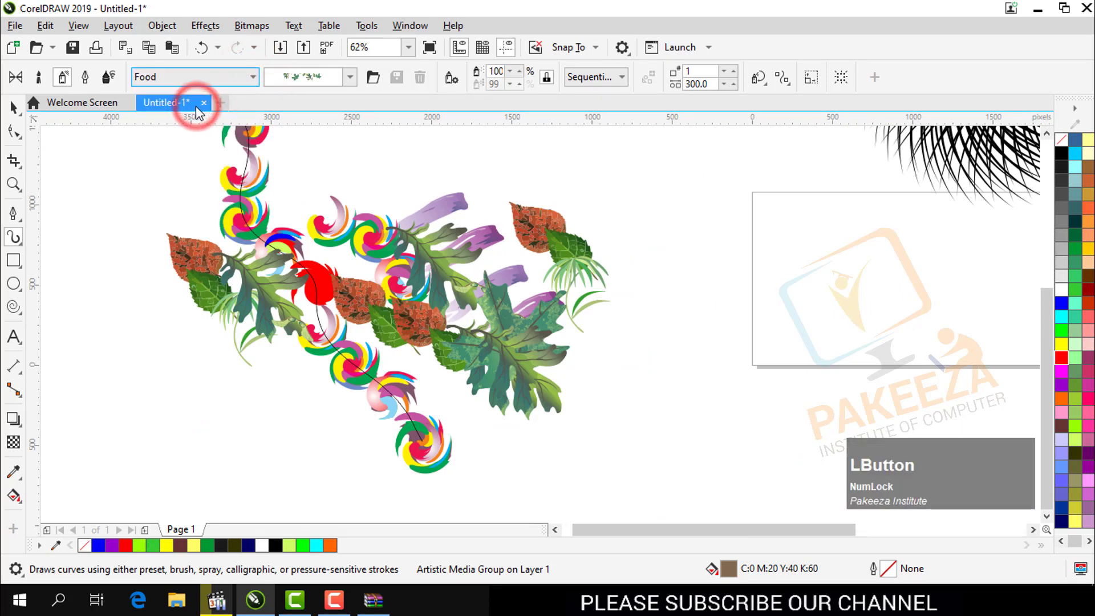
left_click(270, 103)
left_click(14, 109)
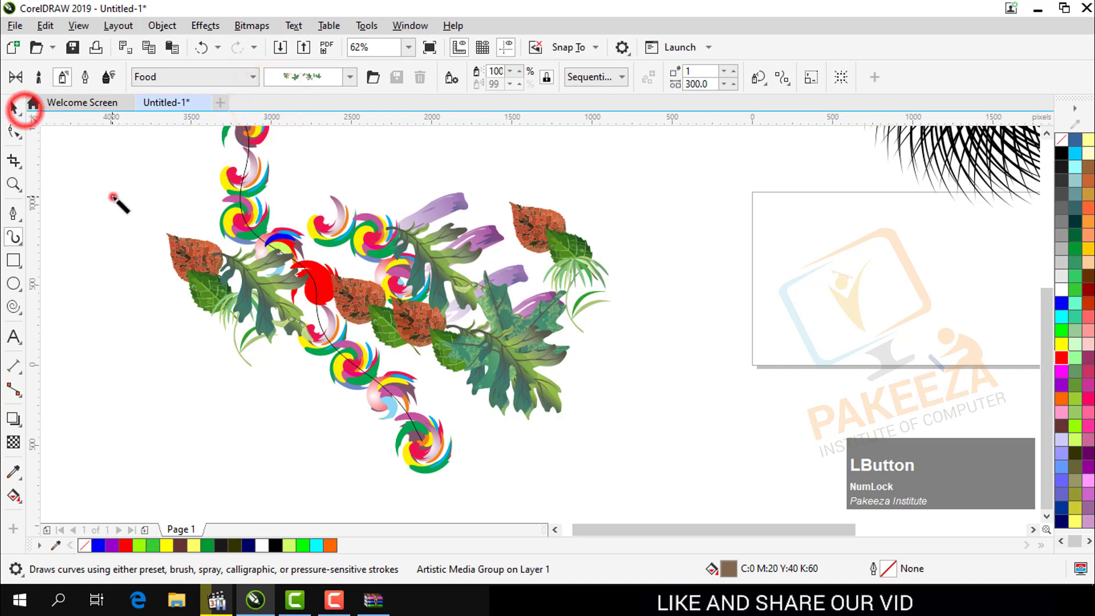
left_click(112, 195)
left_click(97, 201)
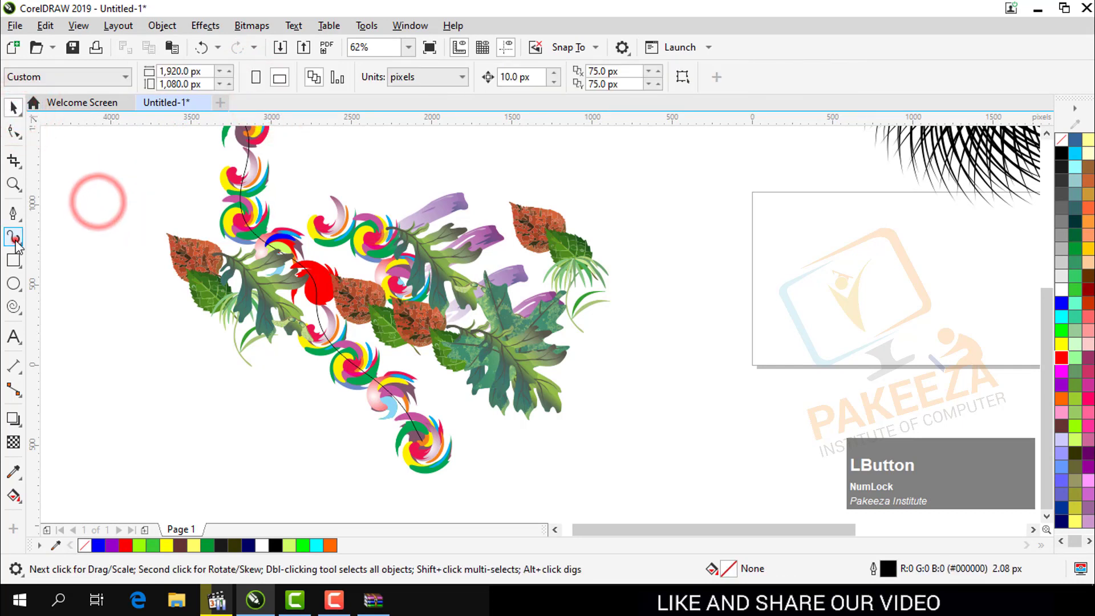
- Return to Artistic Media, choose the wrapped candy pattern from Food, and spray a stroke between the artwork and the page
left_click(14, 239)
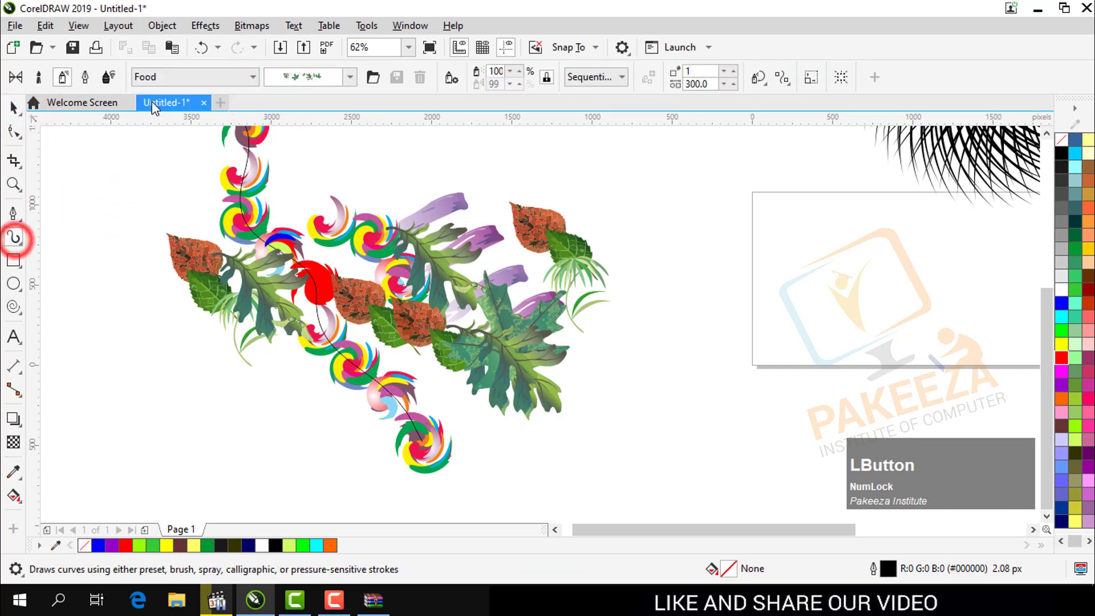
left_click(300, 80)
left_click(305, 43)
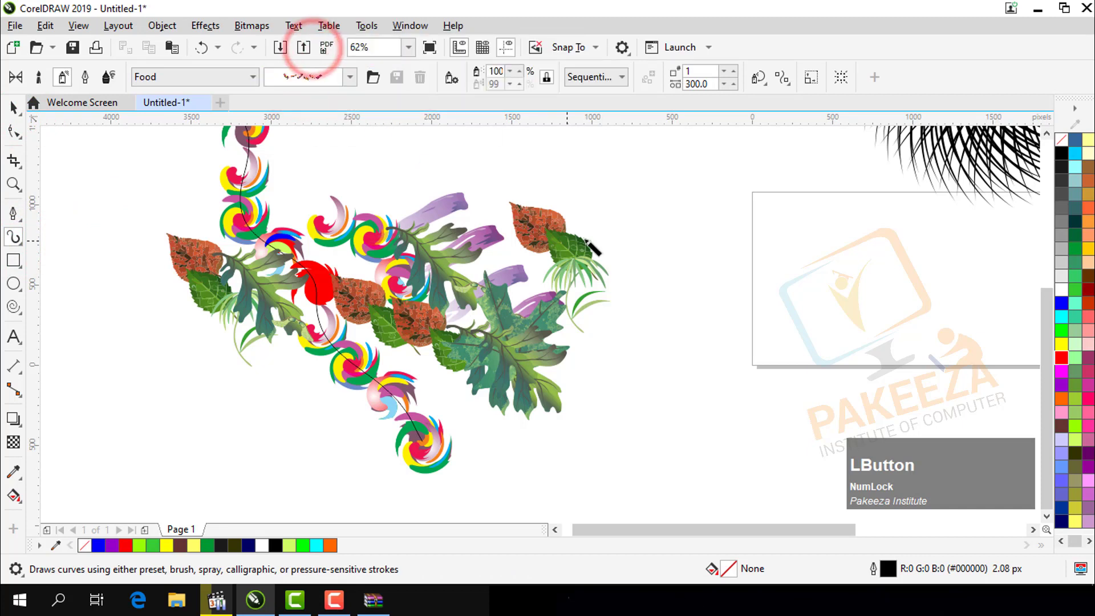
mouse_move(598, 196)
left_mouse_down()
mouse_move(686, 248)
mouse_move(737, 300)
left_mouse_up()
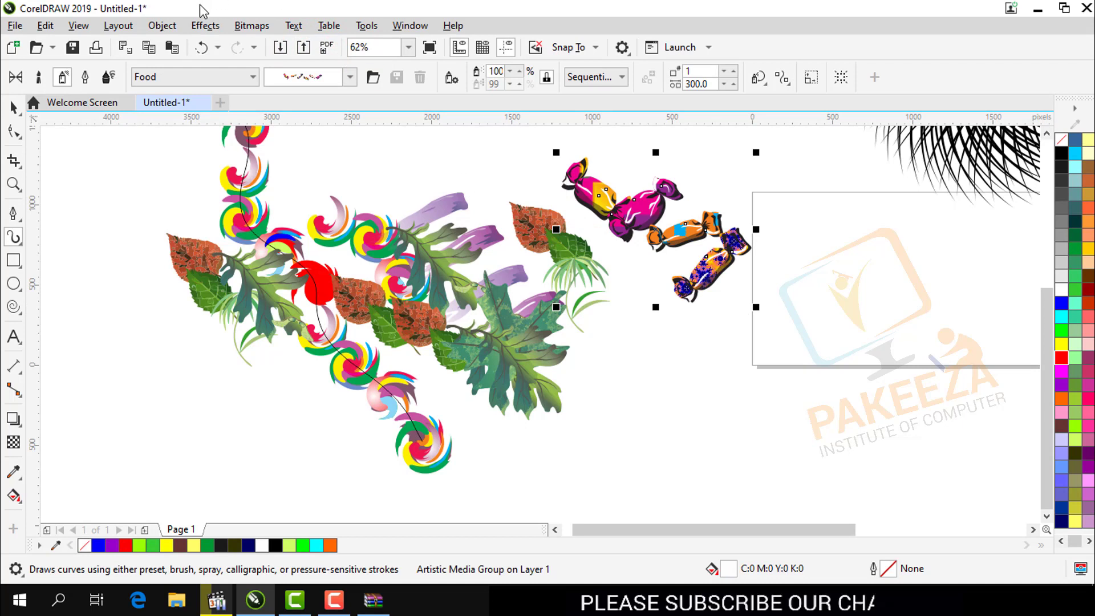
- Change the candy stroke's pattern to the coloured jelly beans, and spray a long jelly-bean curve on the opposite side of the artwork
left_click(348, 78)
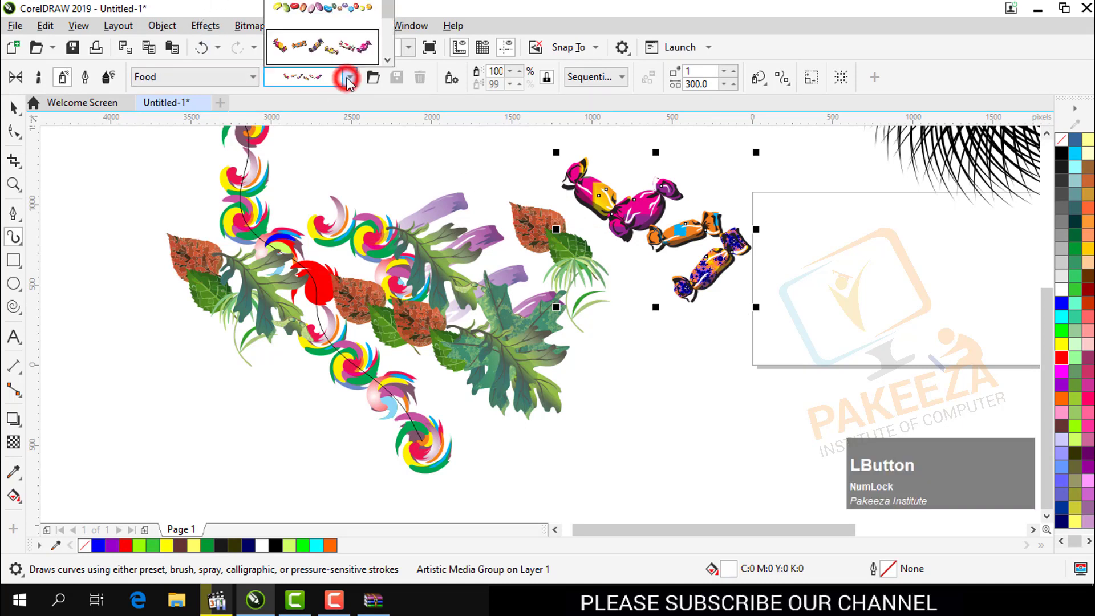
left_click(301, 10)
mouse_move(127, 194)
left_mouse_down()
mouse_move(153, 345)
mouse_move(285, 421)
left_mouse_up()
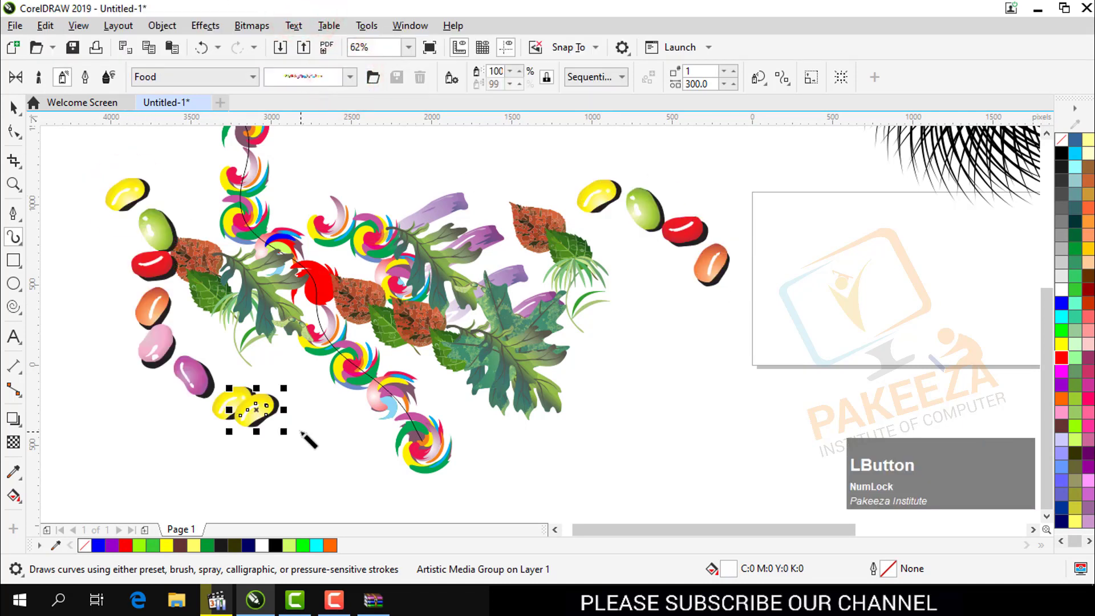
- Step through the spray patterns for the short jelly-bean piece at the curve's end, and change it to the bare black trees from Plants
left_click(349, 77)
key("Down")
key("Down")
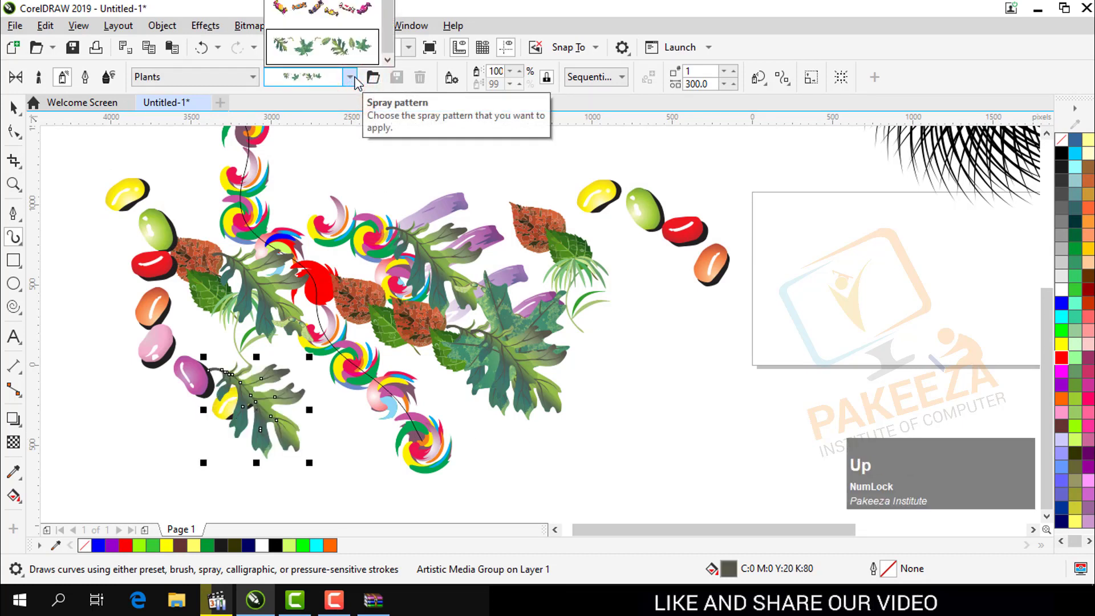
key("Down")
key("Down")
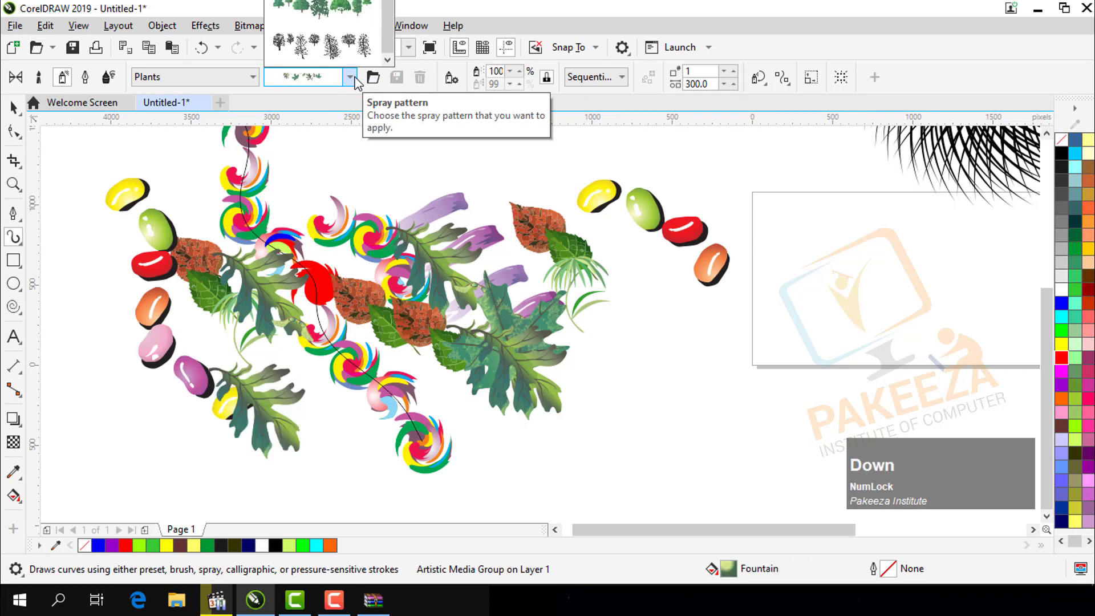
left_click(318, 43)
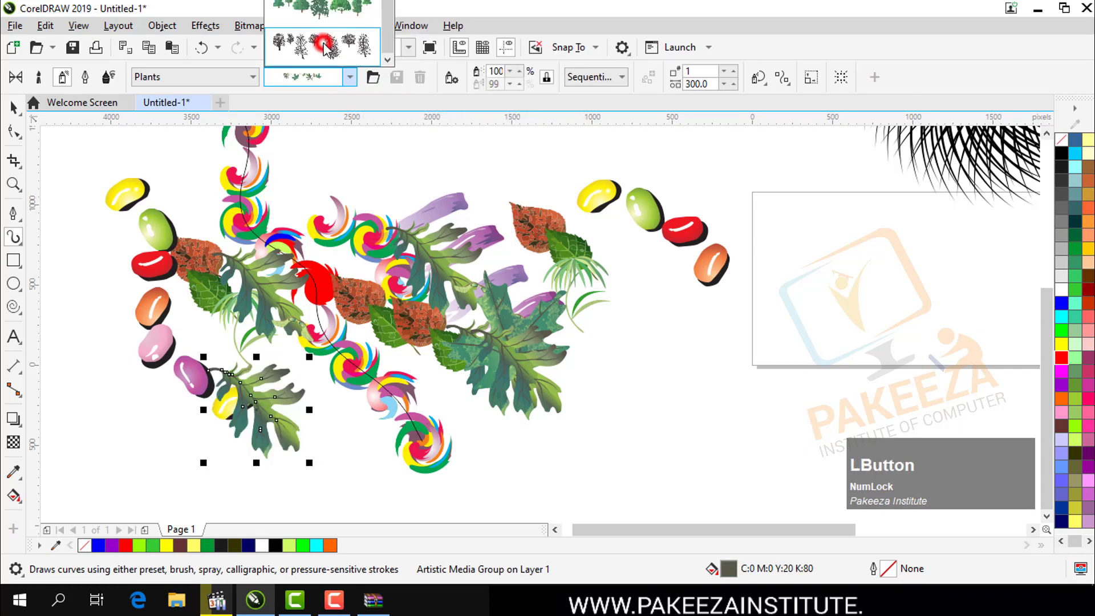
- Spray three downward strokes of bare black trees between the leaf artwork and the page
left_click_drag(836, 356, 837, 358)
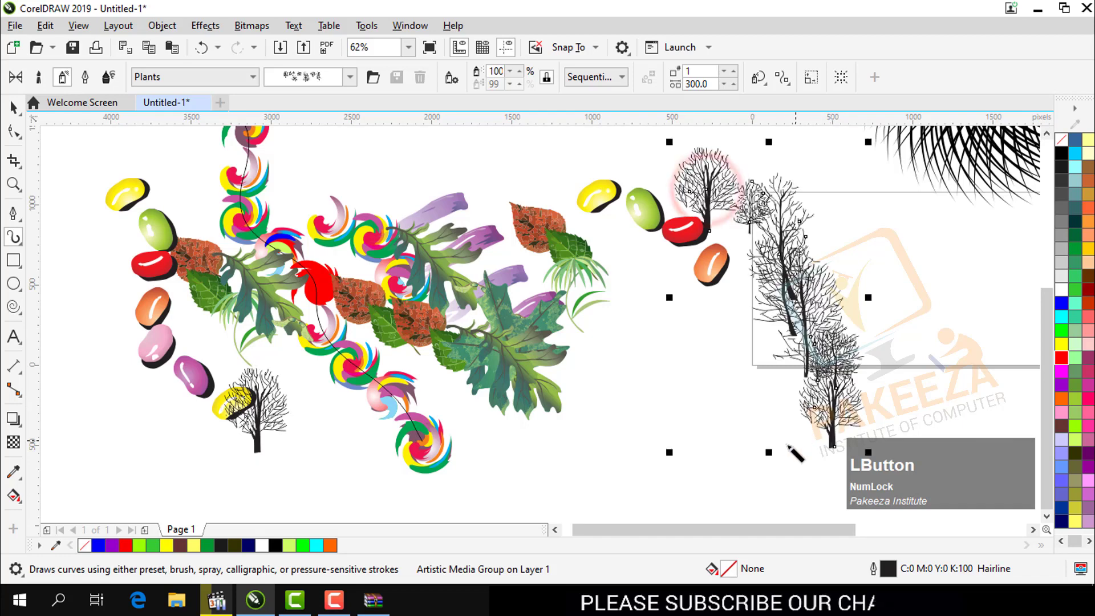
mouse_move(641, 349)
left_mouse_down()
mouse_move(648, 400)
mouse_move(628, 476)
left_mouse_up()
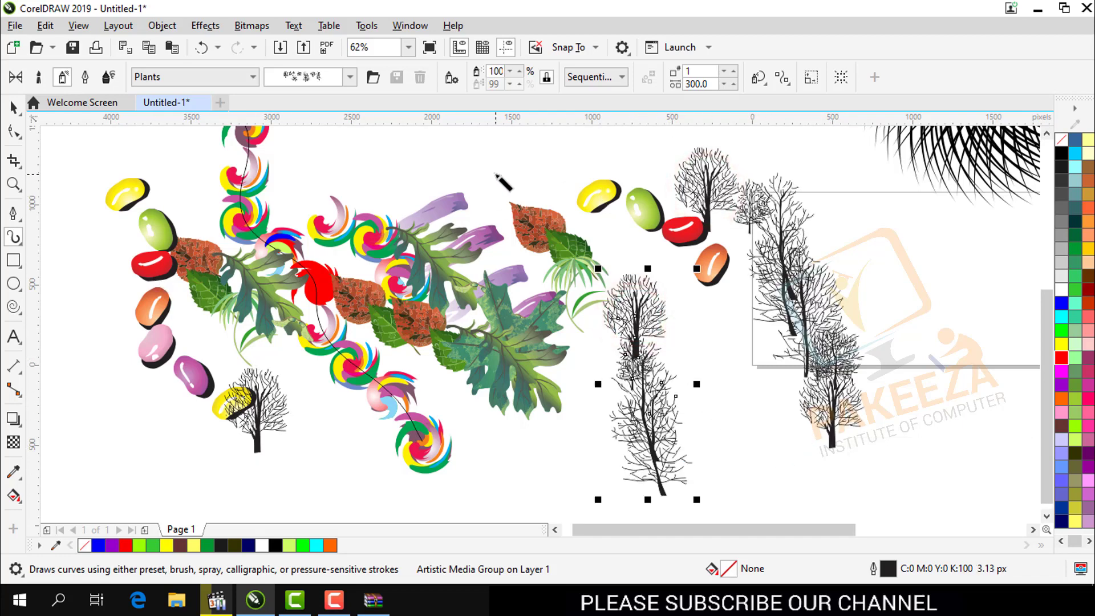
mouse_move(679, 299)
left_mouse_down()
mouse_move(717, 321)
mouse_move(753, 498)
left_mouse_up()
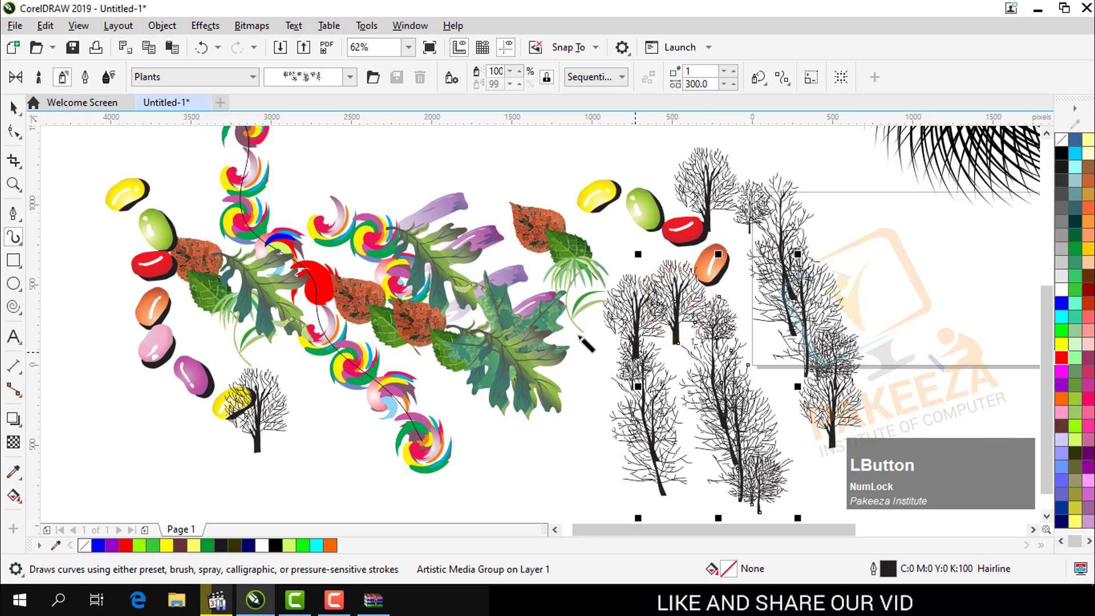
left_click(477, 8)
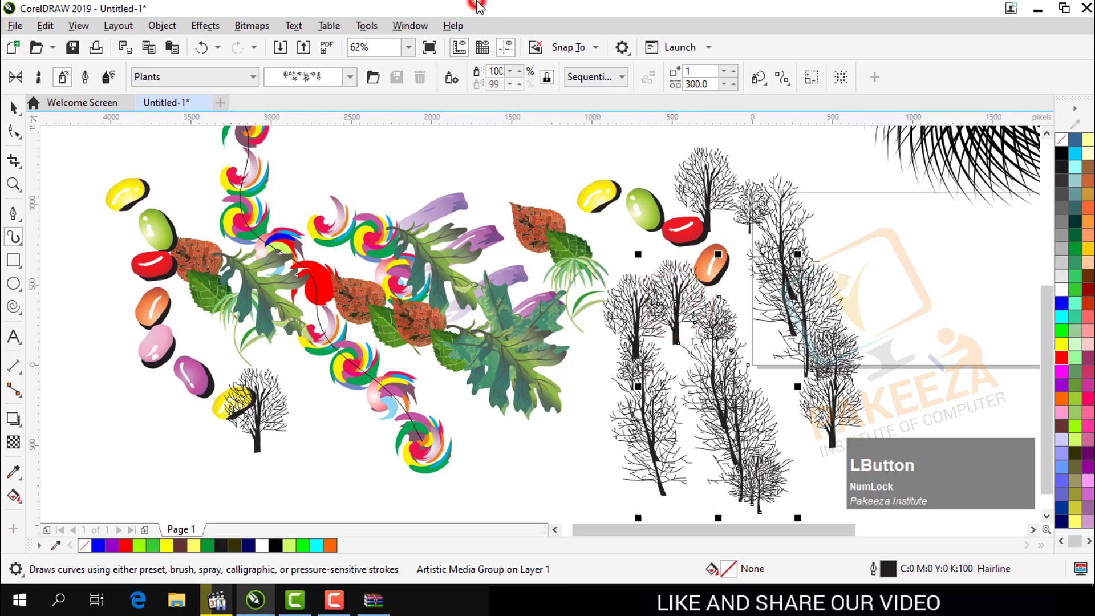
- Set the selected tree stroke's spray order to Randomly, and spray another bare-tree stroke over the page
left_click(624, 78)
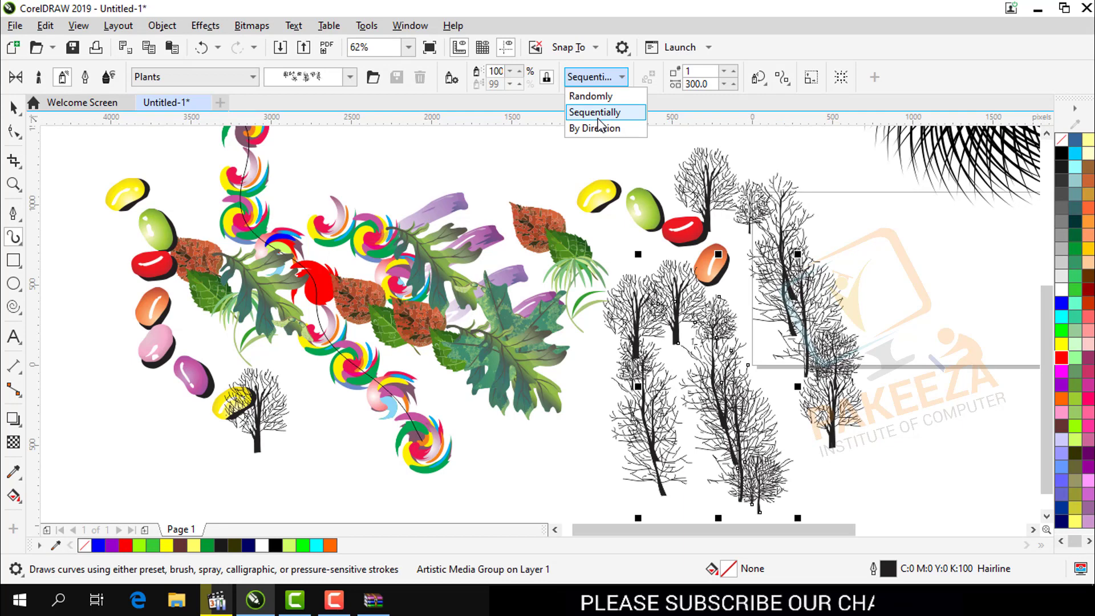
left_click(593, 96)
left_click_drag(839, 203, 907, 294)
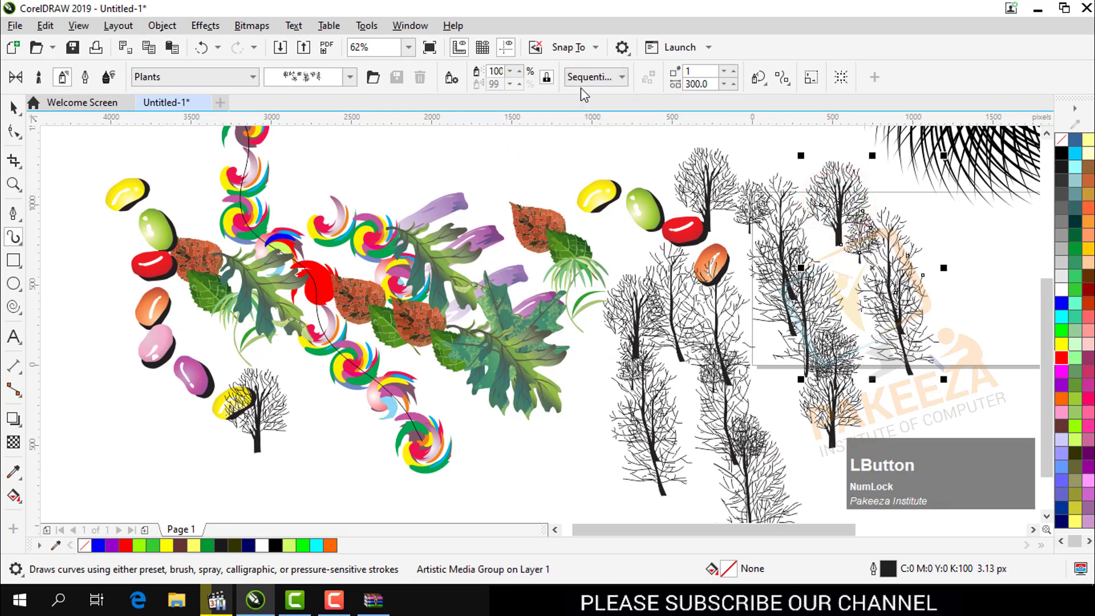
- Set the spray order of the tree stroke on the page to By Direction
left_click(594, 76)
left_click(586, 126)
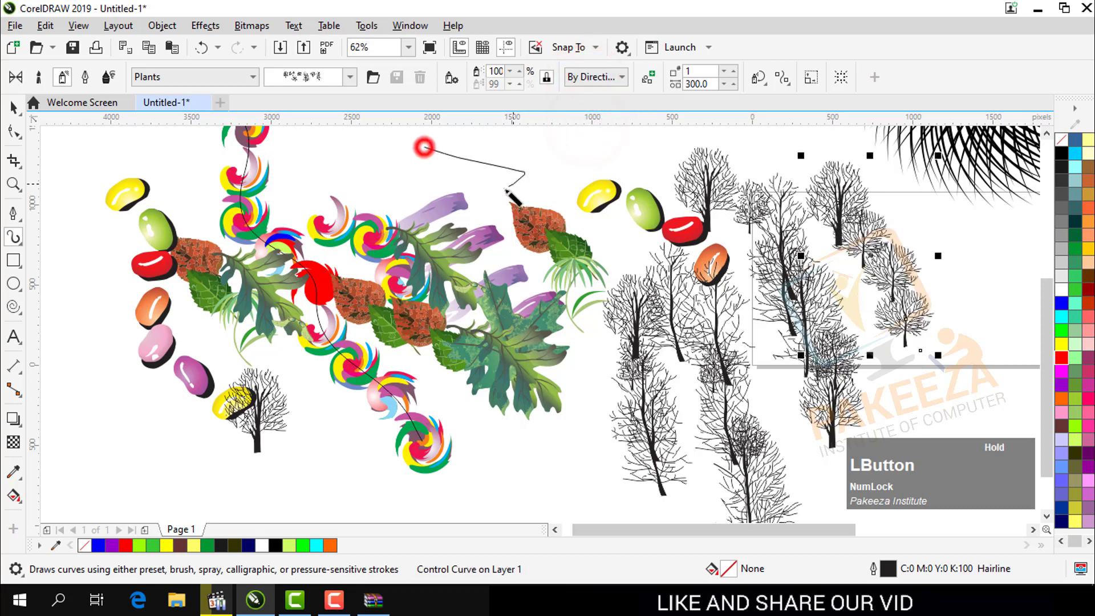